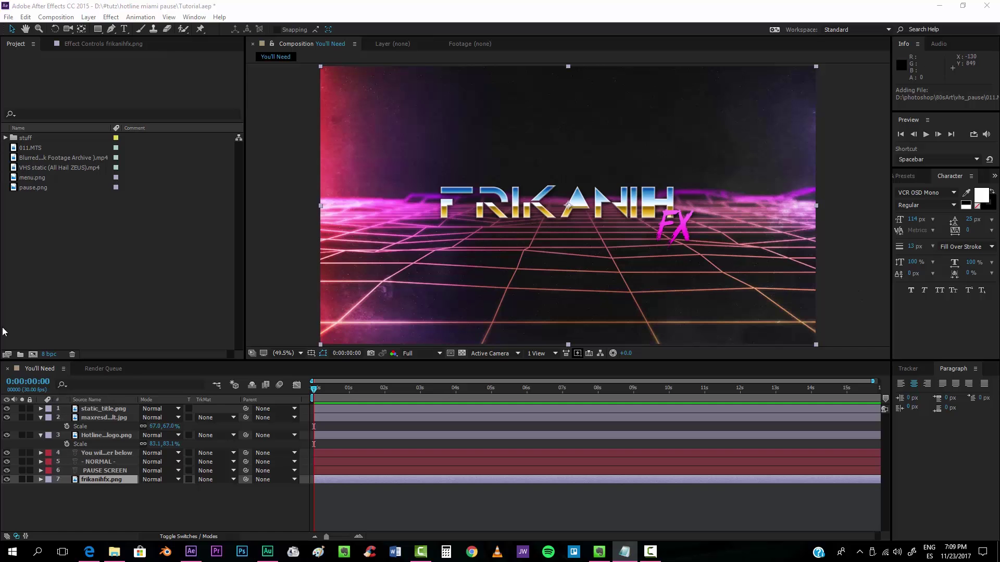
- Hide the static_title.png layer and create a new composition from the 011.MTS footage
left_click(6, 408)
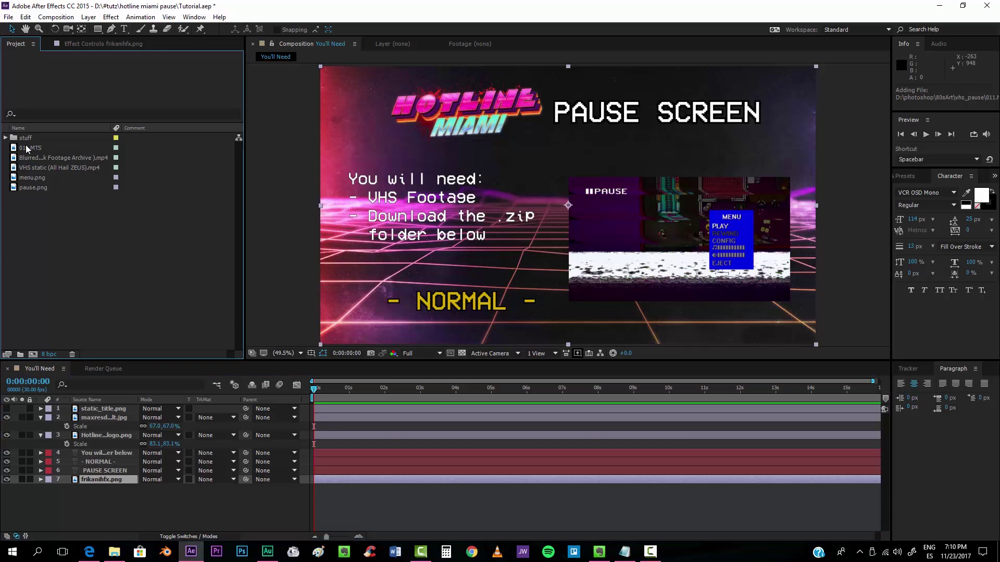
left_click_drag(26, 147, 33, 354)
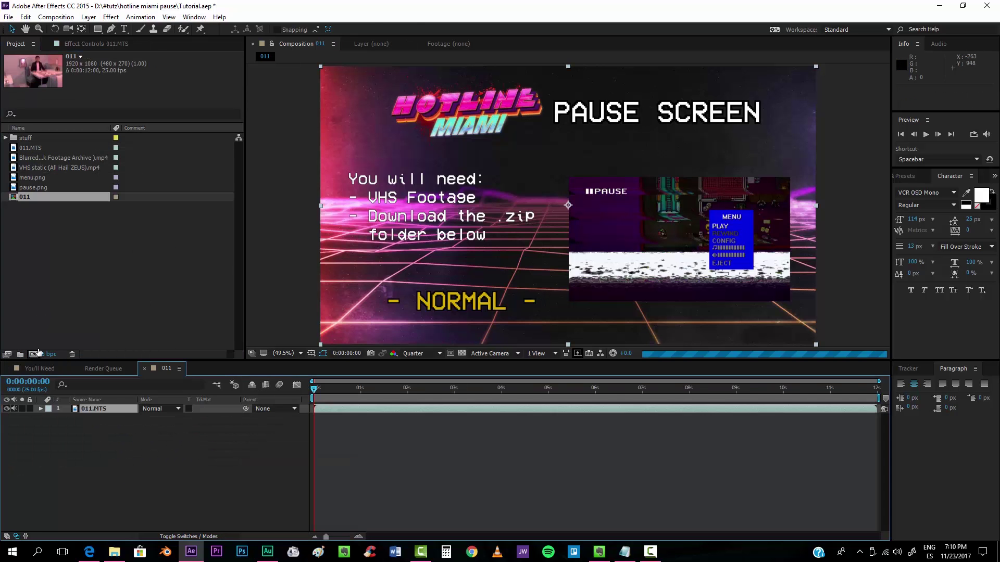
- Set the preview resolution to Full and freeze the 011.MTS layer on the frame at 0:00:01:10
left_click_drag(361, 387, 383, 396)
left_click(412, 353)
left_click(422, 381)
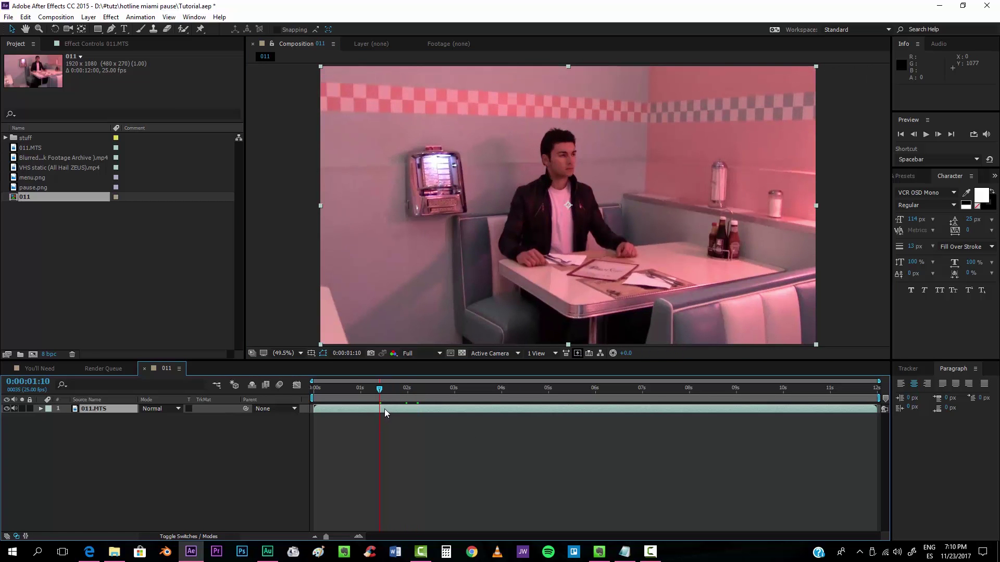
right_click(414, 409)
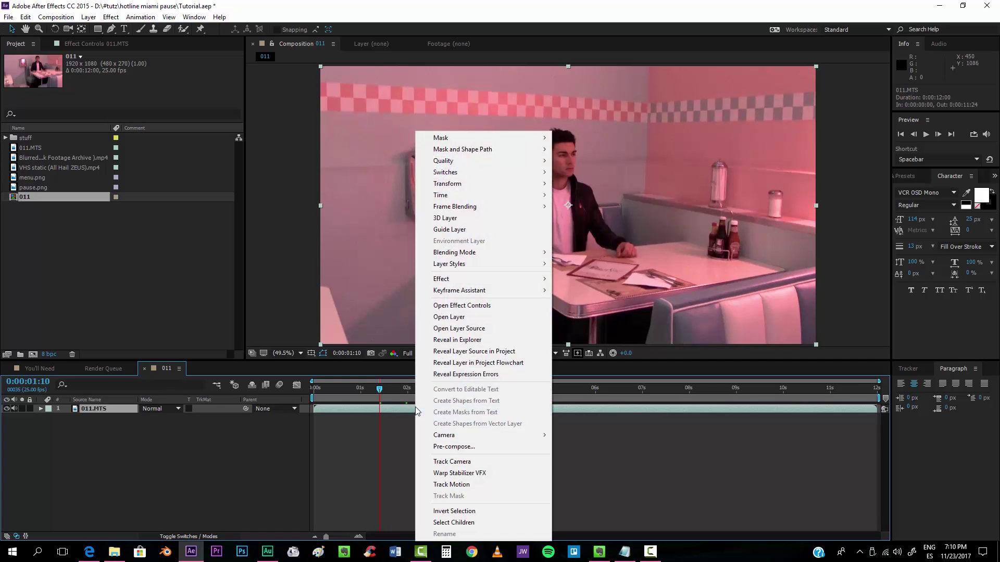
mouse_move(468, 196)
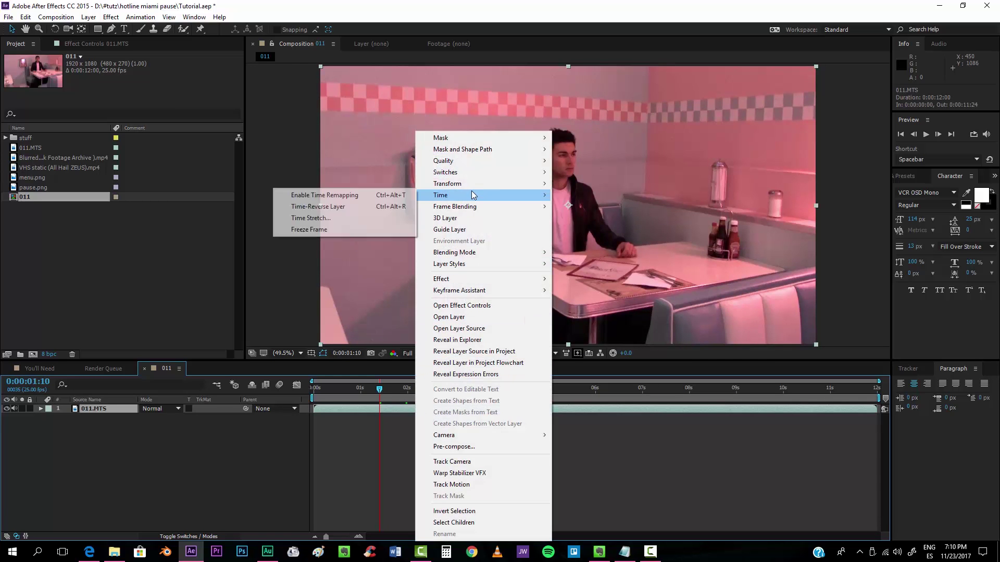
left_click(309, 230)
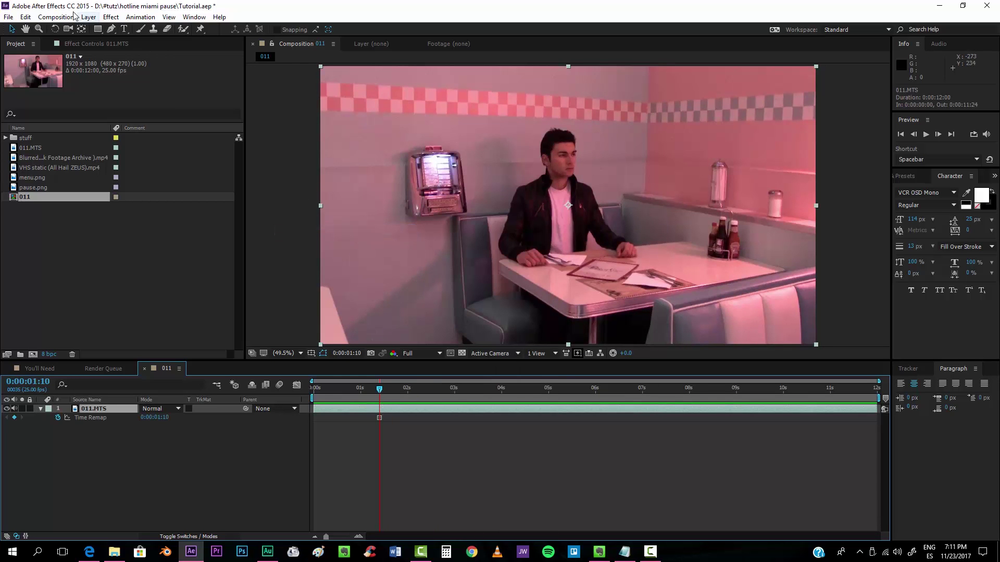
- Set the 011 composition's duration to 0:00:01:00 and preview it from near the start
left_click(56, 16)
left_click(57, 40)
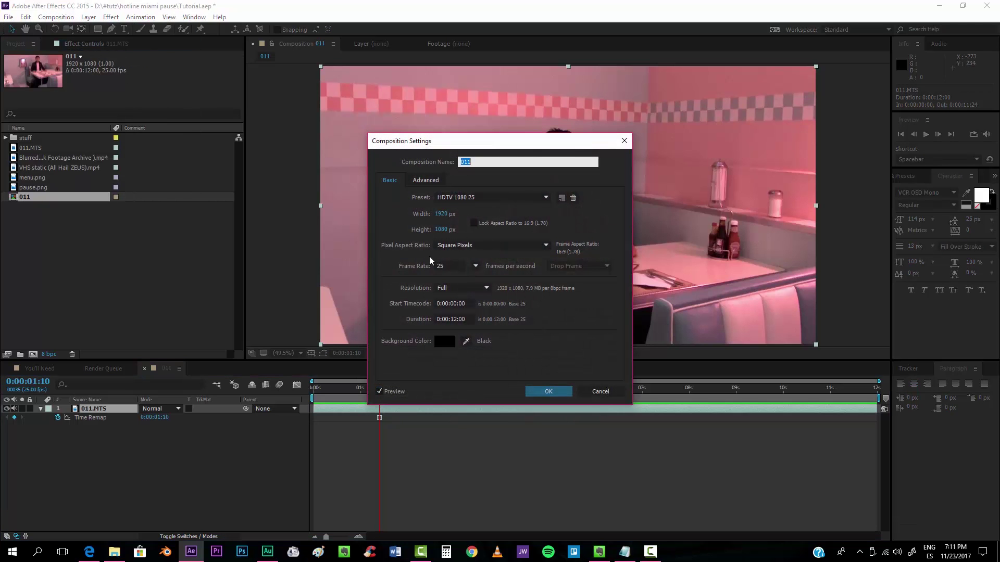
left_click(455, 319)
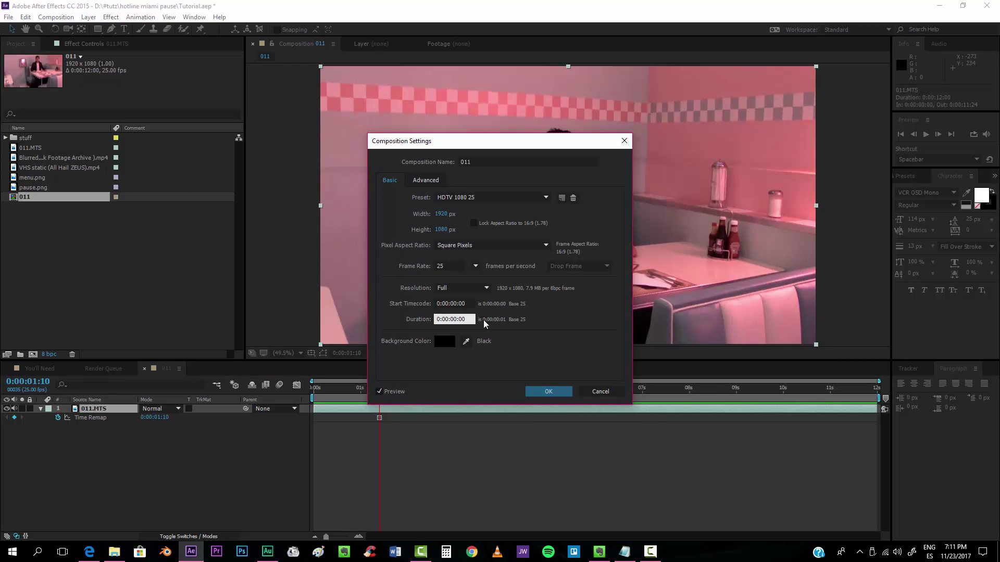
key("Return")
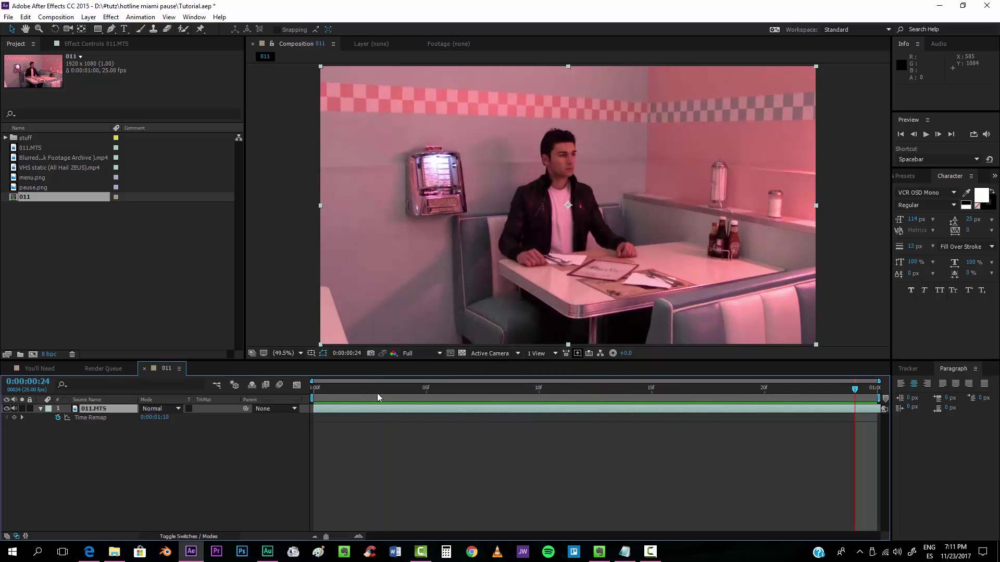
left_click(320, 392)
key("space")
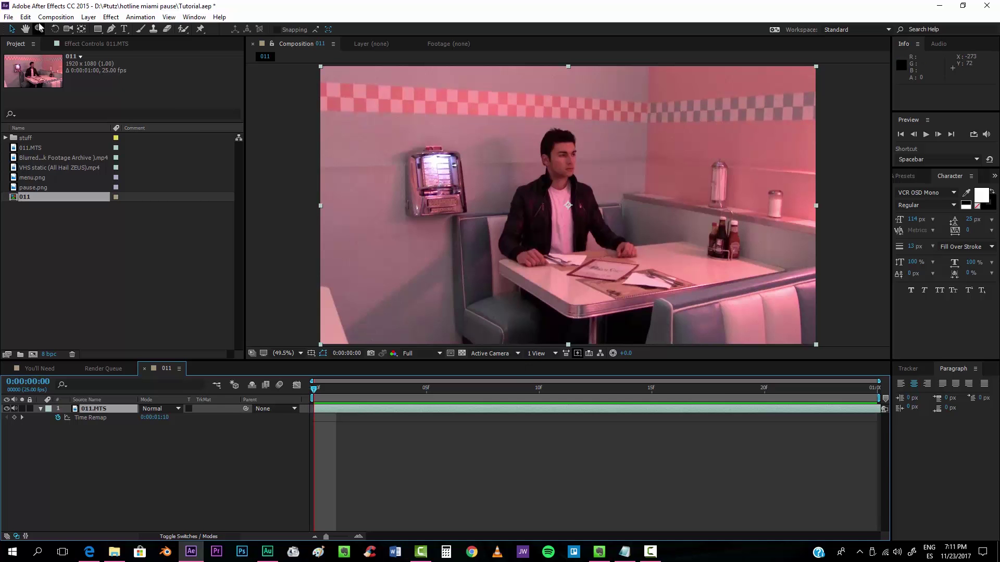
- Set the 011 composition's width to 1440 px for a 4:3 frame
left_click(56, 16)
left_click(68, 42)
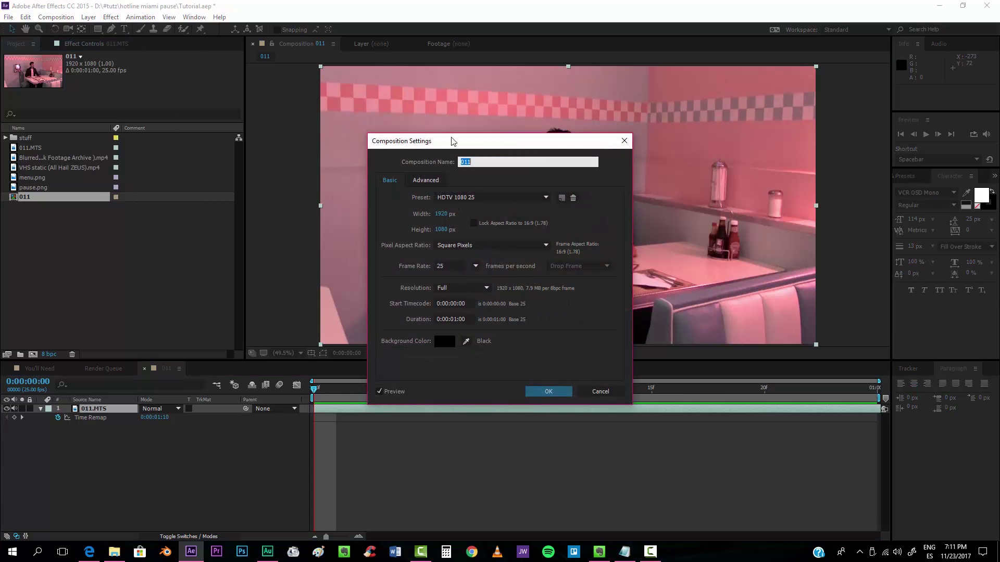
left_click_drag(463, 151, 165, 298)
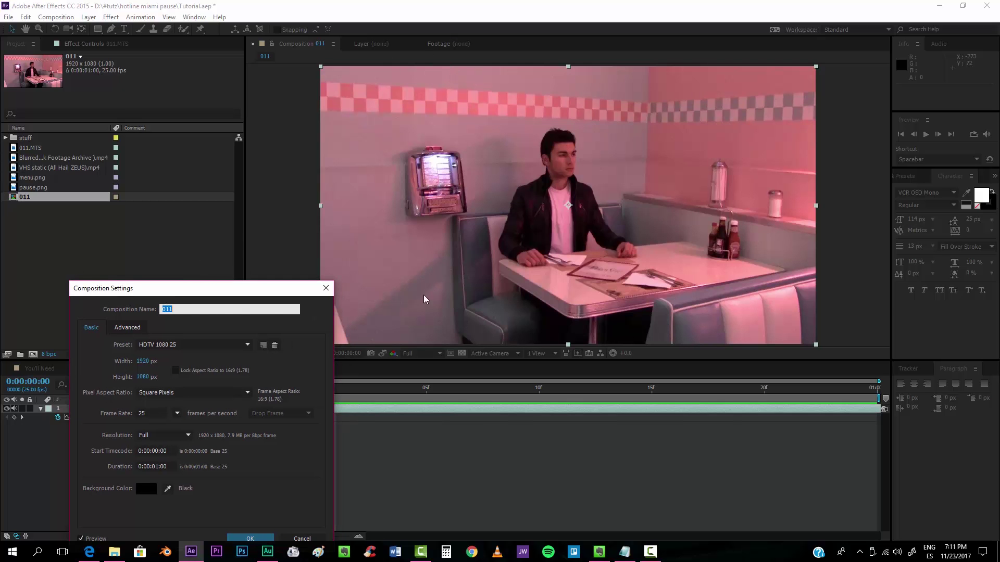
left_click_drag(222, 298, 560, 144)
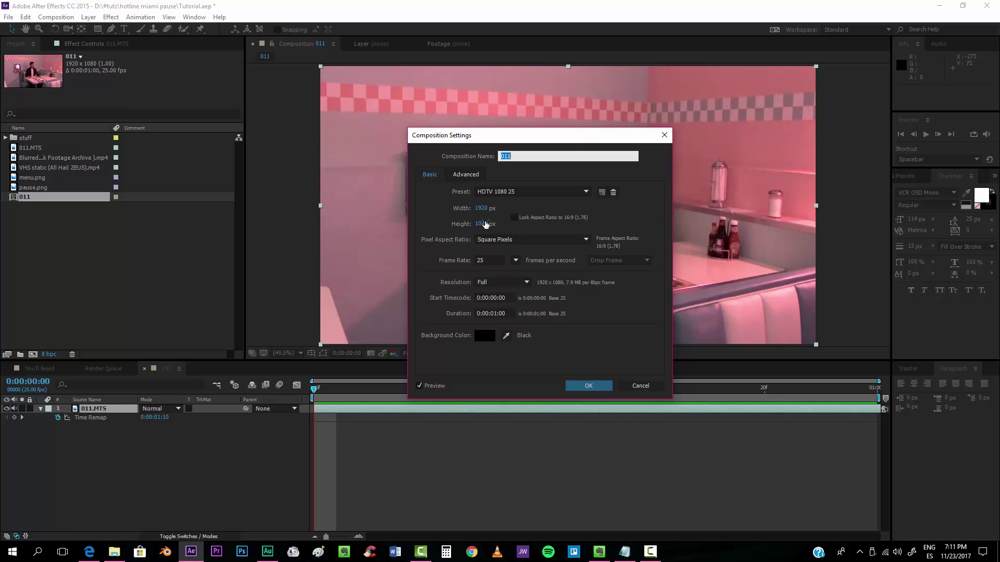
left_click(482, 208)
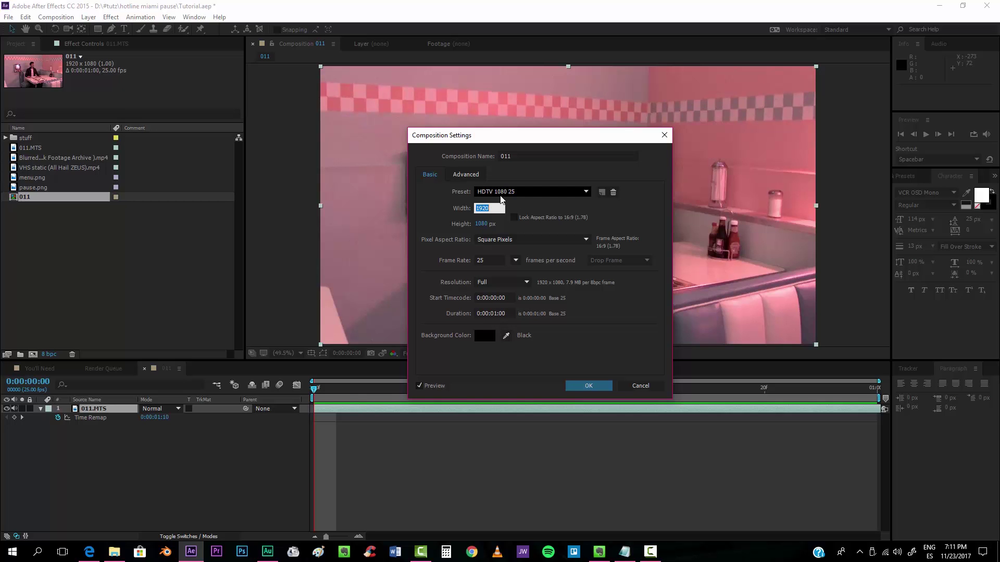
type("1440")
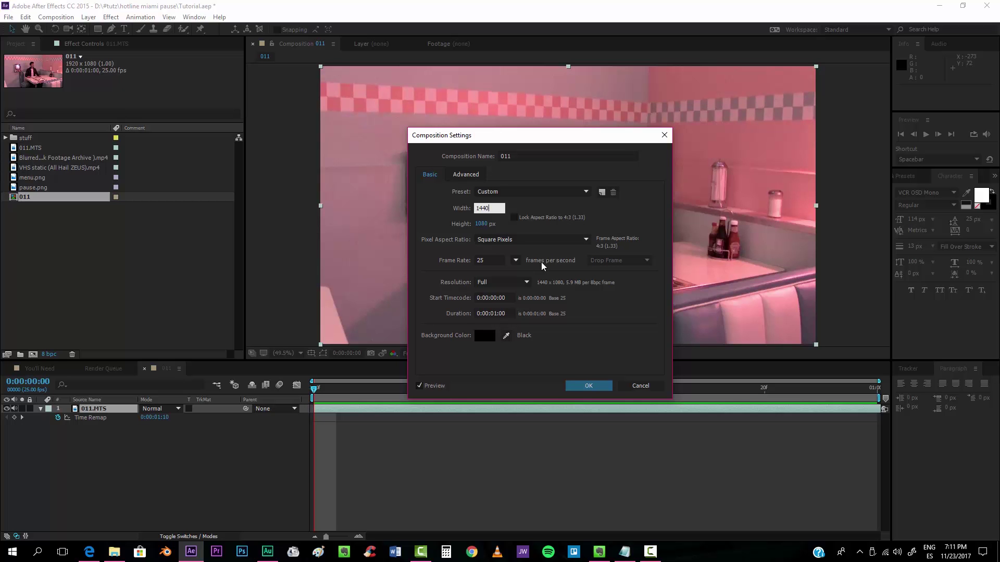
left_click(589, 394)
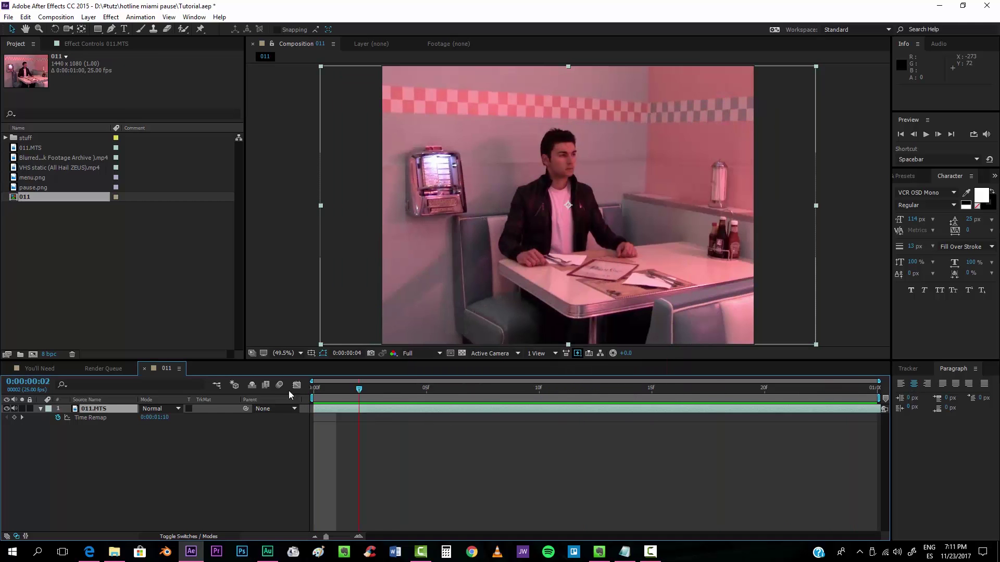
key("space")
- Shift the 011.MTS layer horizontally to a position of 542, 540 to reframe the seated man
key("p")
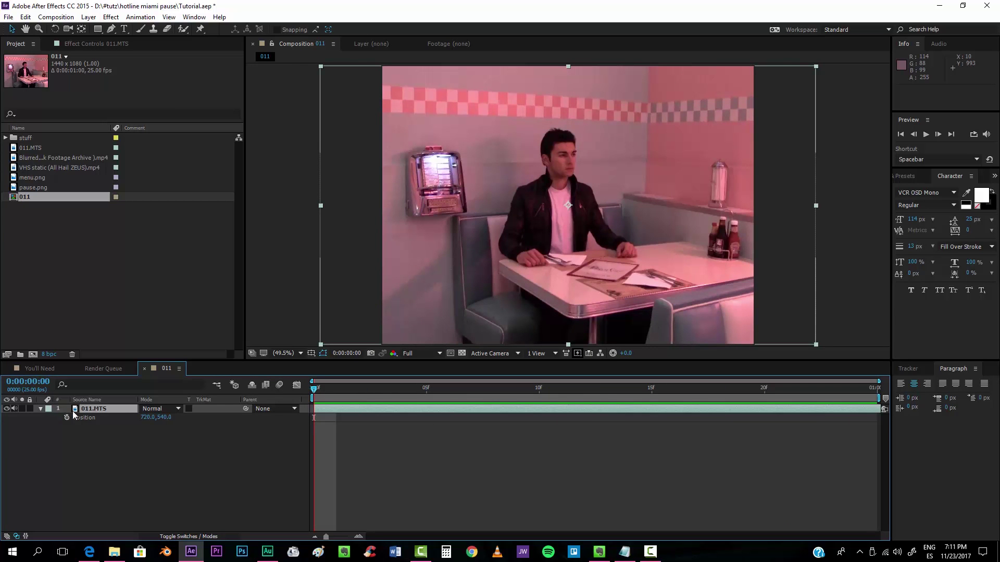
left_click_drag(149, 417, 58, 415)
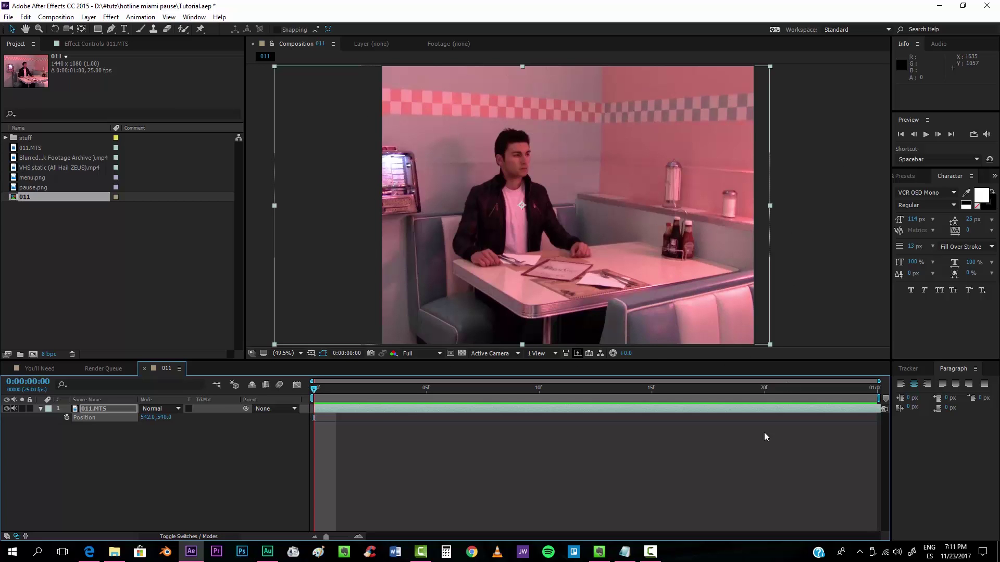
left_click(722, 481)
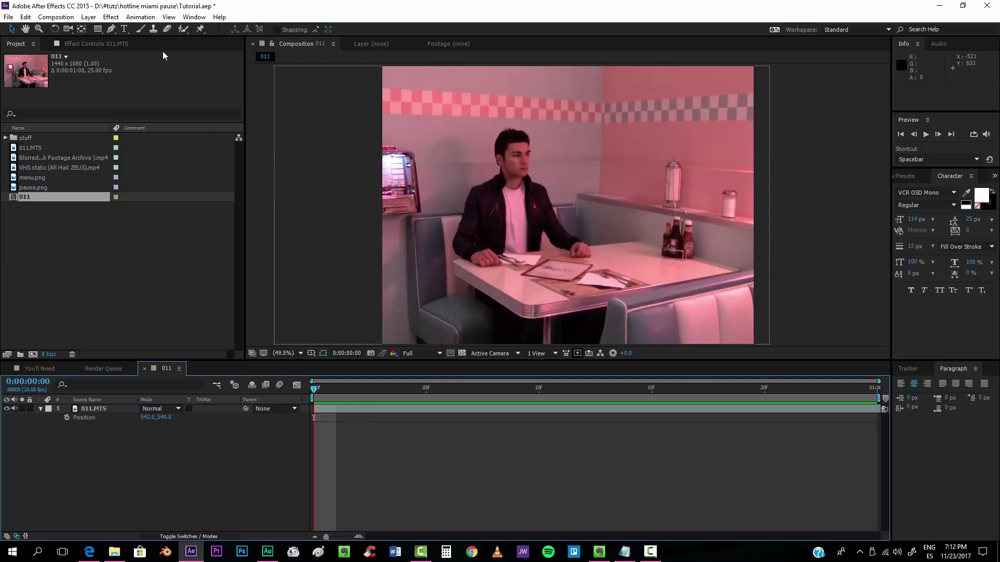
- Add an adjustment layer above the footage and apply the Brightness & Contrast effect to it
left_click(89, 17)
mouse_move(94, 34)
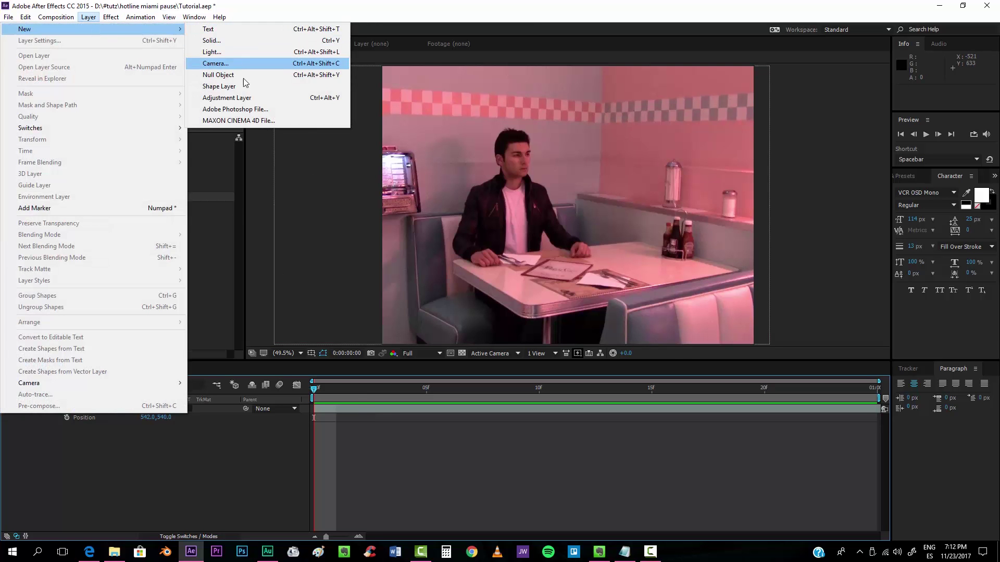
left_click(248, 100)
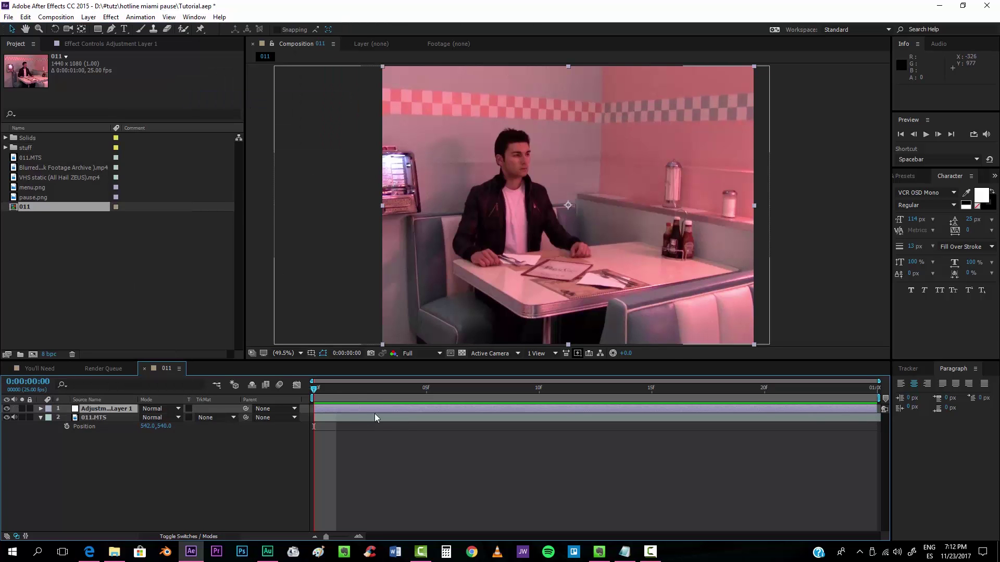
left_click(907, 177)
left_click(929, 188)
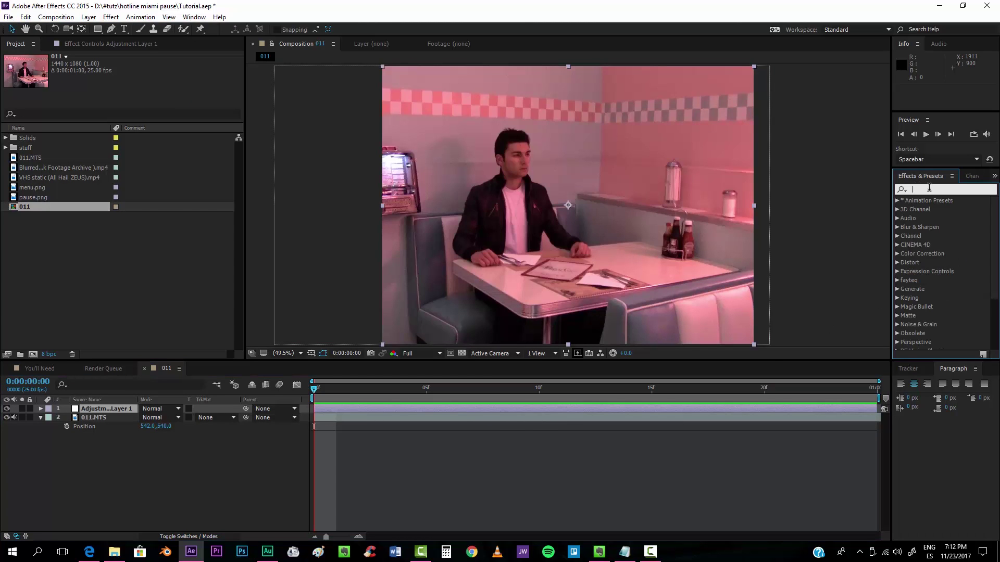
type("contras")
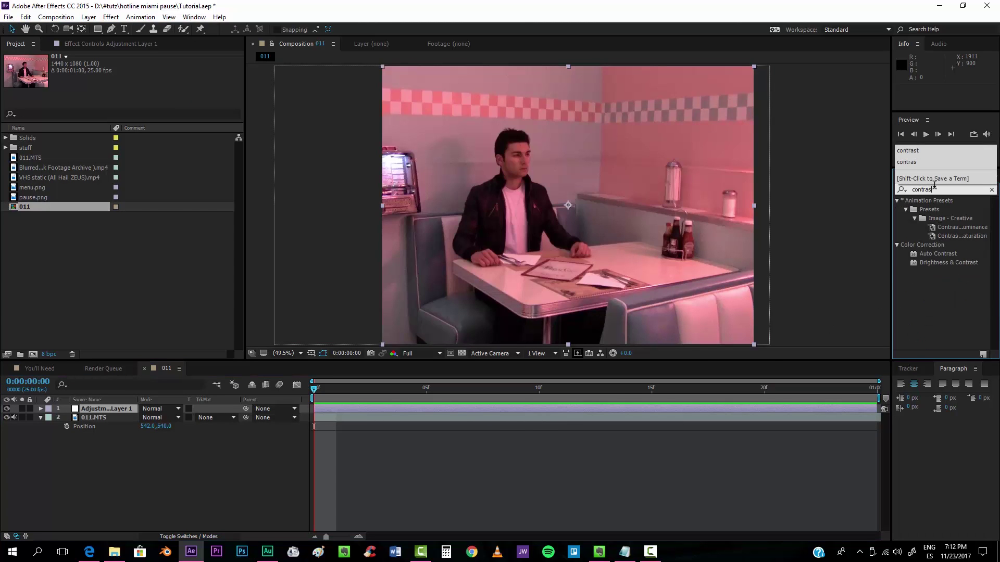
left_click_drag(948, 260, 623, 409)
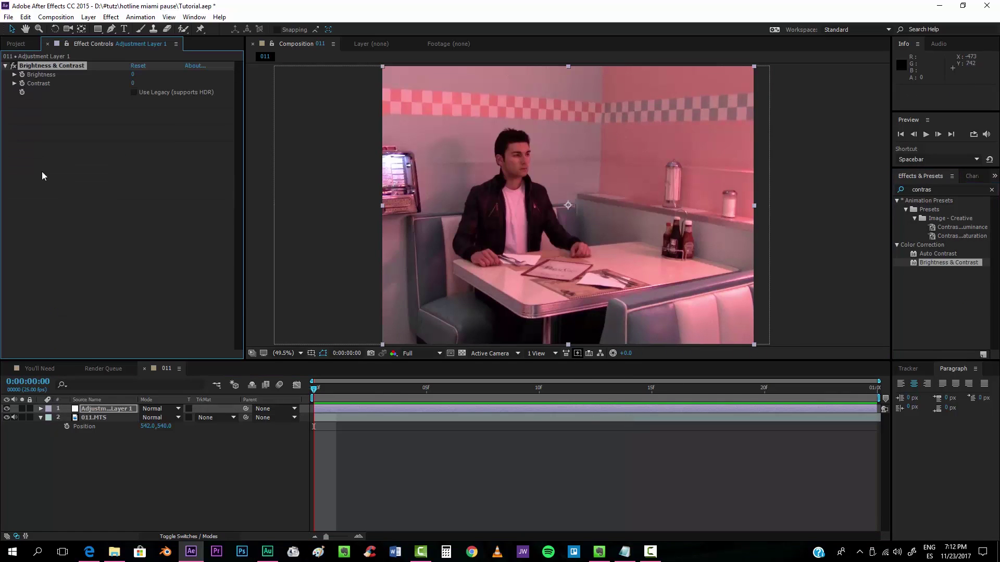
- Enable Use Legacy for the Brightness & Contrast effect and set its contrast to 20
left_click(133, 92)
left_click(133, 83)
type("20")
key("Return")
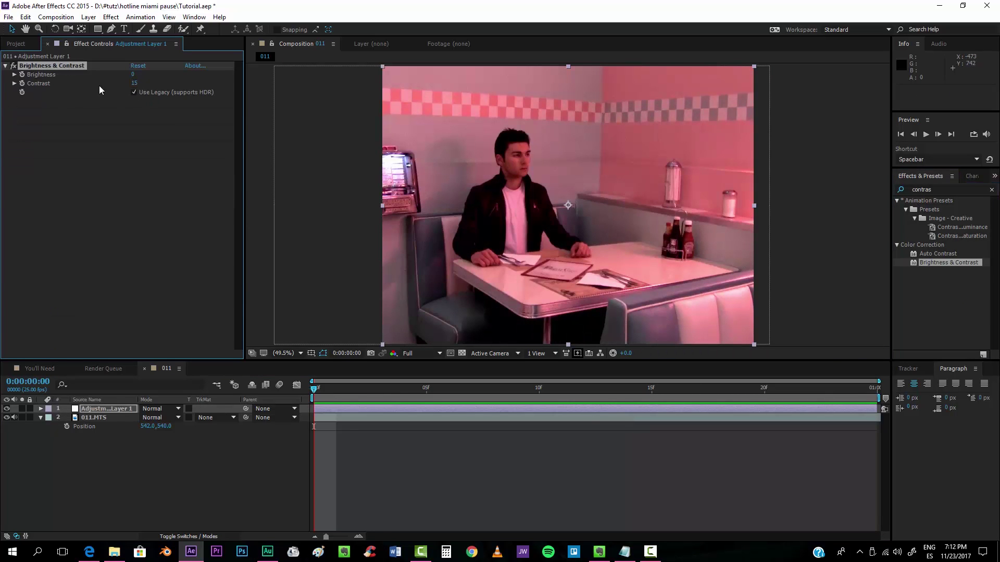
left_click(134, 83)
key("Return")
- Duplicate the Brightness & Contrast effect and set the copy's contrast to -15
key("ctrl+d")
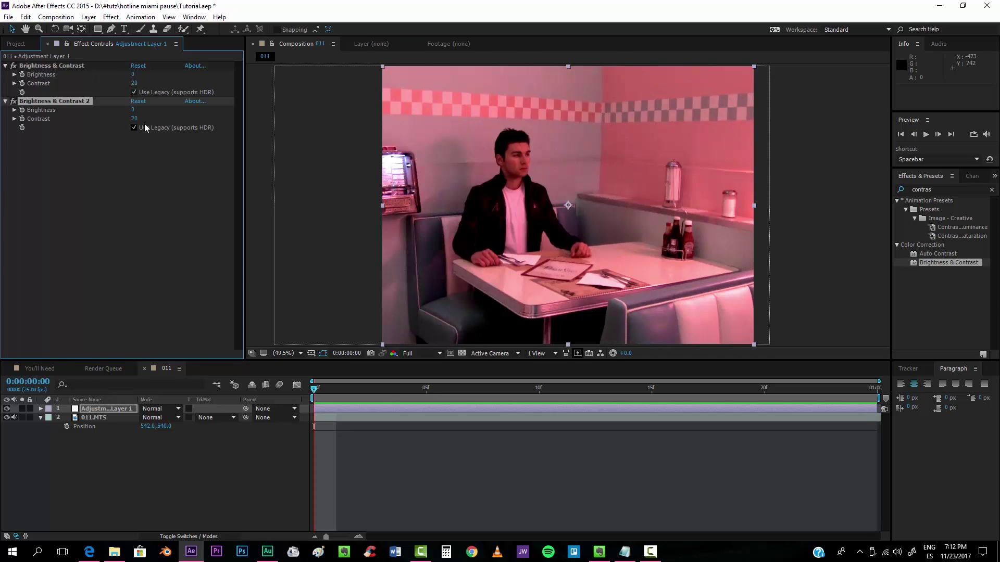
left_click(134, 119)
key("Return")
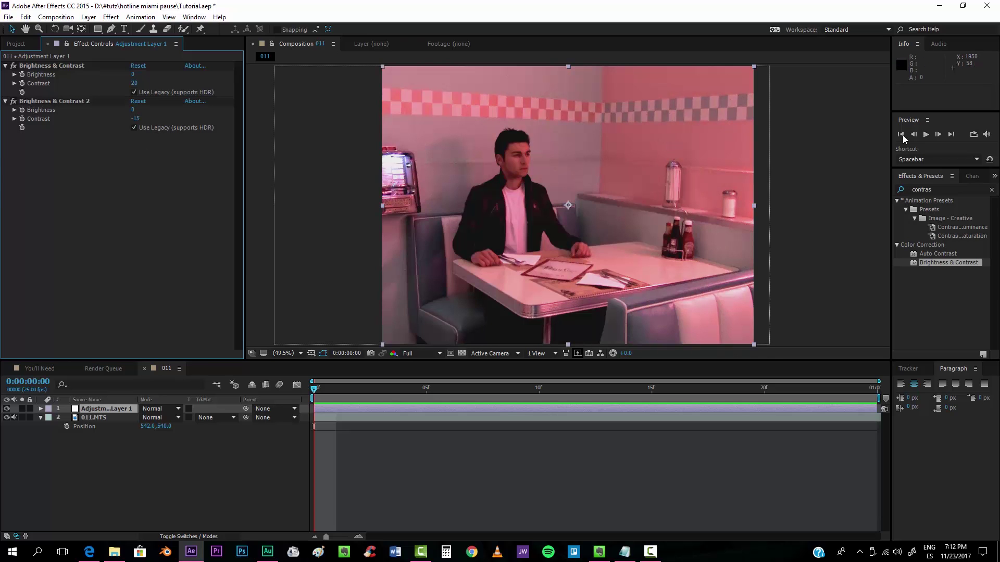
- Apply the Glow effect to the adjustment layer with threshold 82.4%, radius 222 and intensity 0.5
left_click(937, 190)
type("glow")
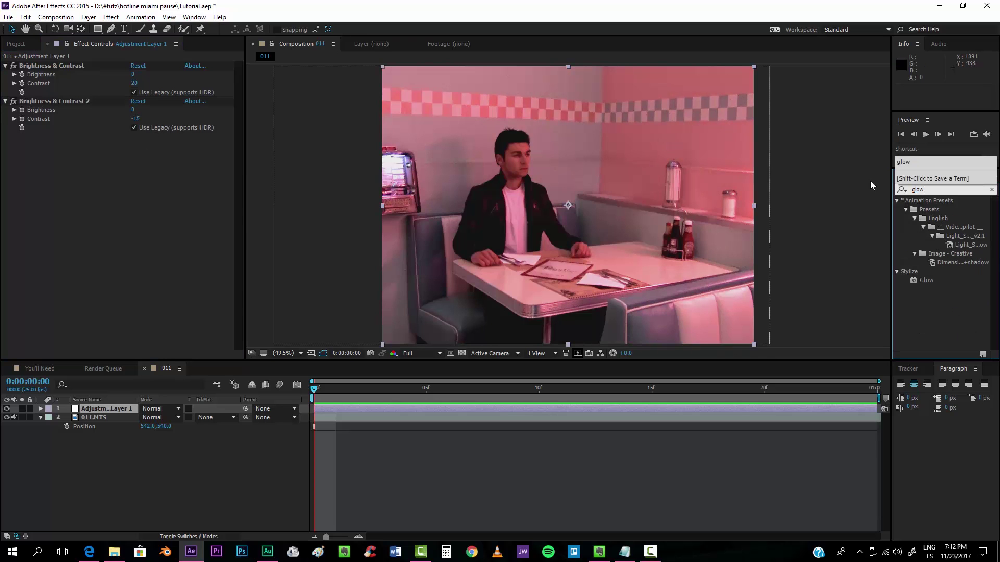
left_click_drag(926, 281, 702, 407)
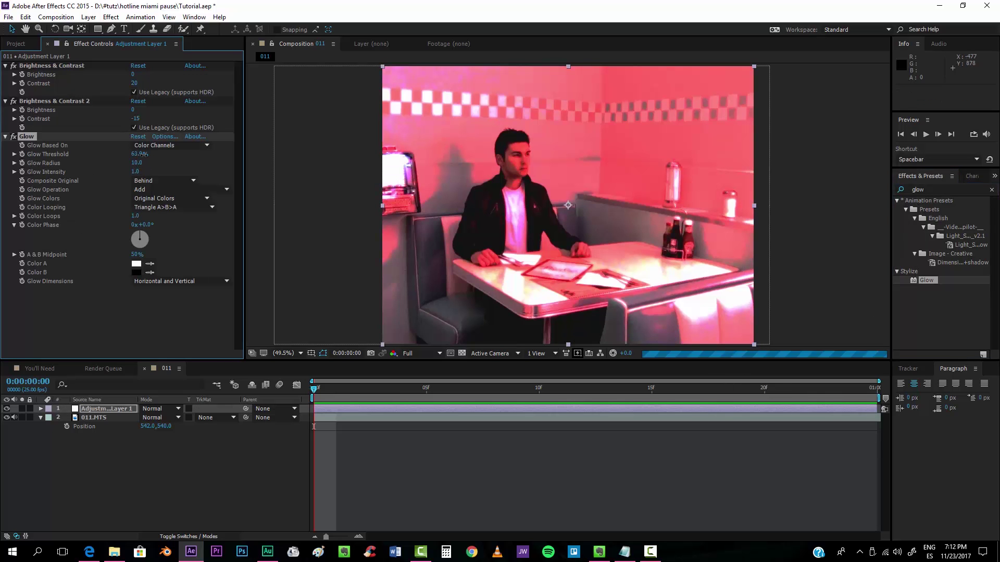
left_click_drag(137, 157, 156, 155)
left_click_drag(137, 163, 260, 163)
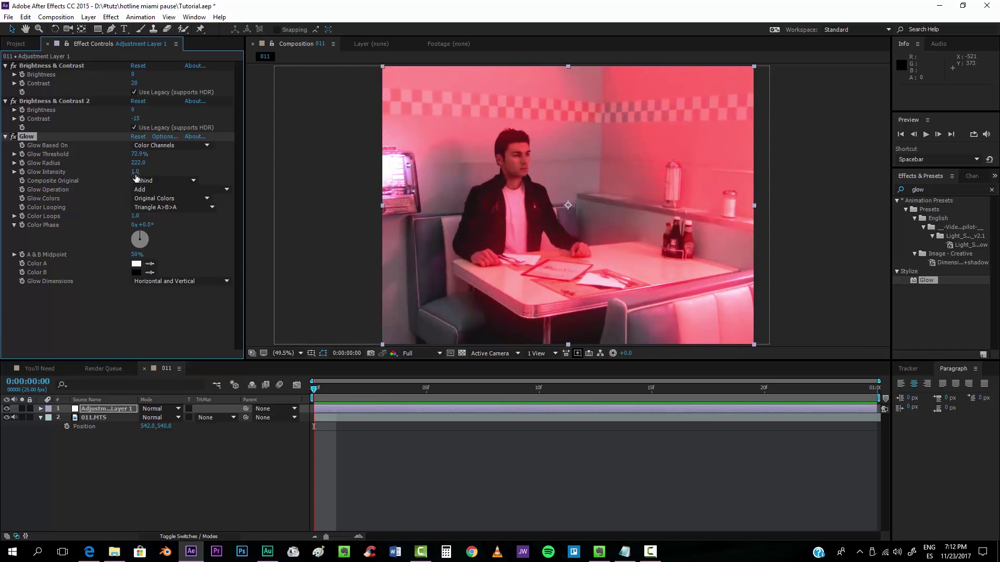
left_click_drag(135, 171, 146, 154)
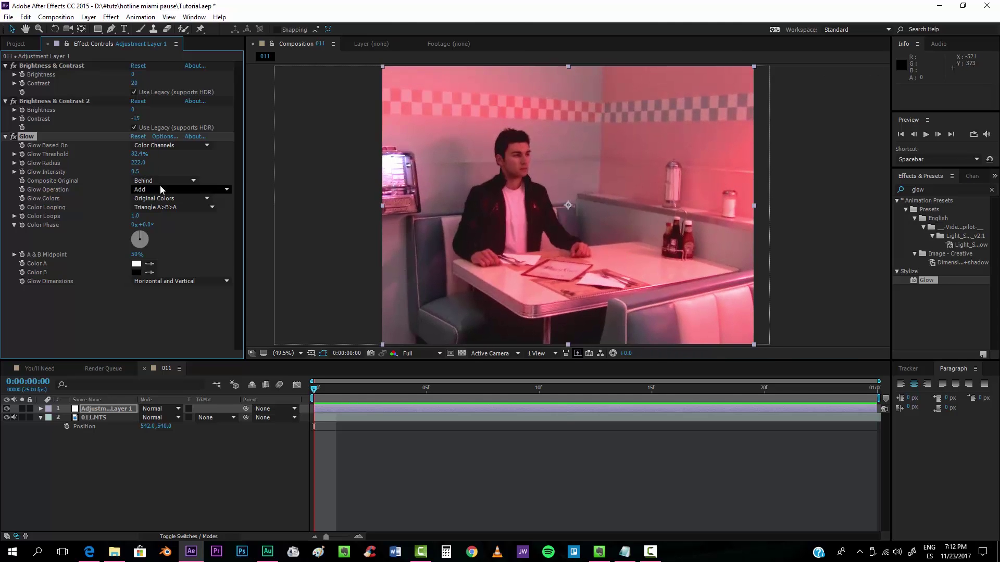
- Apply the Unsharp Mask effect after Glow on the adjustment layer, with amount 50 and radius 10
left_click(926, 190)
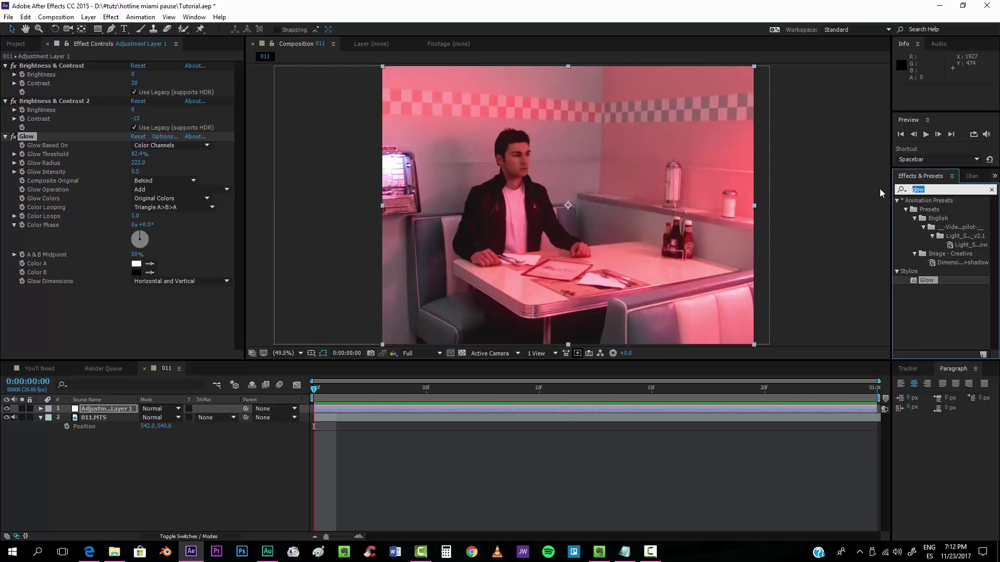
type("unsh")
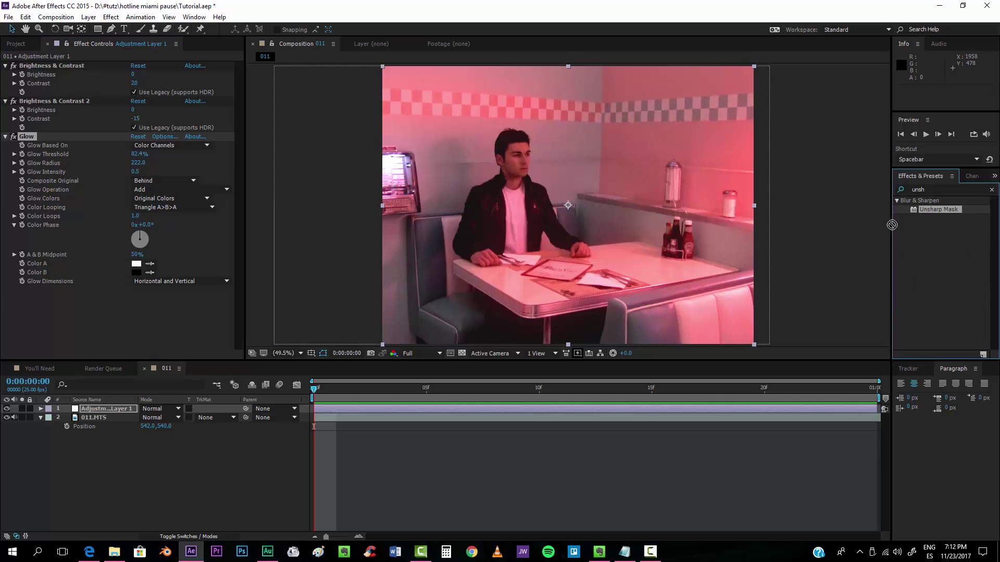
left_click_drag(892, 225, 170, 311)
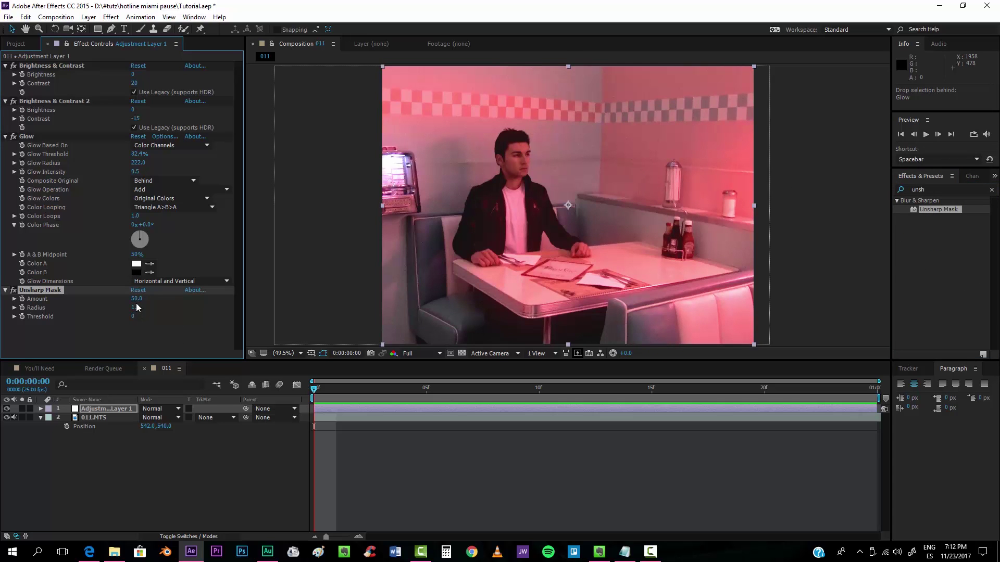
left_click(135, 307)
left_click(136, 299)
key("Return")
left_click(204, 463)
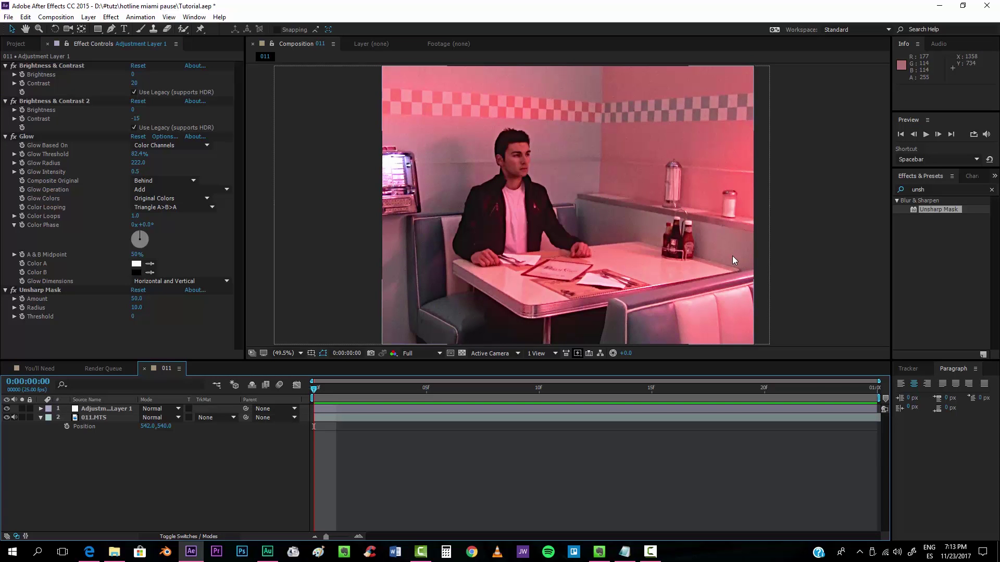
- Place the Blurred VHS footage above the adjustment layer in composition 011 and scale it to 151%
left_click(17, 44)
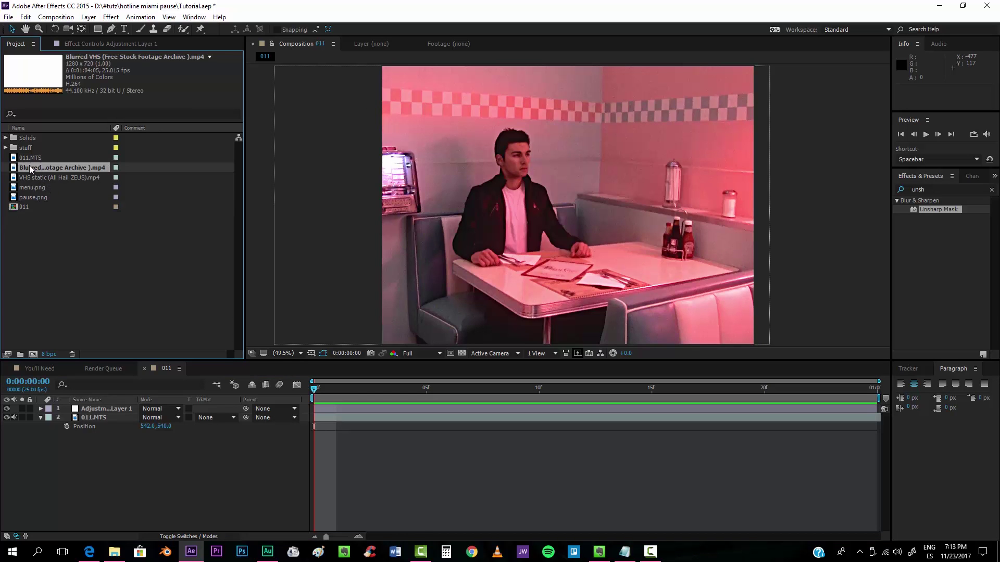
left_click_drag(30, 167, 127, 409)
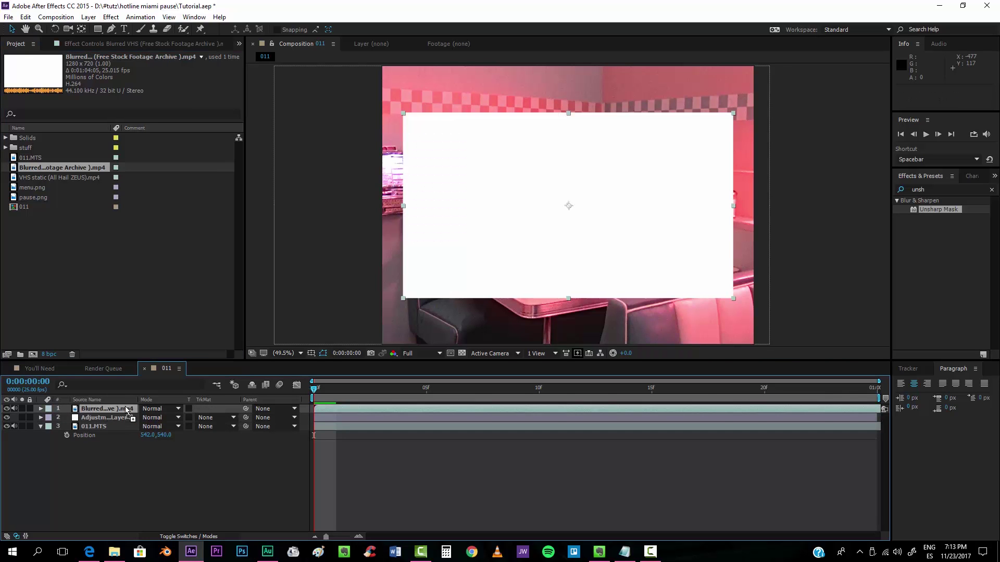
key("s")
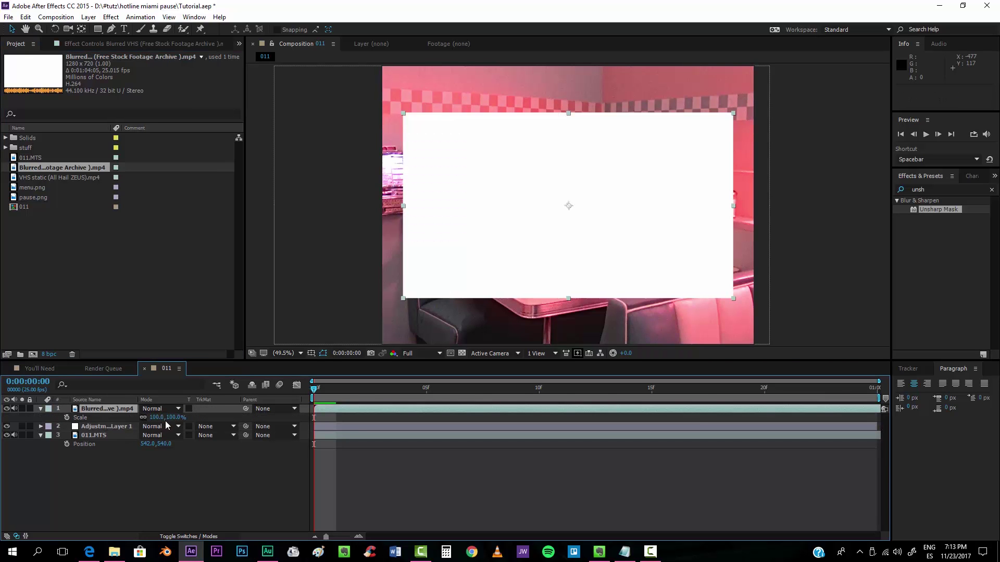
left_click_drag(175, 421, 214, 414)
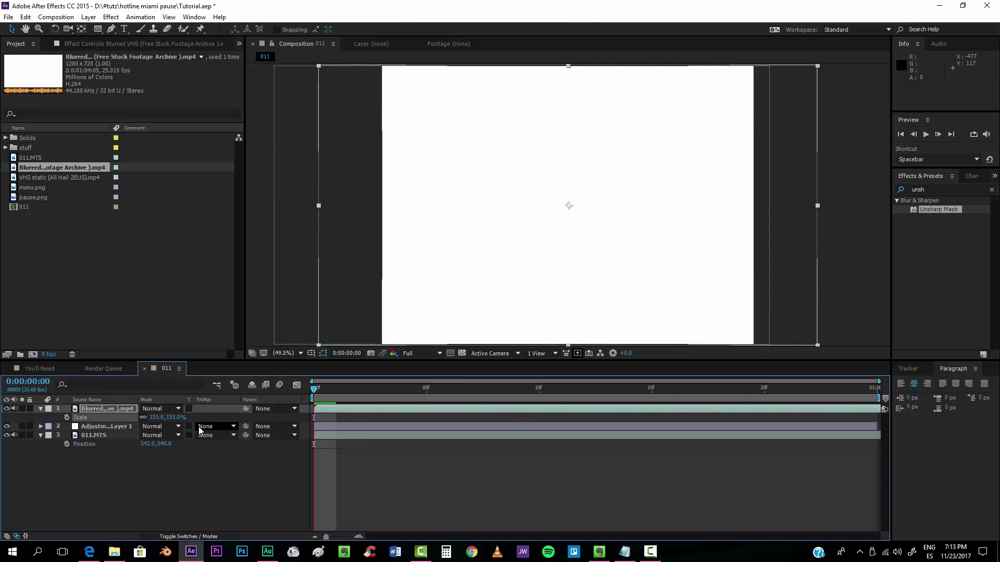
- Set the Blurred VHS layer's blending mode to Soft Light, slide the layer 14 frames earlier in time, and preview it
left_click(168, 409)
left_click(197, 290)
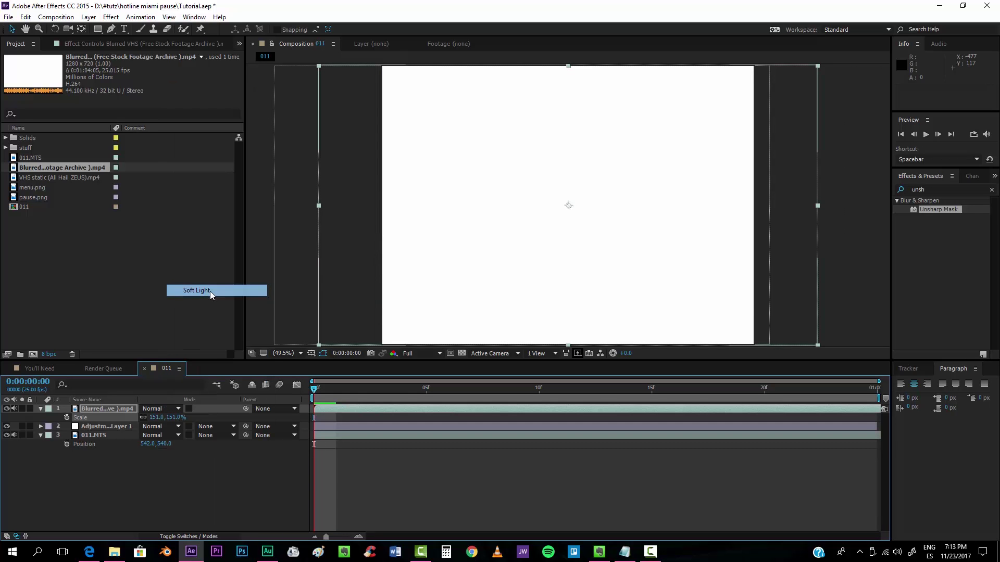
left_click_drag(314, 390, 383, 388)
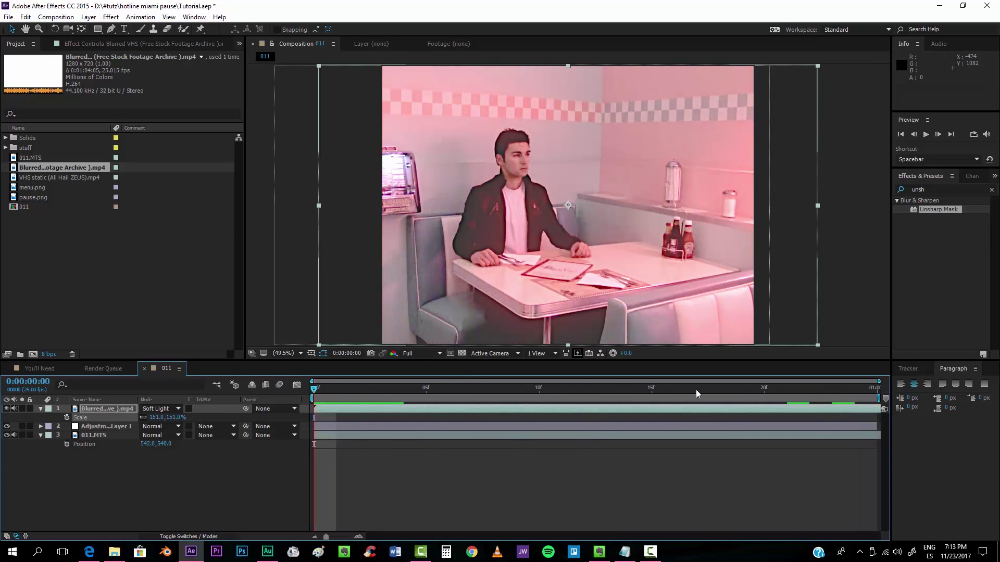
left_click_drag(820, 406, 508, 406)
key("space")
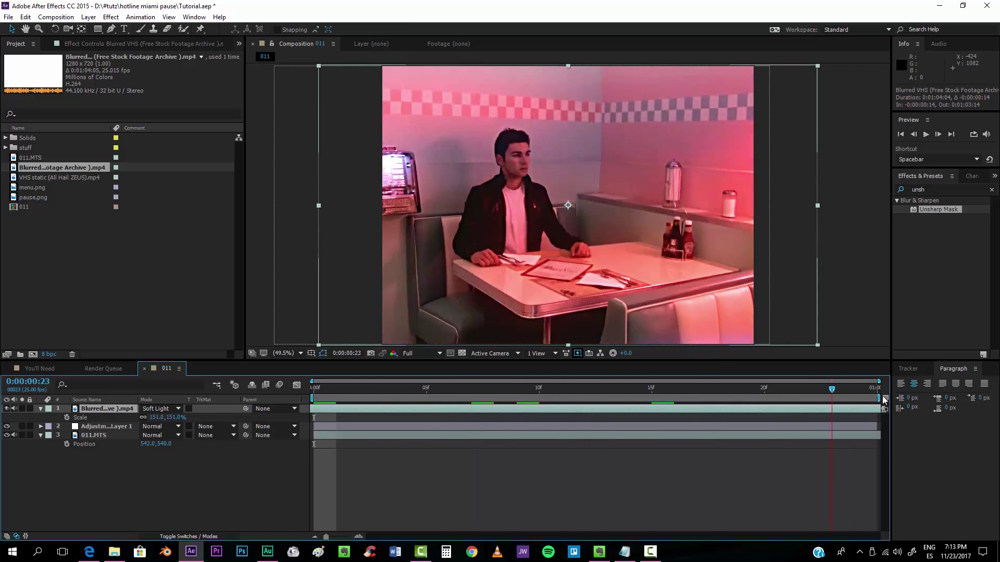
key("space")
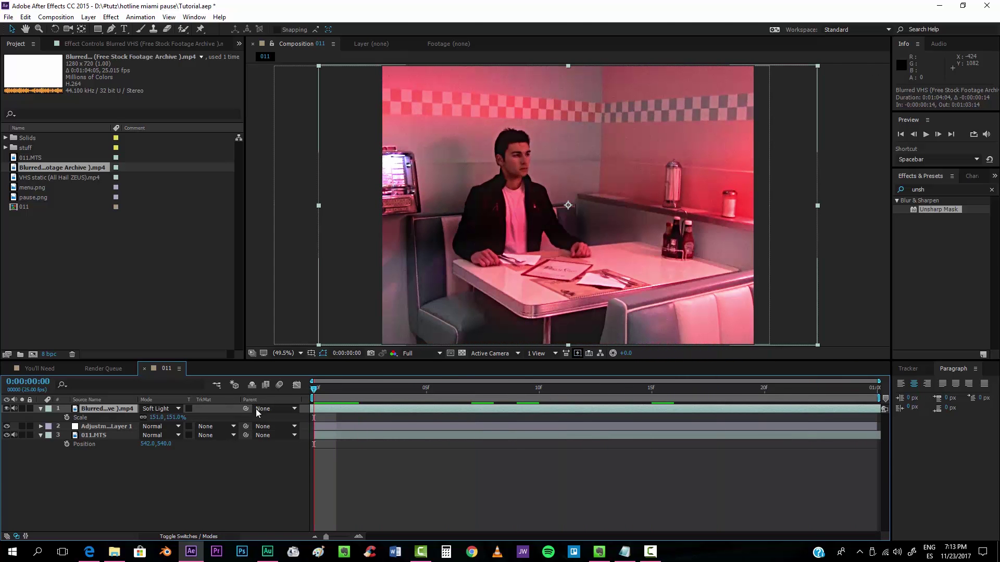
- Set the Blurred VHS layer's opacity to 36% and preview the result
key("t")
left_click_drag(148, 418, 116, 417)
key("space")
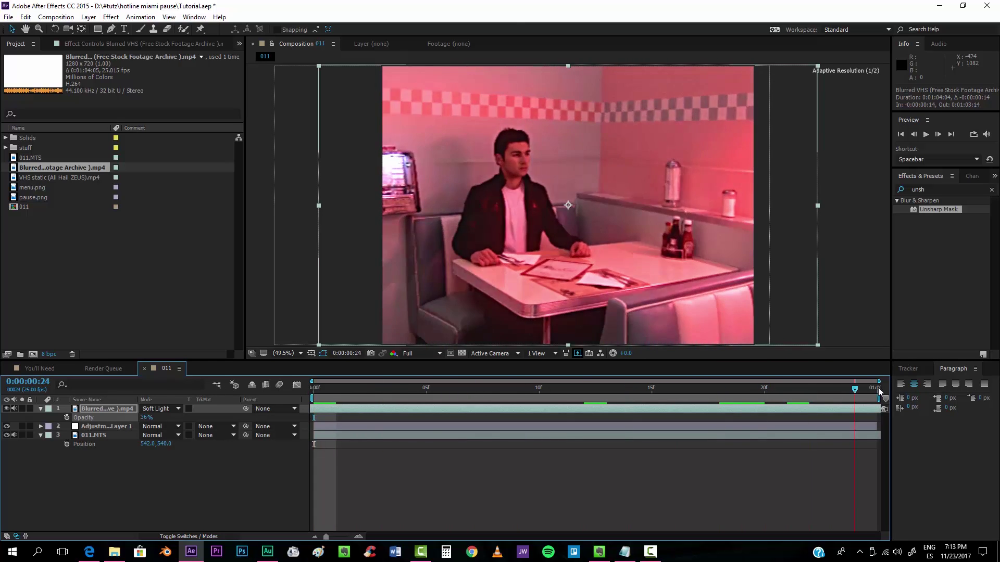
- Try the Hard Light blending mode on the Blurred VHS layer, return it to Soft Light, and scrub through the footage
left_click(161, 408)
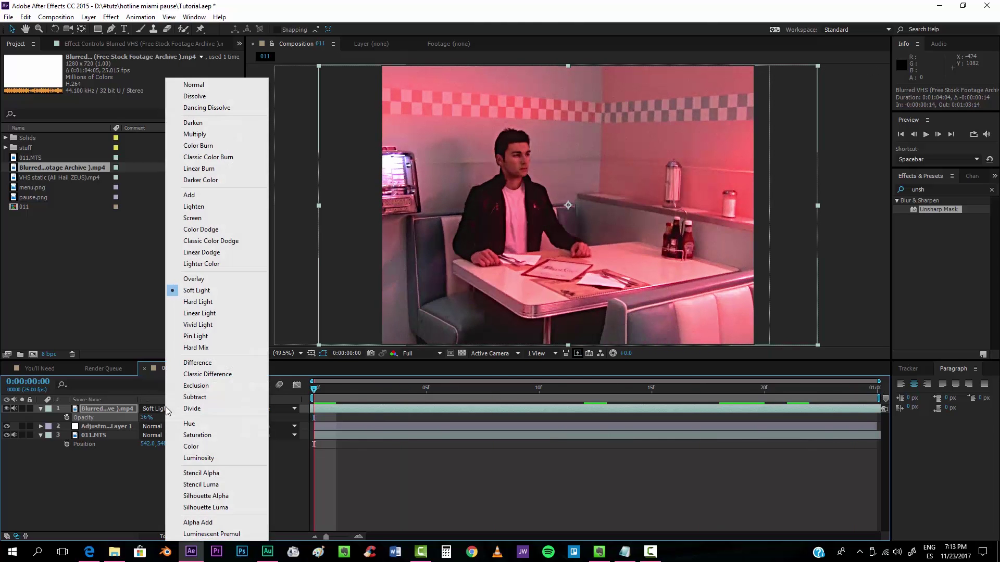
left_click(202, 302)
left_click_drag(315, 389, 173, 399)
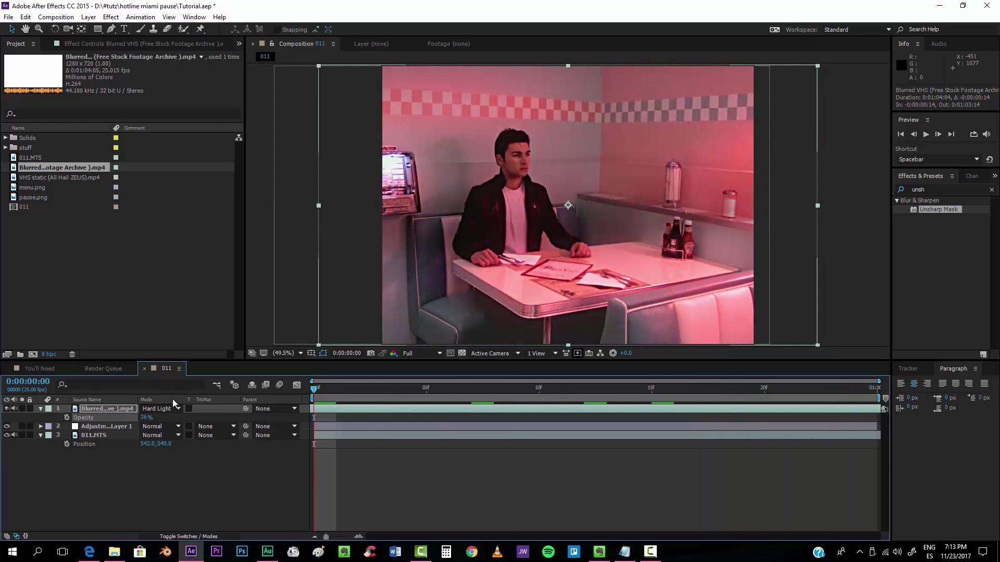
left_click(156, 408)
left_click(195, 290)
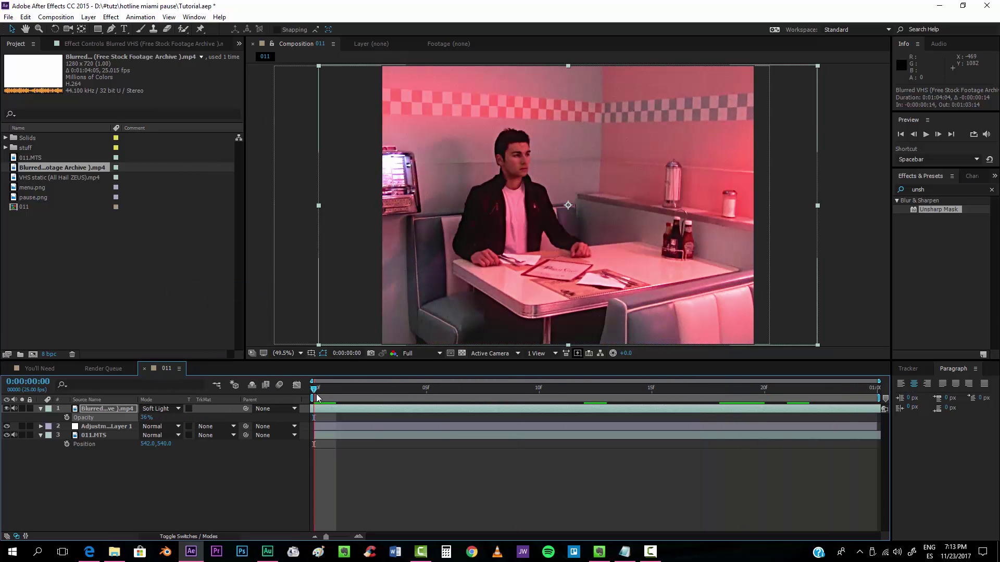
left_click_drag(316, 388, 998, 392)
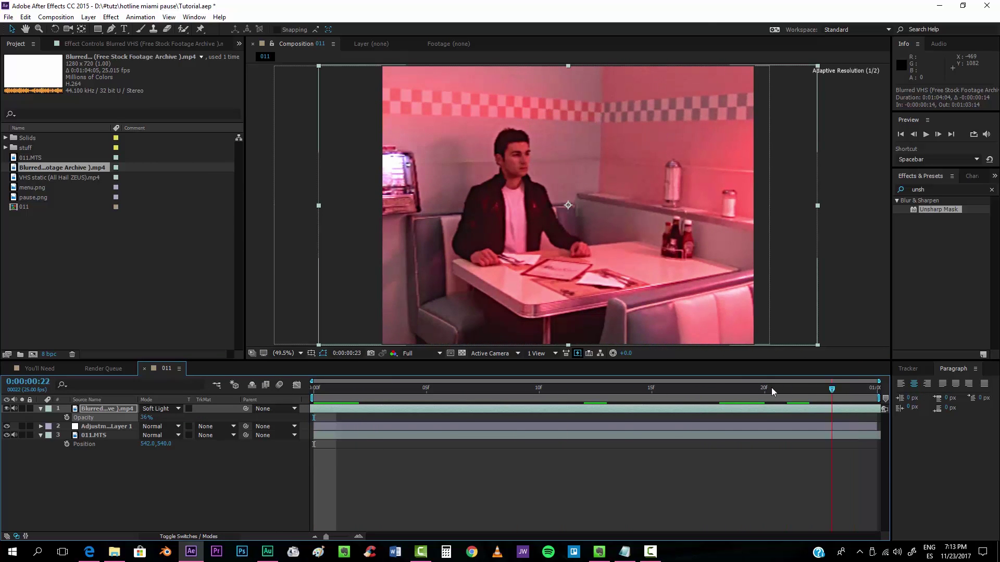
left_click_drag(772, 391, 379, 387)
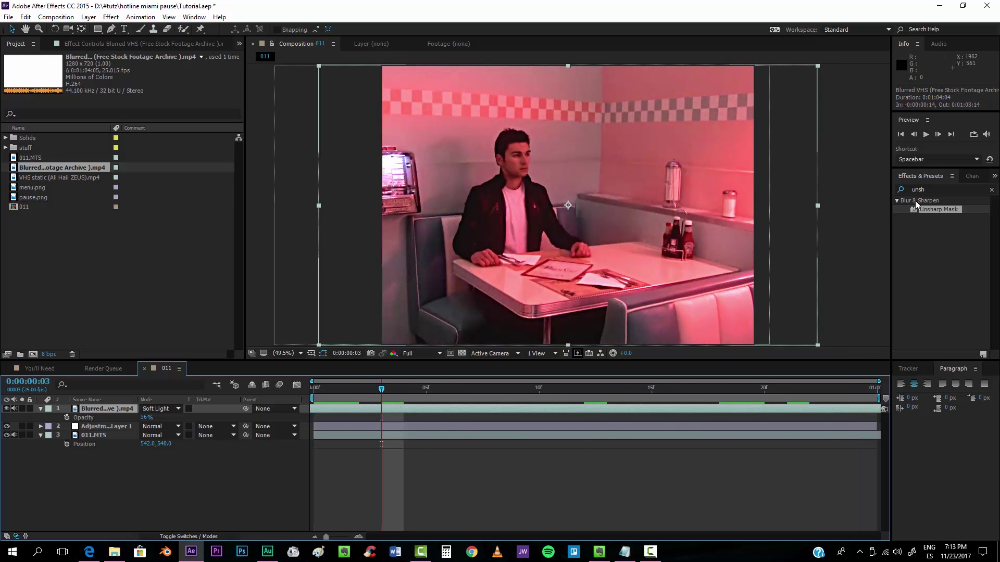
- Apply the Hue/Saturation effect to the Blurred VHS layer and set its master saturation to 77
double_click(937, 190)
key("BackSpace")
type("sat")
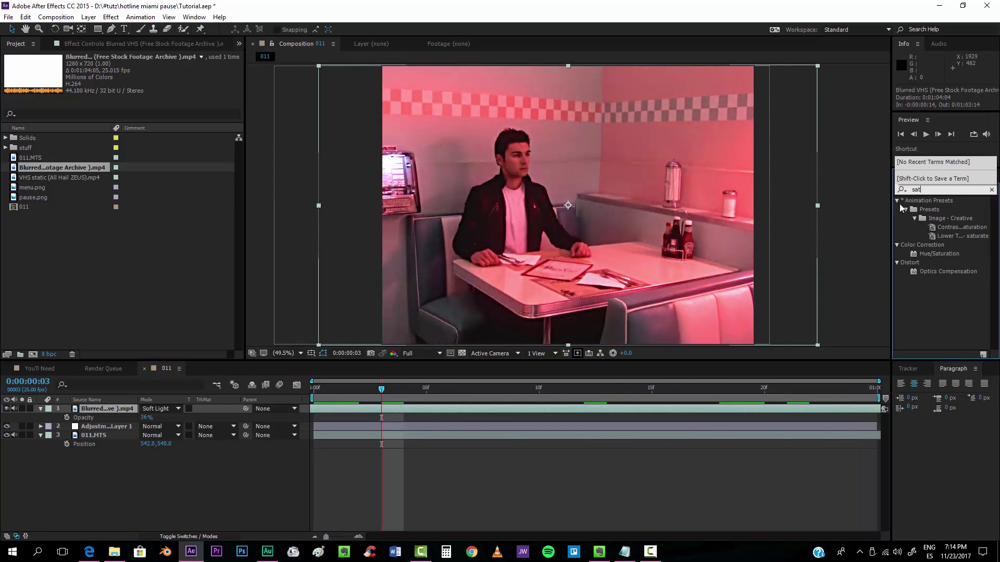
left_click_drag(937, 254, 596, 410)
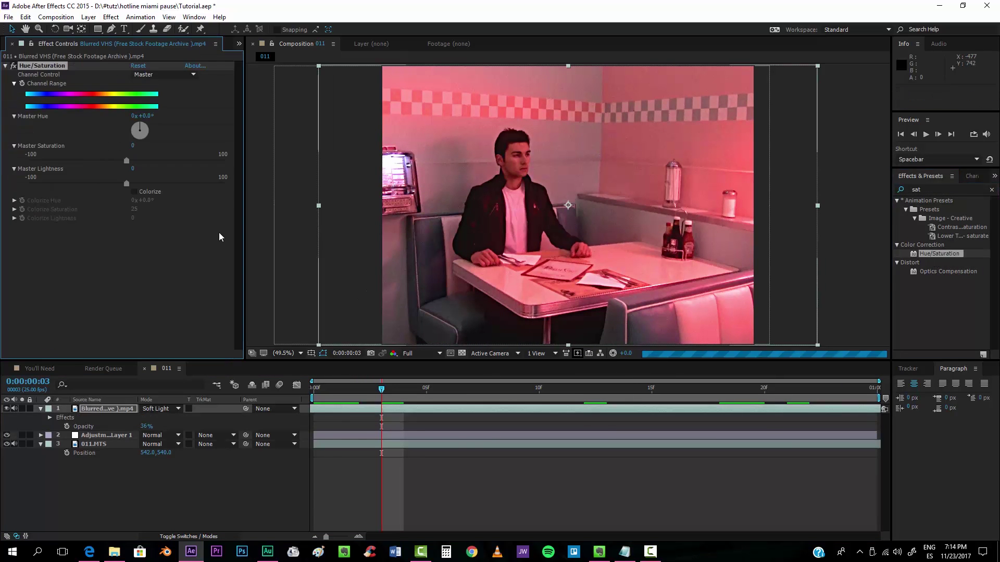
left_click_drag(146, 162, 201, 164)
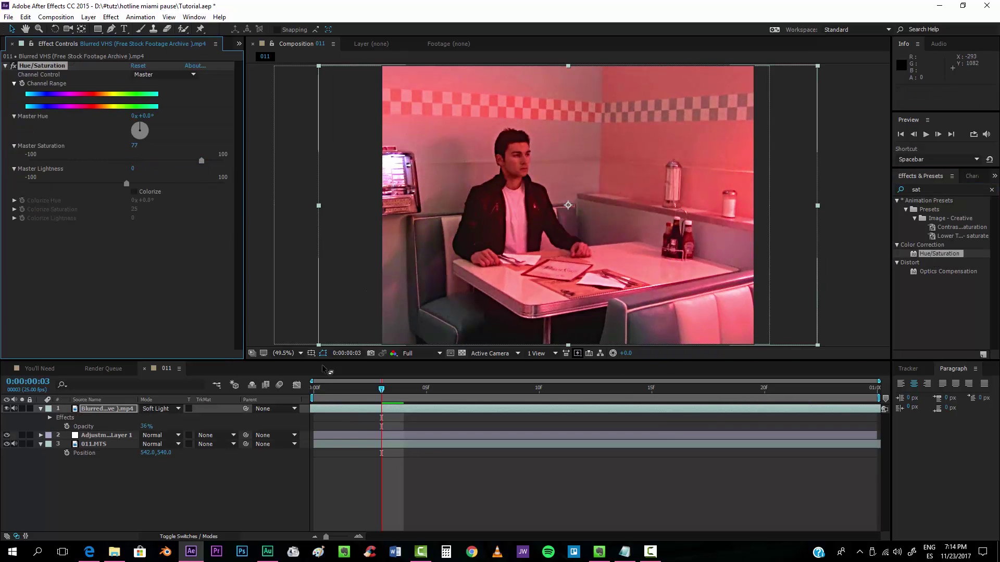
- Preview the saturated VHS overlay, set its master saturation to 67, and play it again
left_click(321, 391)
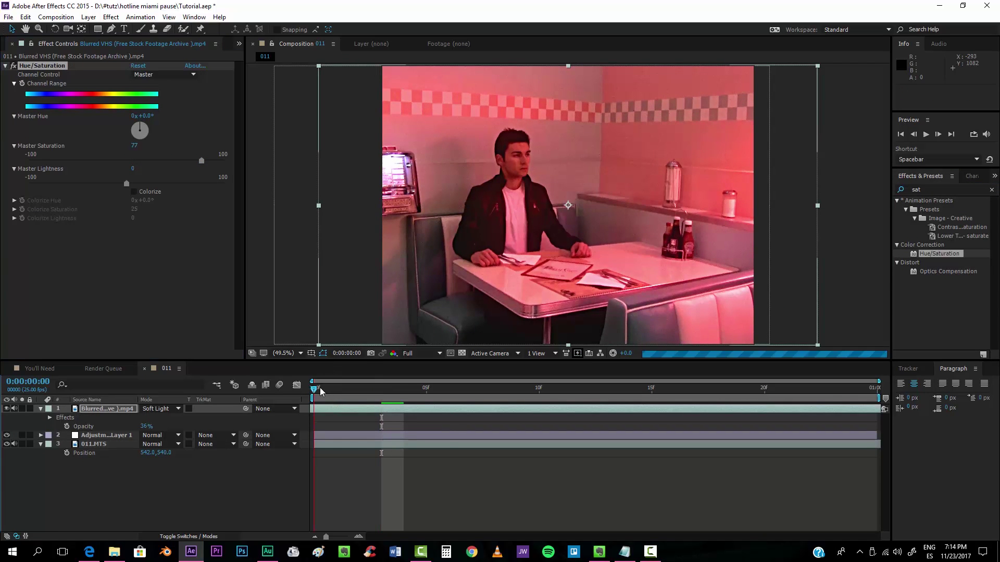
key("space")
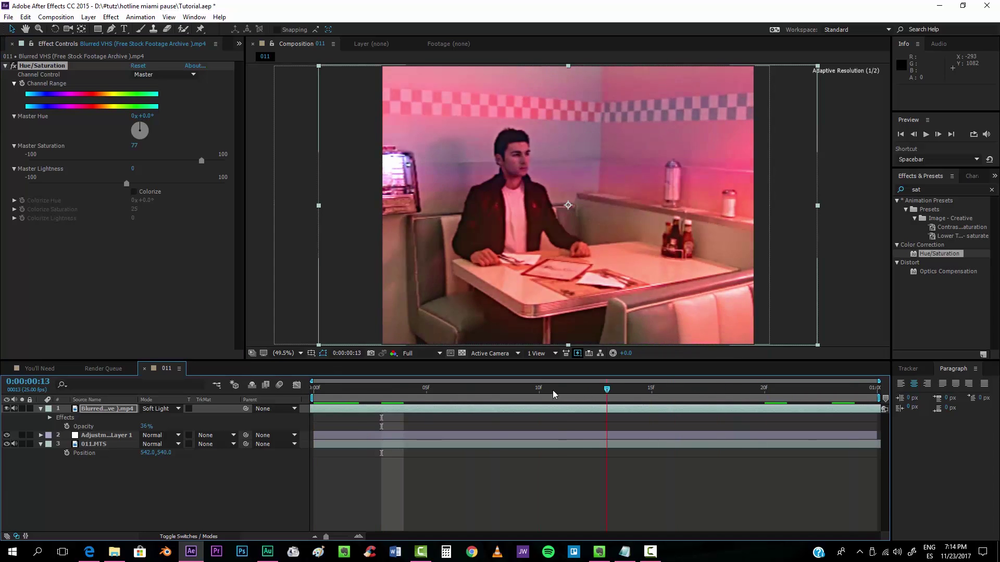
left_click(541, 390)
left_click_drag(207, 162, 194, 160)
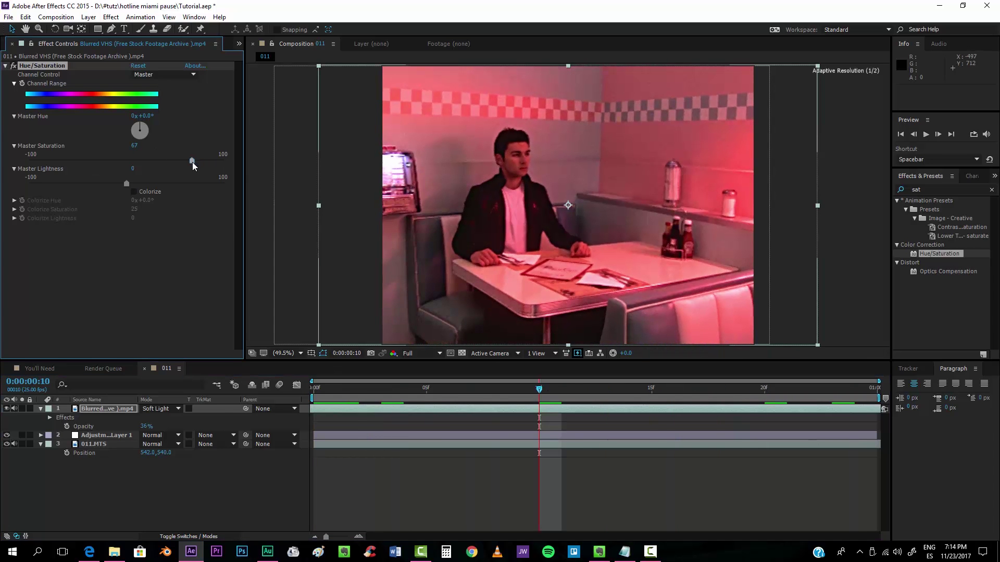
key("space")
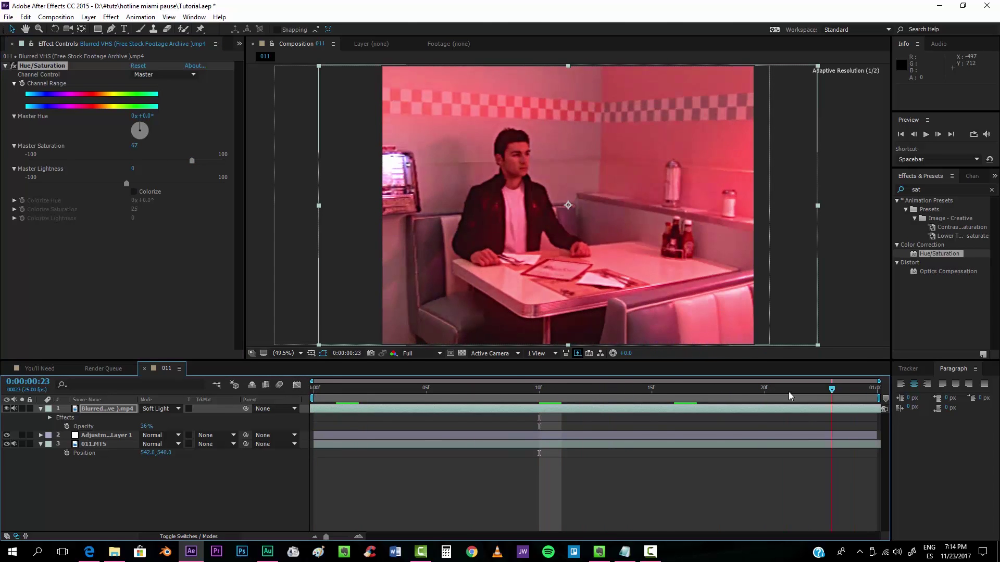
- Create a second adjustment layer above the Blurred VHS layer in composition 011
left_click(88, 17)
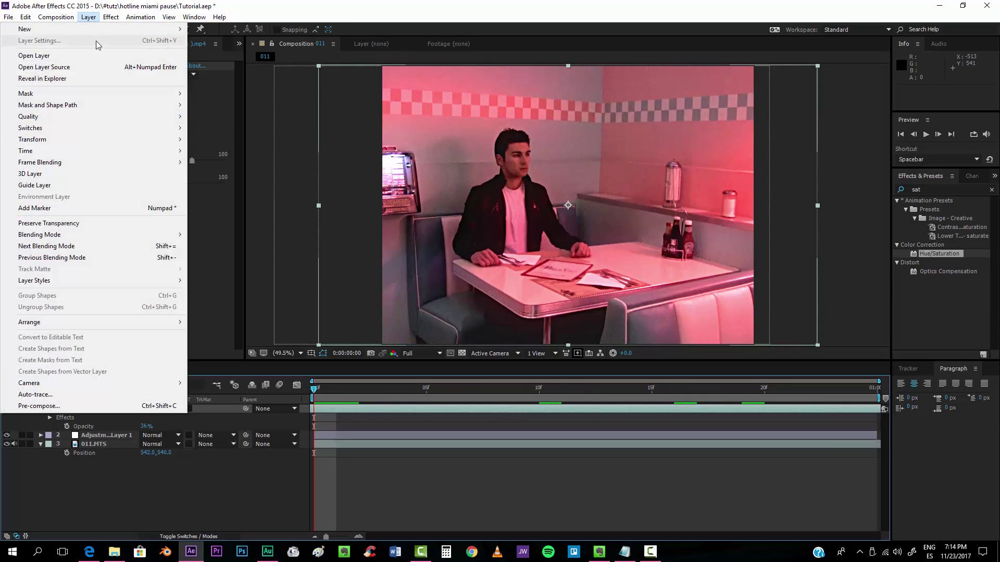
mouse_move(97, 29)
left_click(252, 98)
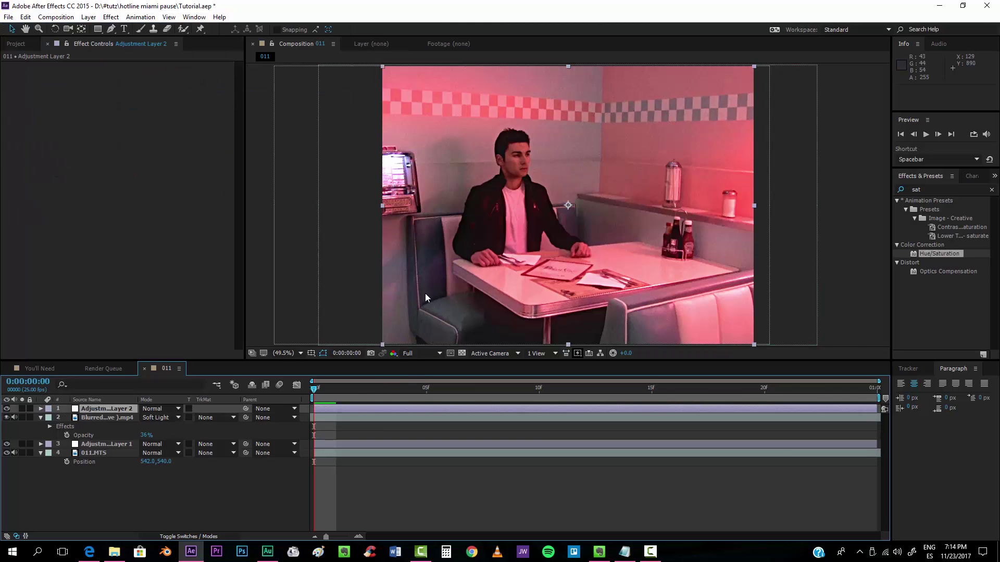
- Check the reference composition, search the effects for "wave", and draw a wide rectangular mask across the man's head on the new adjustment layer
left_click(50, 369)
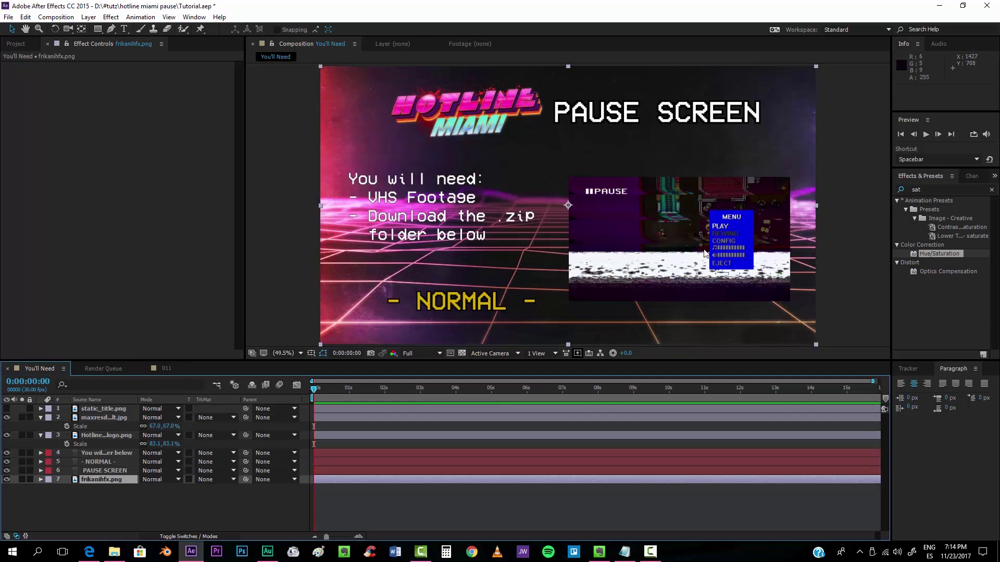
left_click(166, 368)
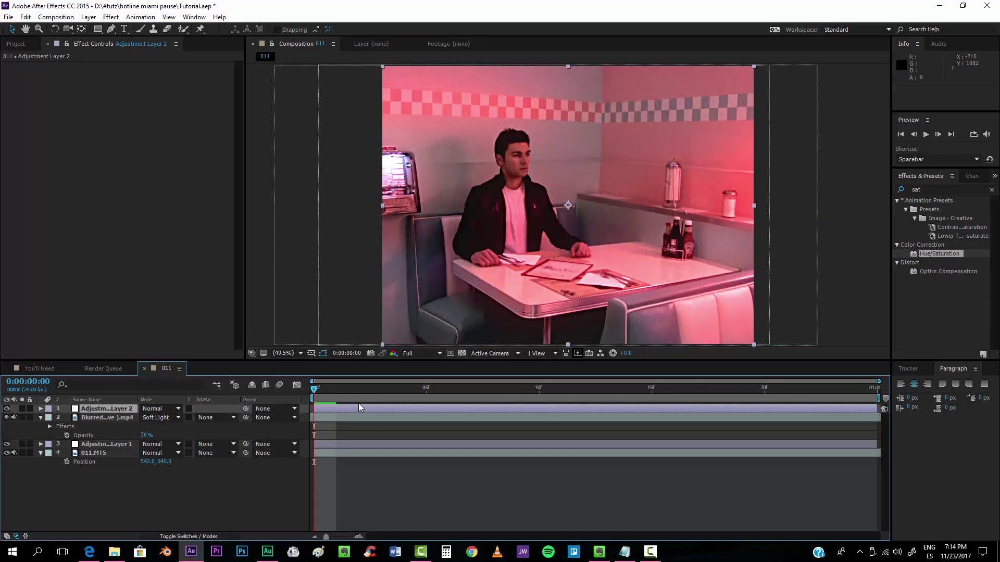
left_click(919, 190)
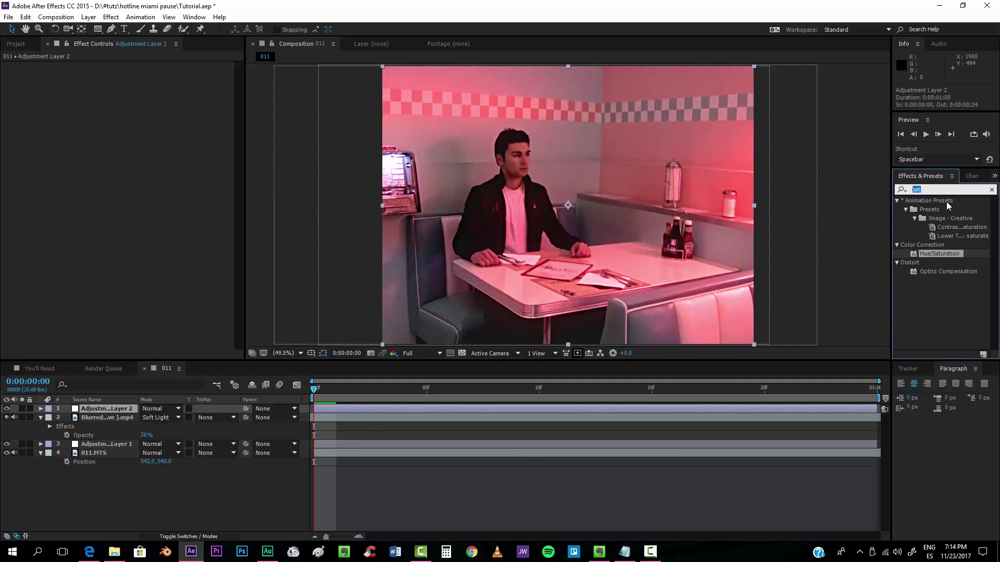
type("wave")
left_click_drag(935, 209, 99, 31)
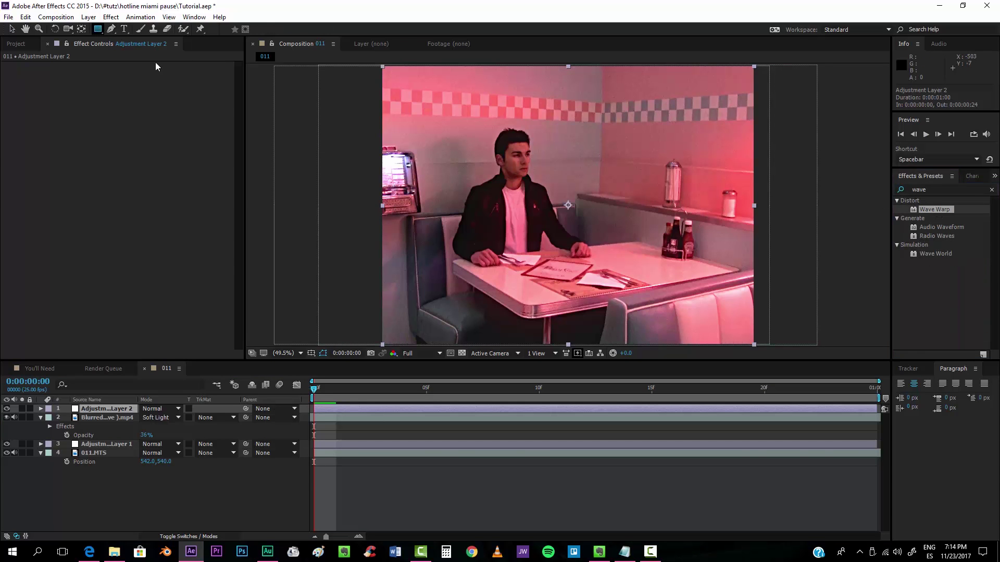
left_click(360, 410)
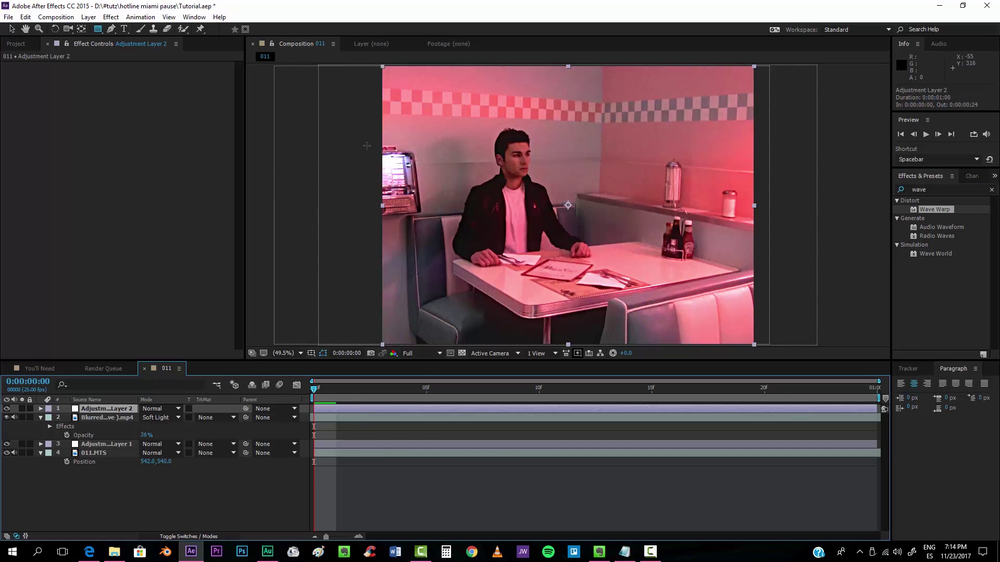
left_click_drag(358, 119, 777, 164)
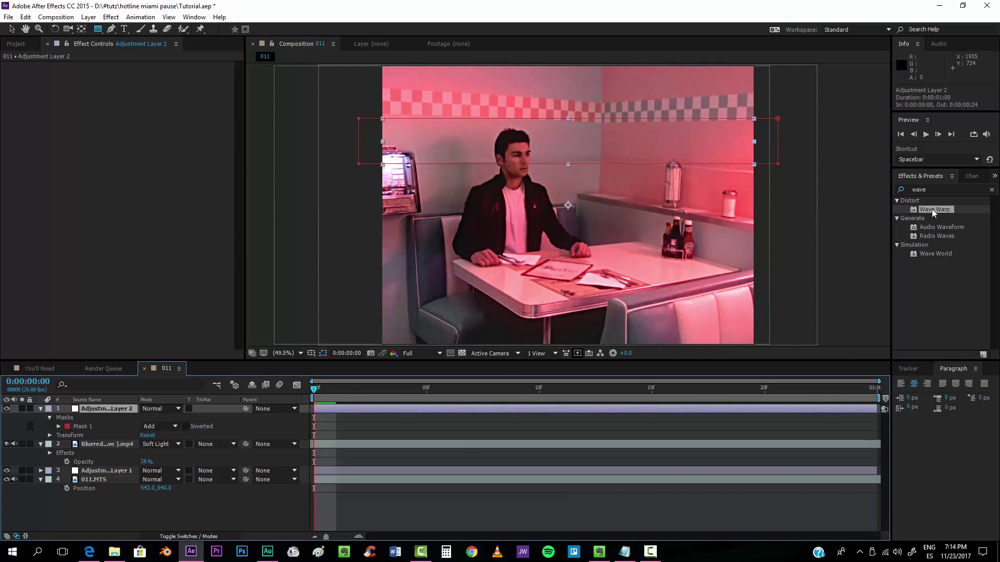
- Apply Wave Warp to the masked adjustment layer with wave type Semicircle and direction 0°
left_click_drag(932, 208, 477, 408)
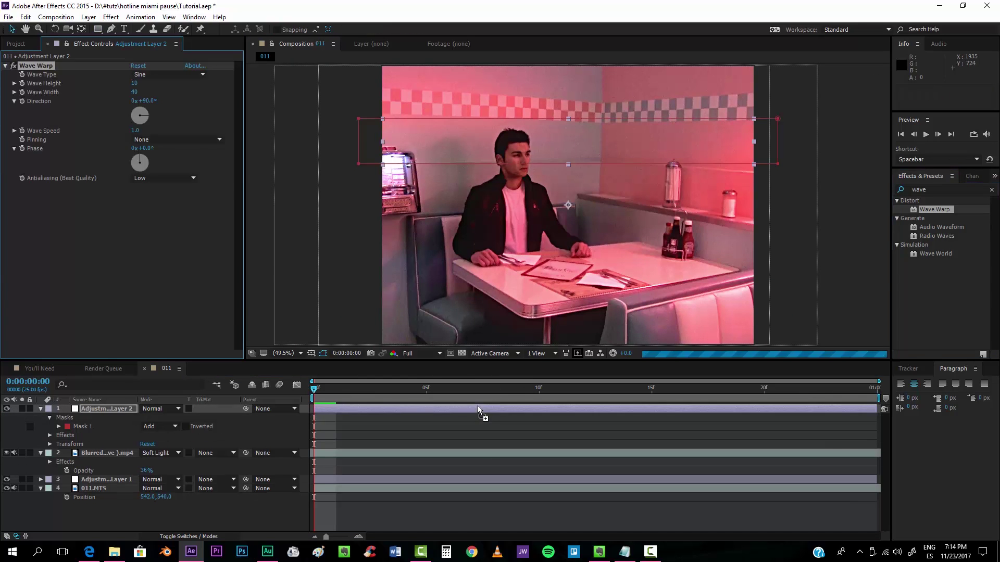
left_click(174, 75)
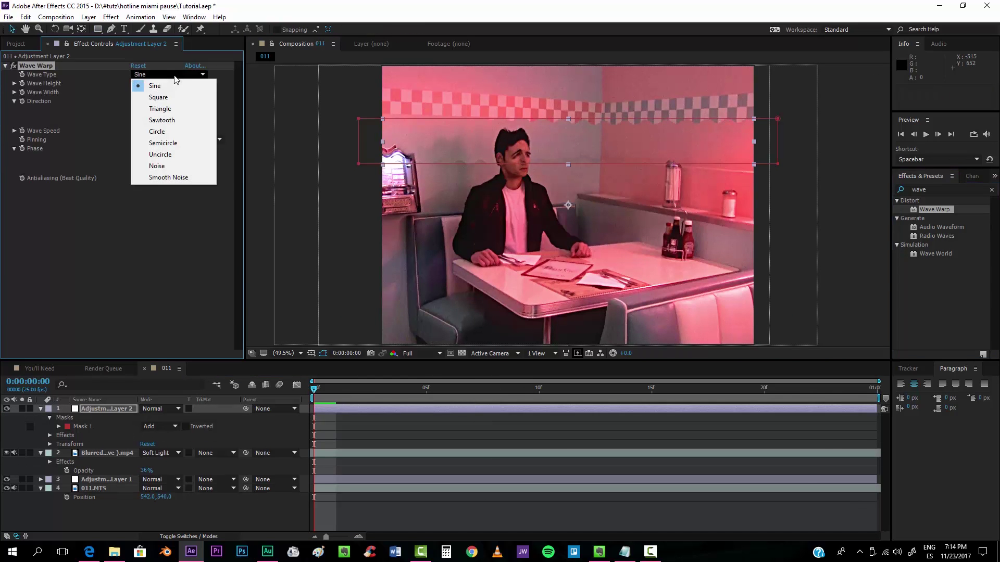
left_click(169, 143)
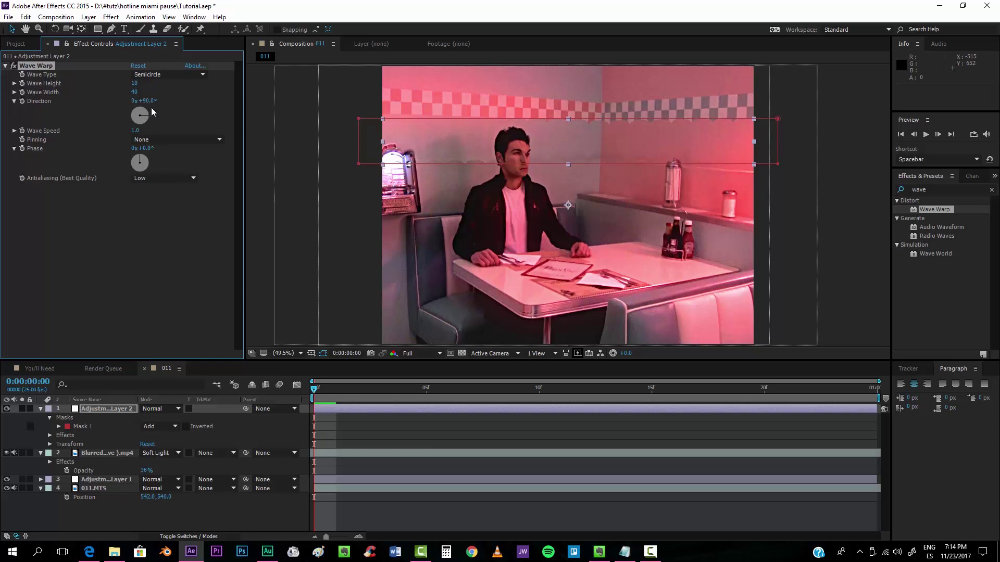
type("0")
key("Return")
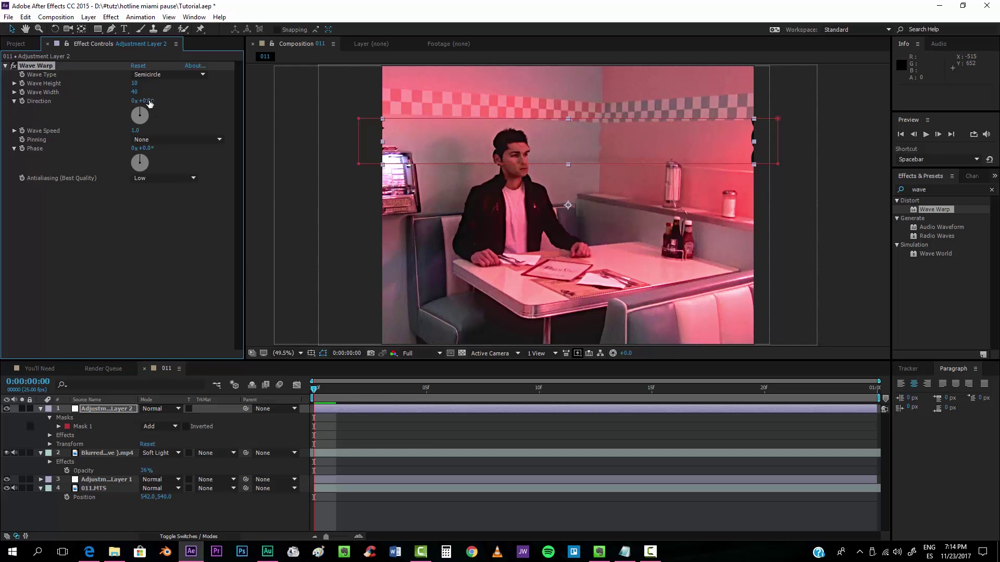
- Set the Wave Warp speed to 0 and wave height to 80, and increase the wave width
left_click_drag(137, 131, 130, 135)
key("Return")
left_click_drag(134, 82, 167, 82)
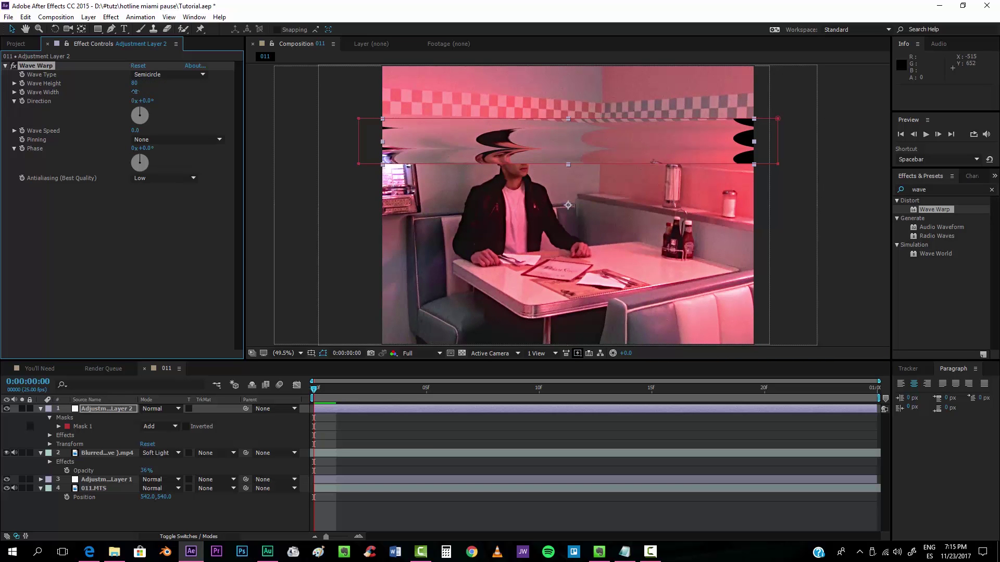
left_click_drag(135, 92, 418, 93)
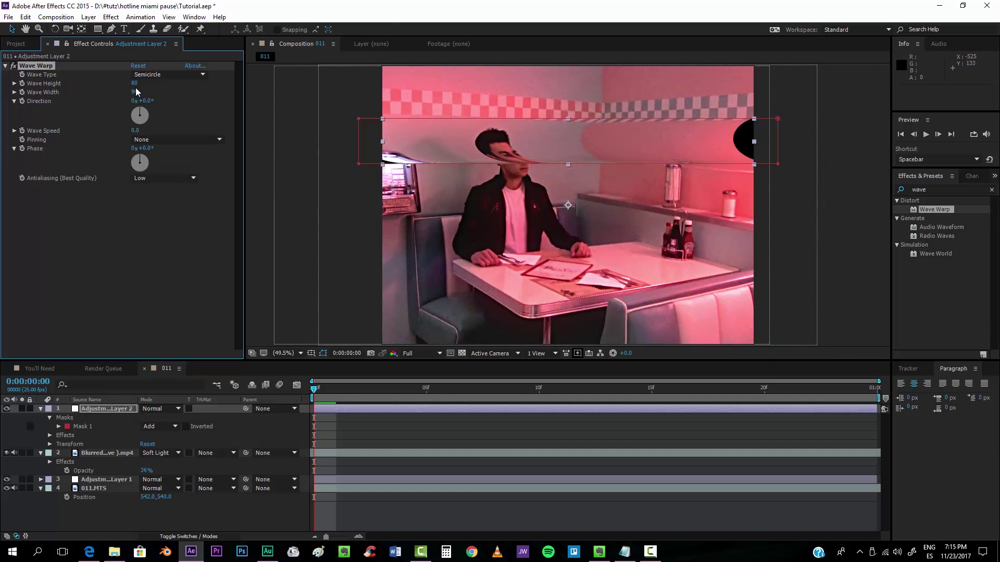
- Set the Wave Warp wave height to 81, wave width to 181 and phase to 12°
left_click_drag(138, 81, 611, 89)
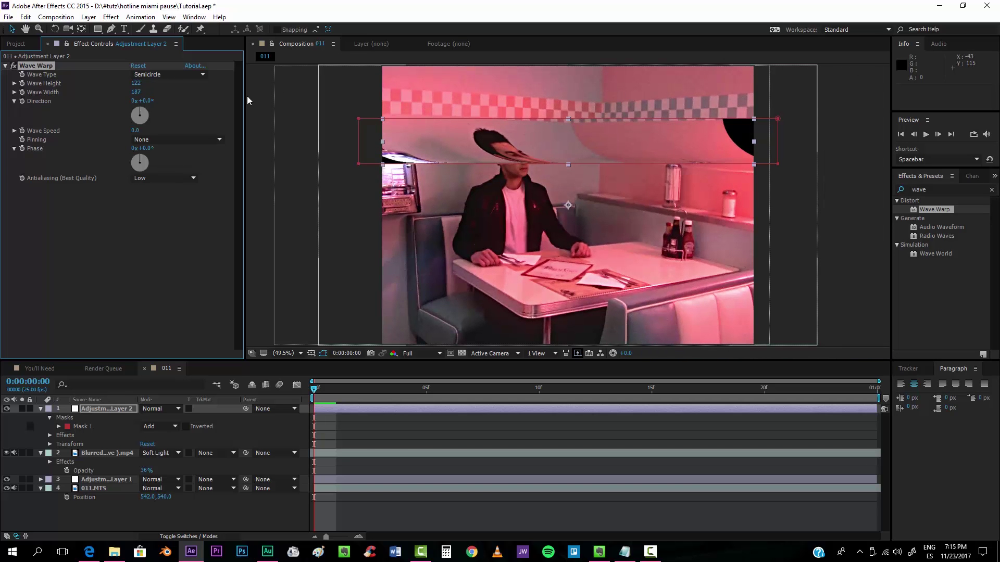
left_click_drag(136, 92, 134, 91)
left_click_drag(136, 82, 115, 83)
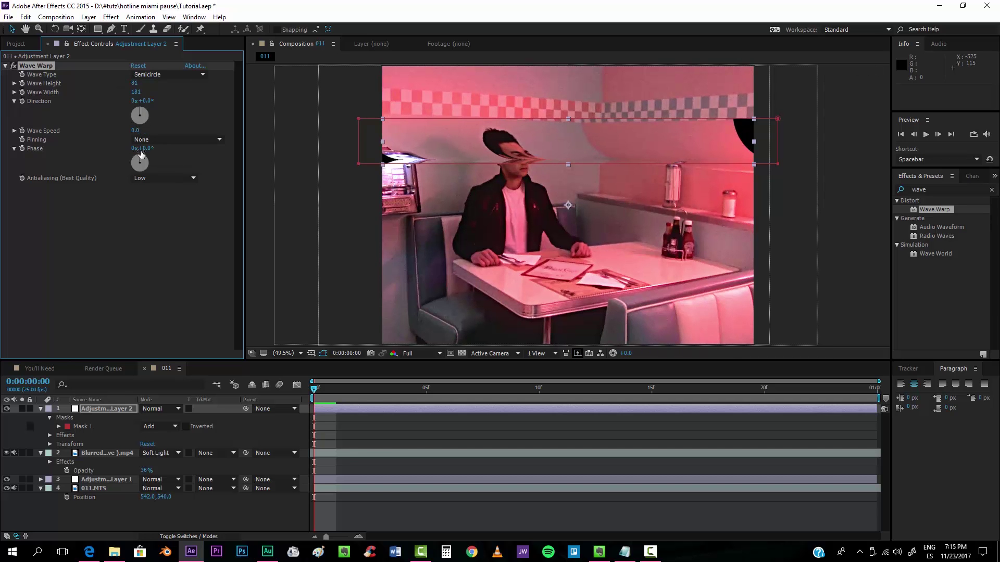
left_click_drag(147, 150, 127, 146)
left_click(322, 354)
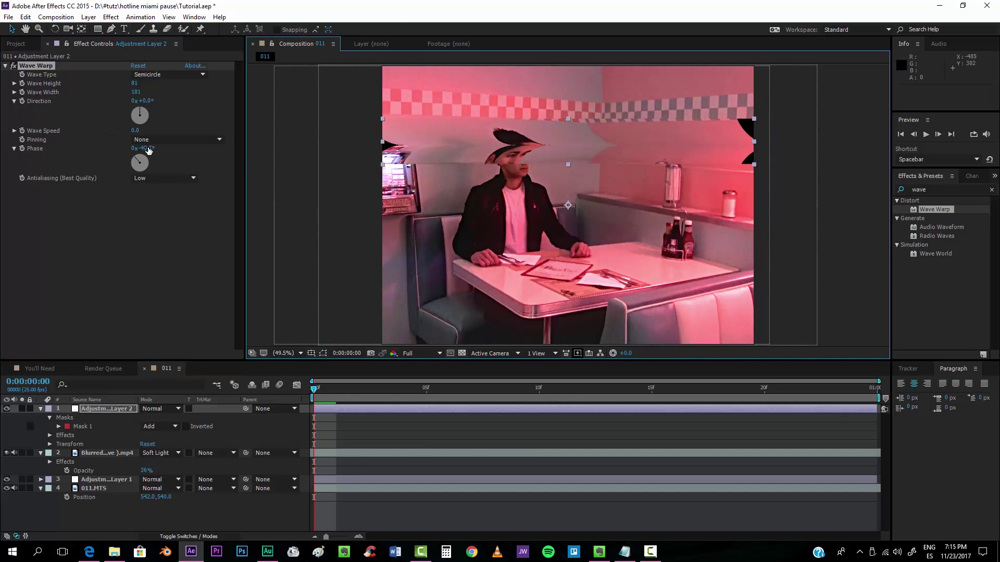
left_click_drag(147, 150, 172, 145)
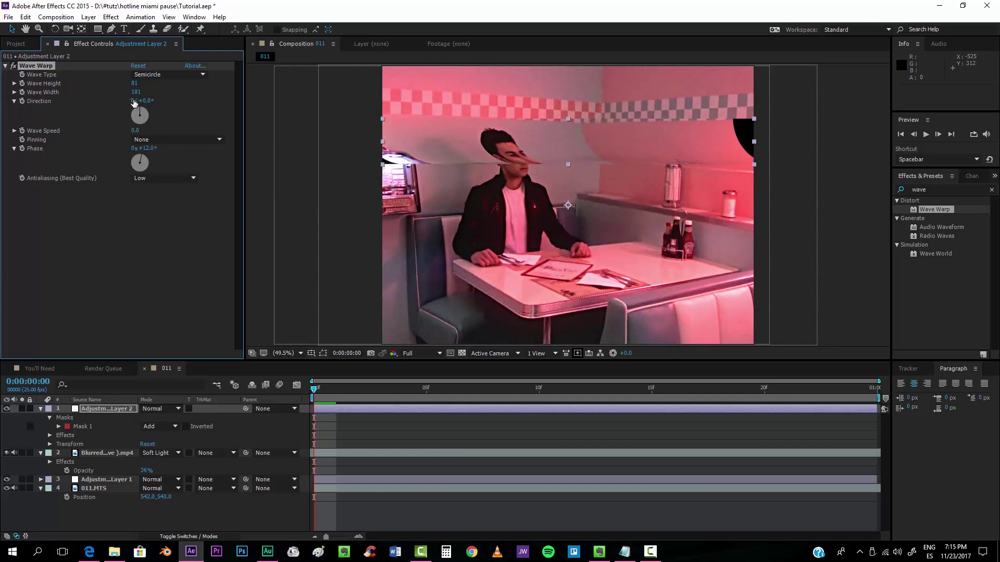
- Animate the Wave Width from 181 at frame 0 with keyframes of 199 at frame 5, 177 at frame 10 and 264 at frame 15
left_click_drag(141, 92, 138, 96)
left_click(424, 394)
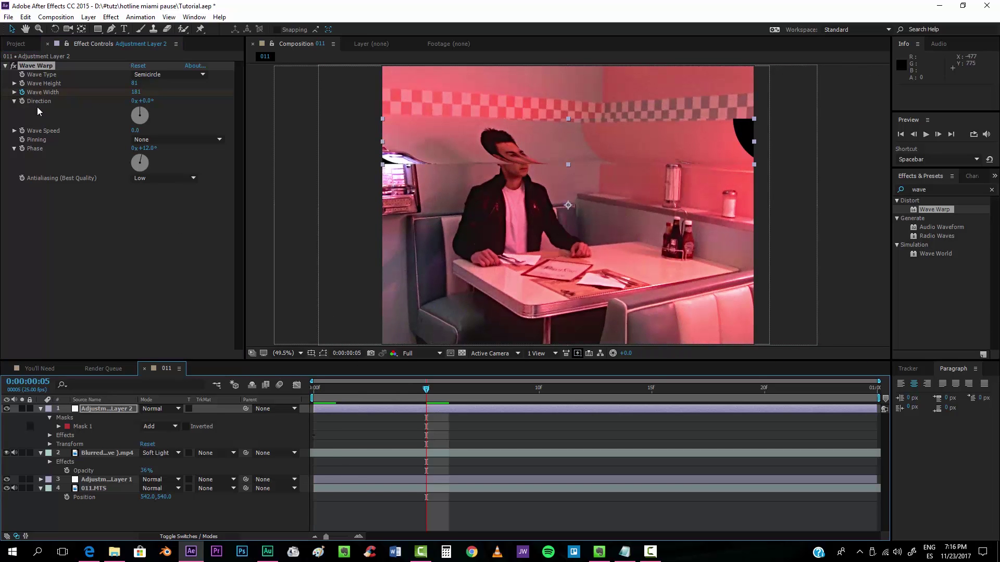
left_click_drag(133, 94, 214, 92)
left_click(532, 387)
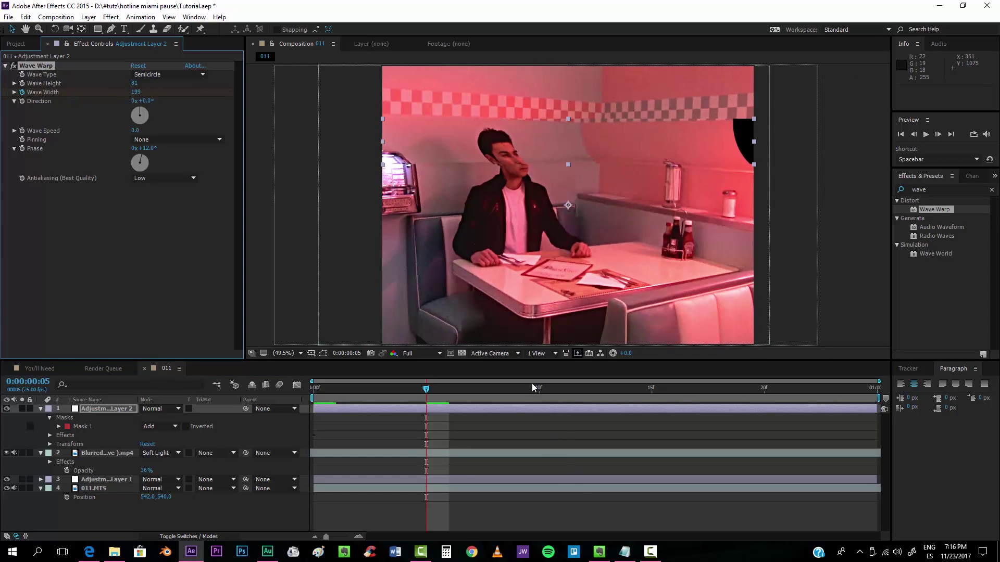
left_click_drag(118, 97, 151, 92)
left_click_drag(48, 120, 57, 117)
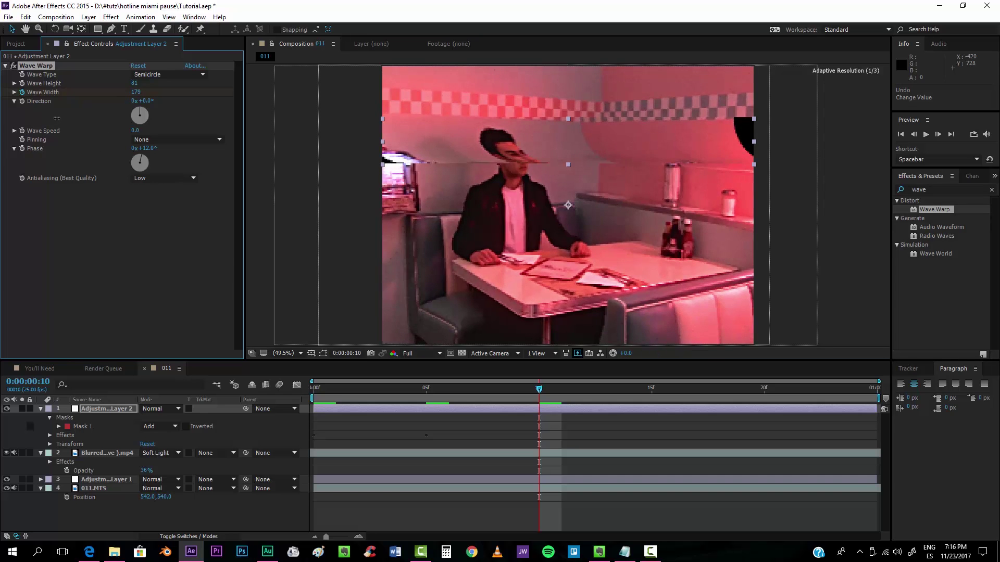
left_click(651, 393)
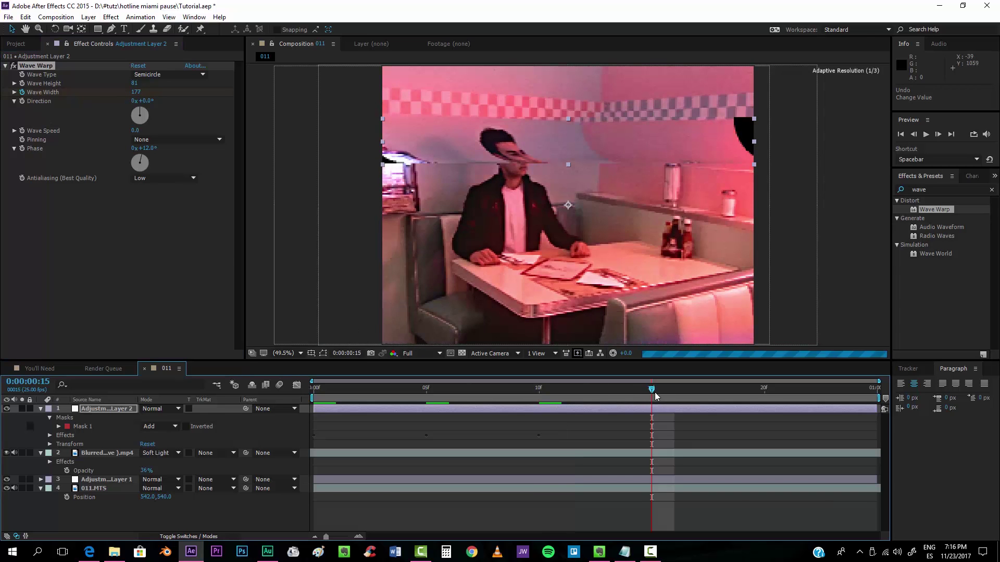
left_click_drag(138, 96, 661, 337)
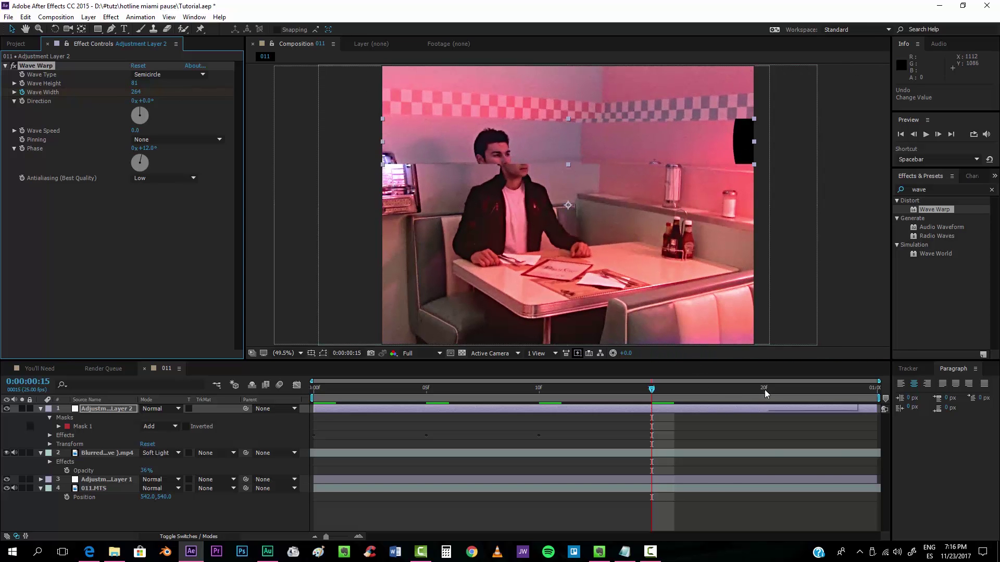
- Copy the first Wave Width keyframe to frame 24 and preview the animation
left_click(854, 389)
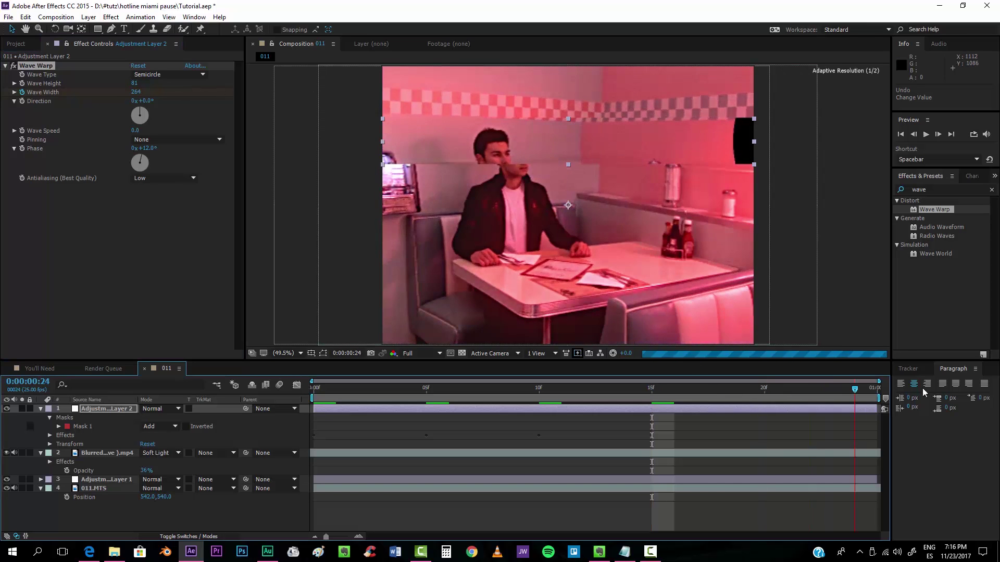
left_click(50, 418)
left_click(50, 427)
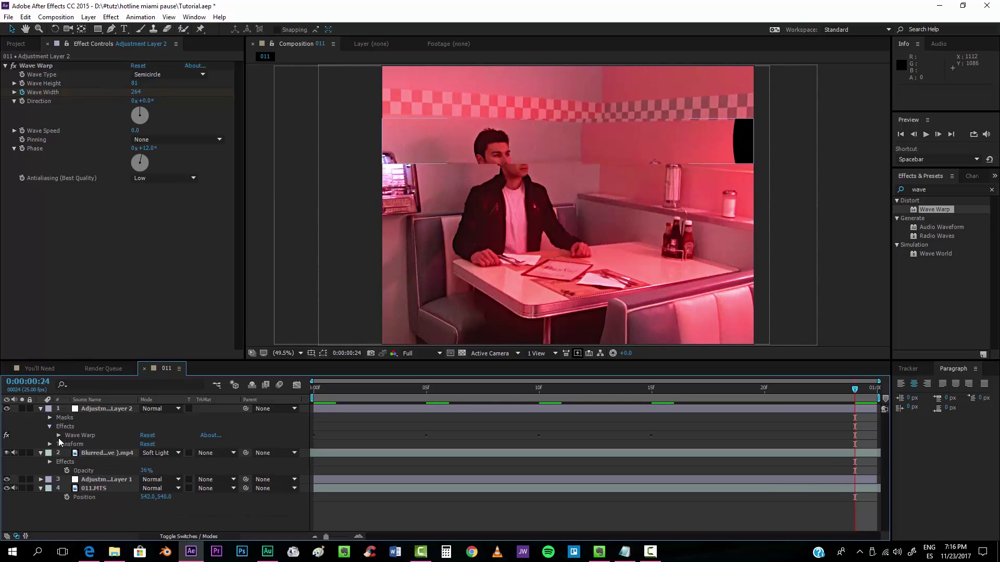
left_click(58, 435)
left_click(314, 462)
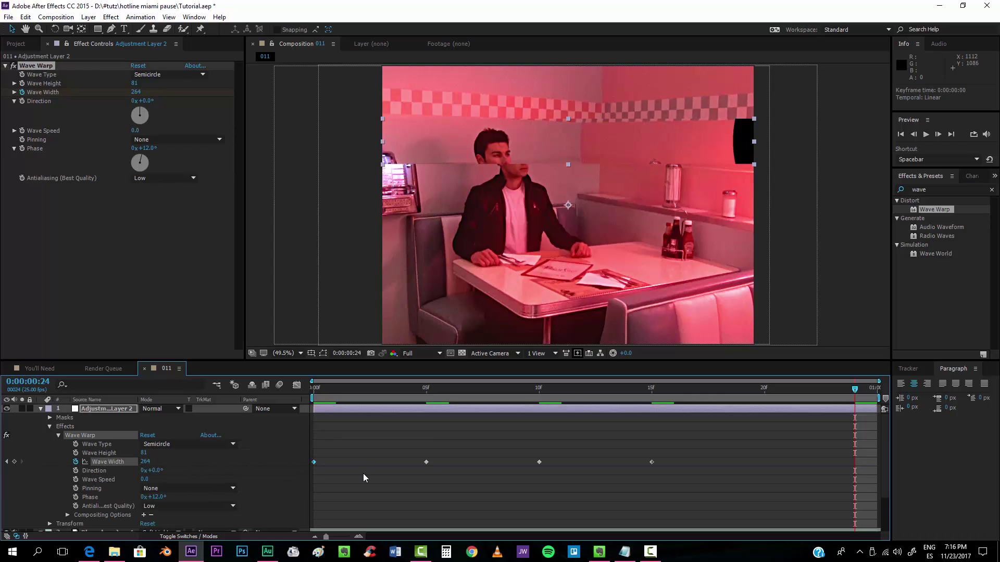
key("ctrl+v")
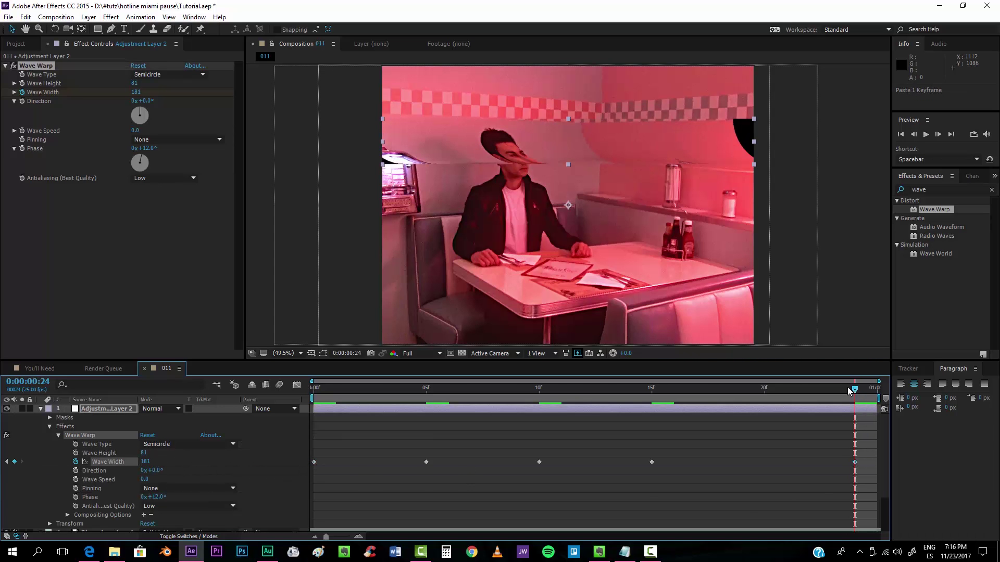
key("space")
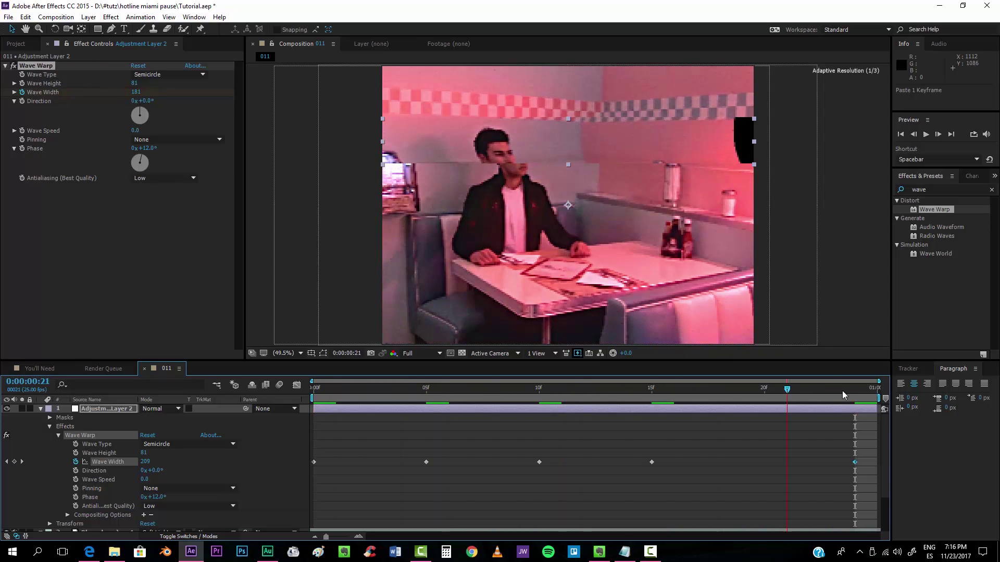
key("space")
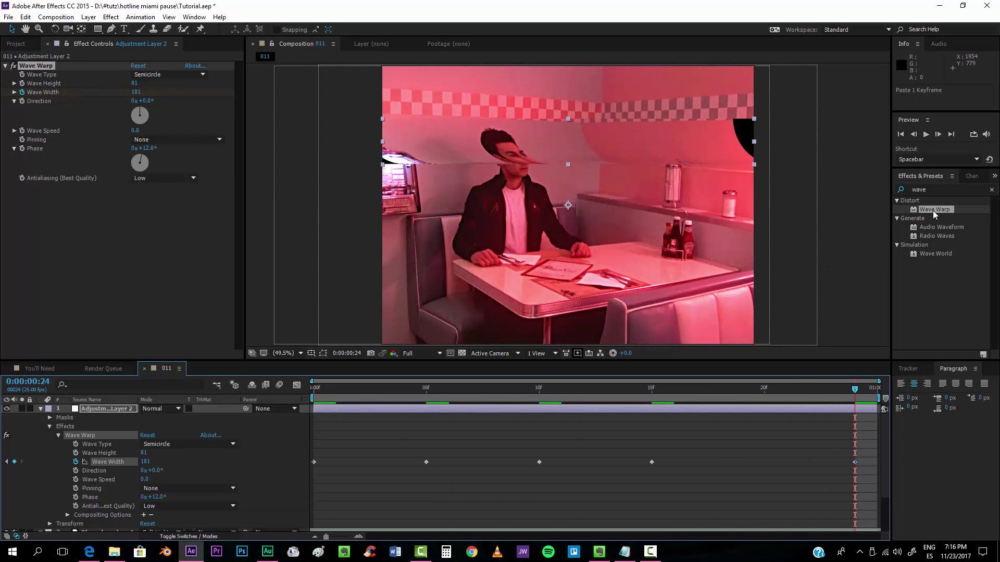
- Add a second Wave Warp to Adjustment Layer 2 with wave type Noise and direction 0°, and preview it
left_click_drag(933, 214, 208, 241)
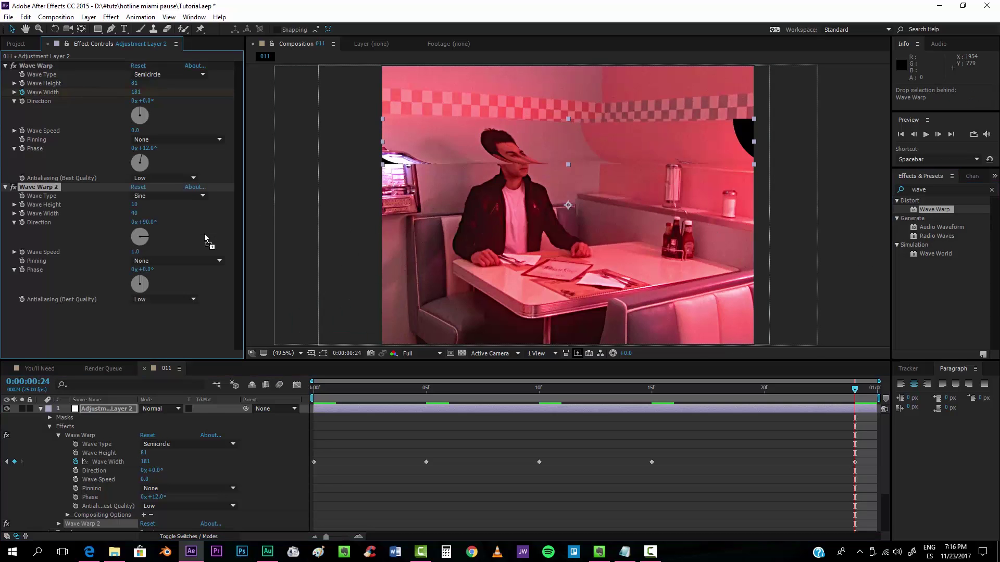
left_click(162, 202)
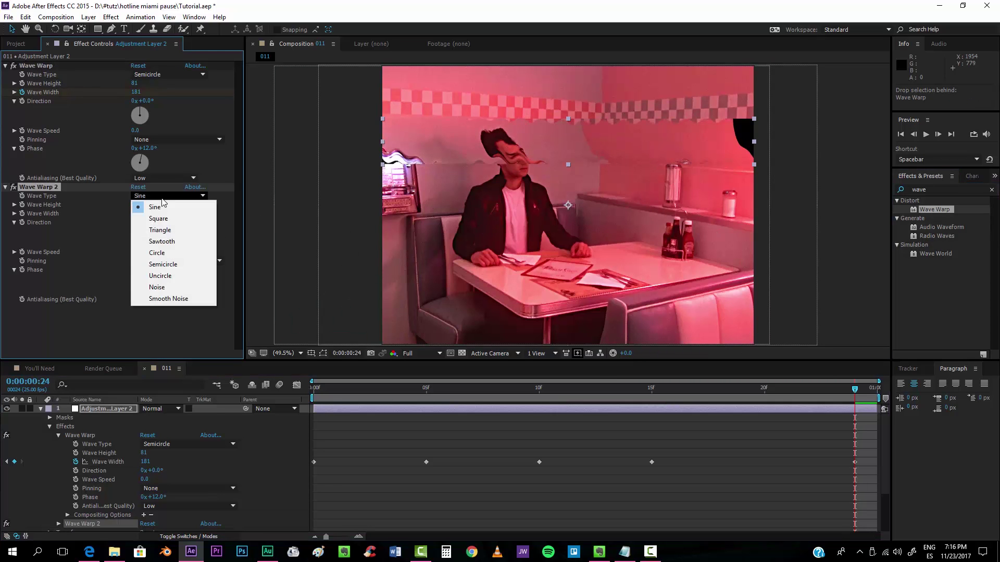
left_click(174, 287)
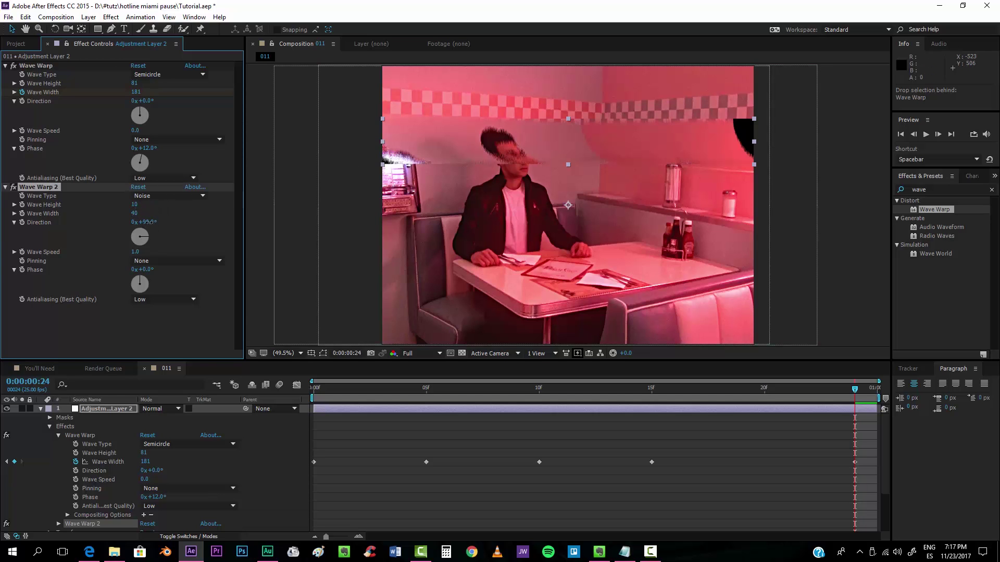
type("0")
key("Return")
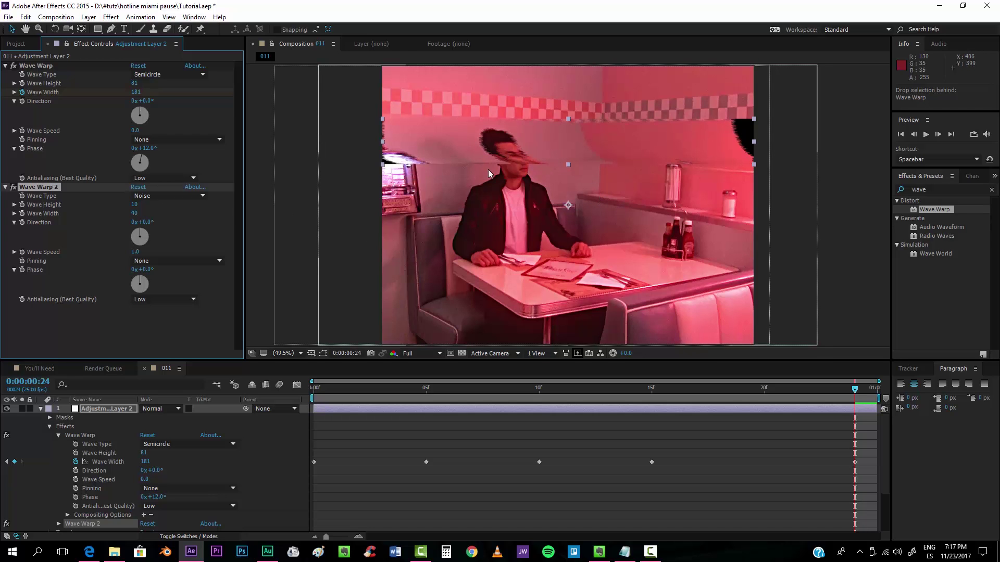
left_click(316, 389)
key("space")
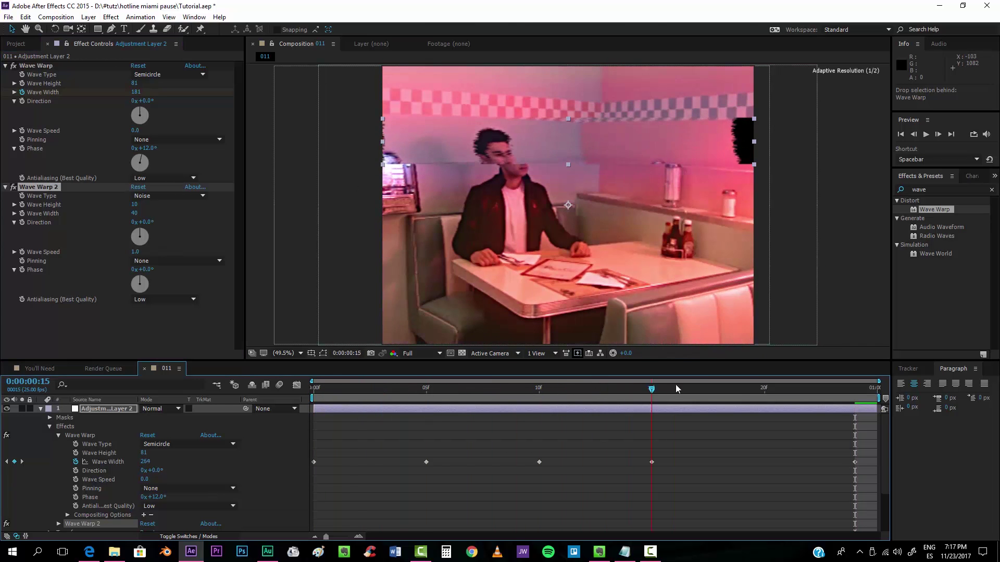
- Feather the mask on Adjustment Layer 2 by 2.5 pixels and check the whole frame along the timeline
scroll(578, 245, "up", 3)
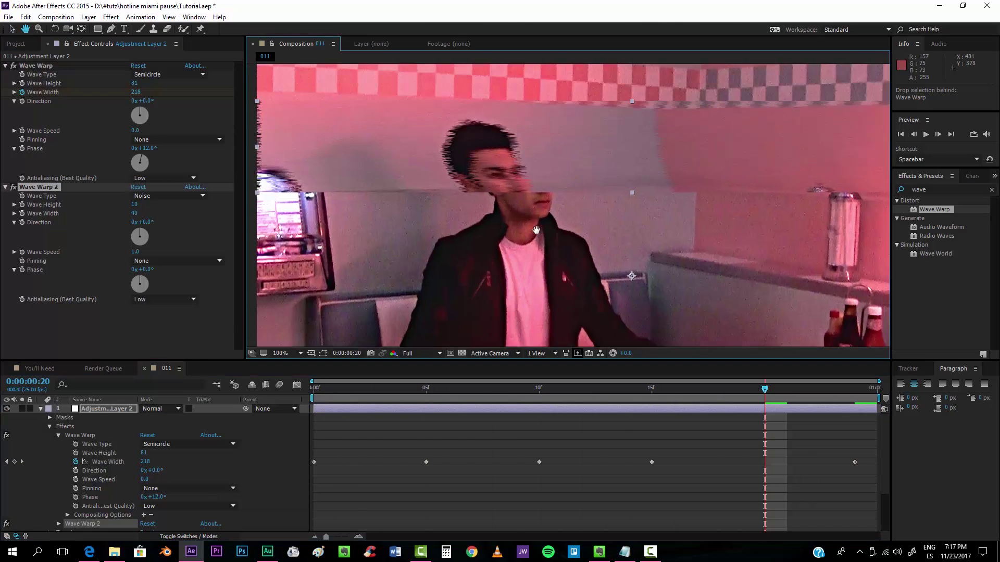
left_click(376, 412)
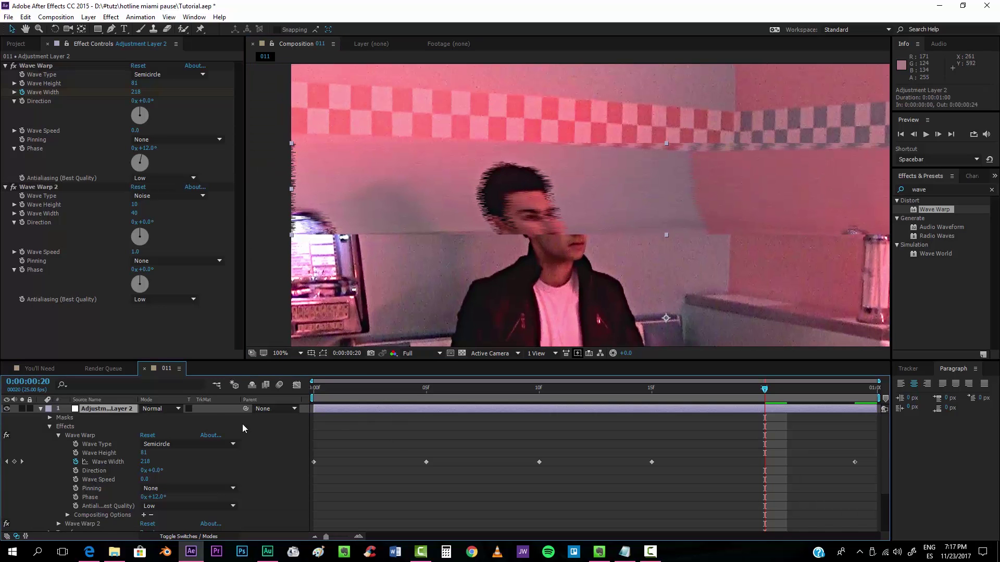
key("f")
left_click_drag(166, 428, 171, 426)
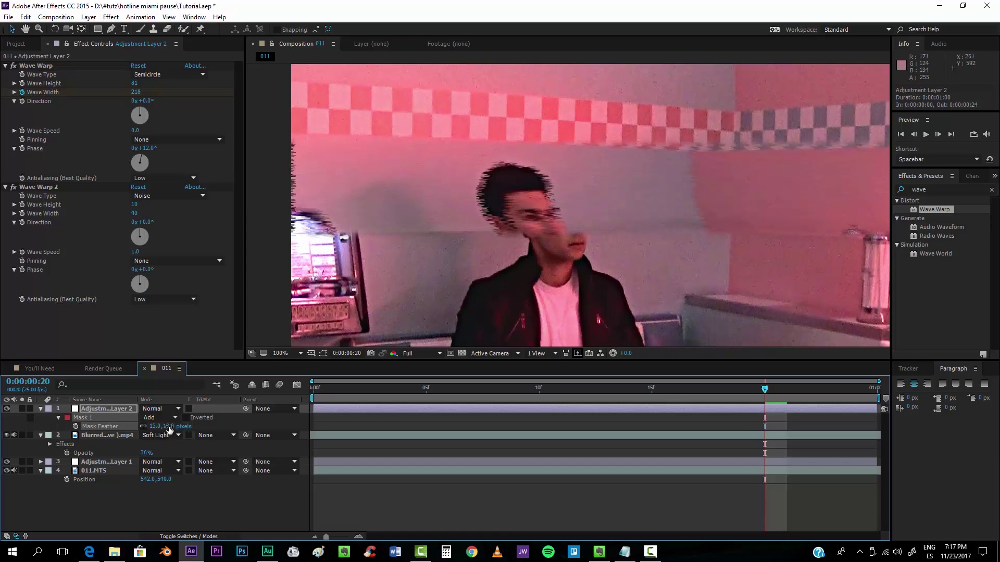
left_click_drag(175, 426, 170, 422)
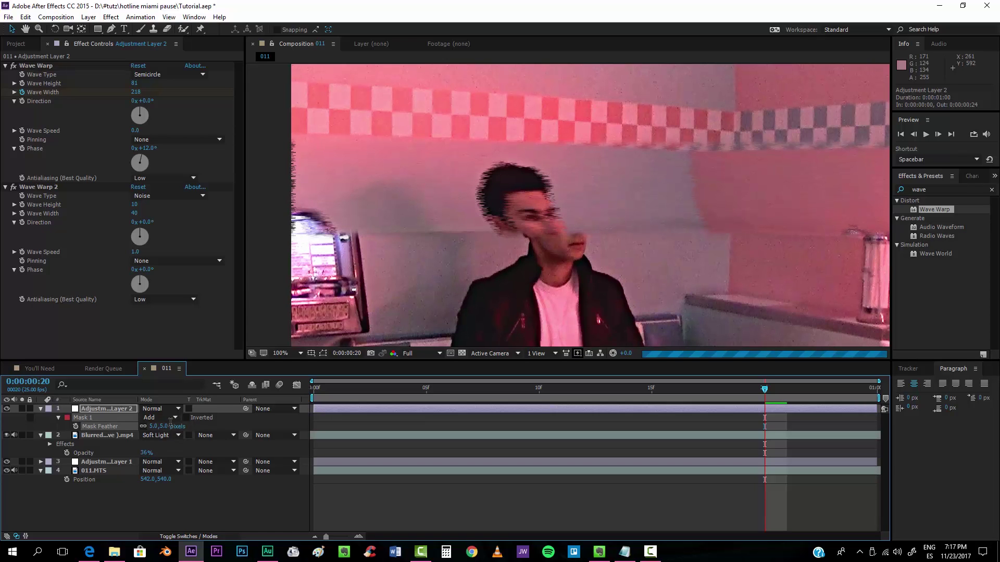
left_click(222, 495)
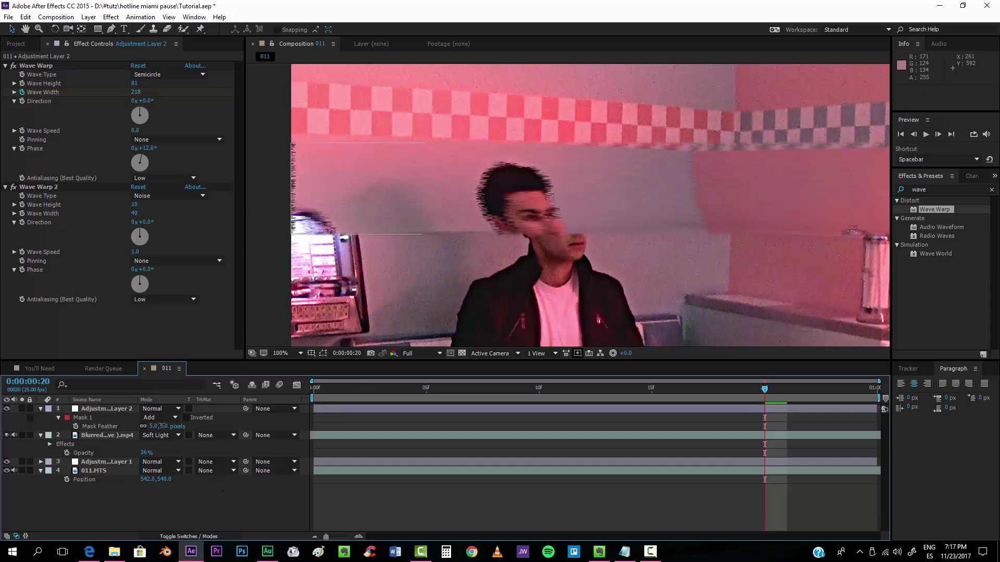
left_click(161, 426)
key("Return")
scroll(442, 249, "down", 2)
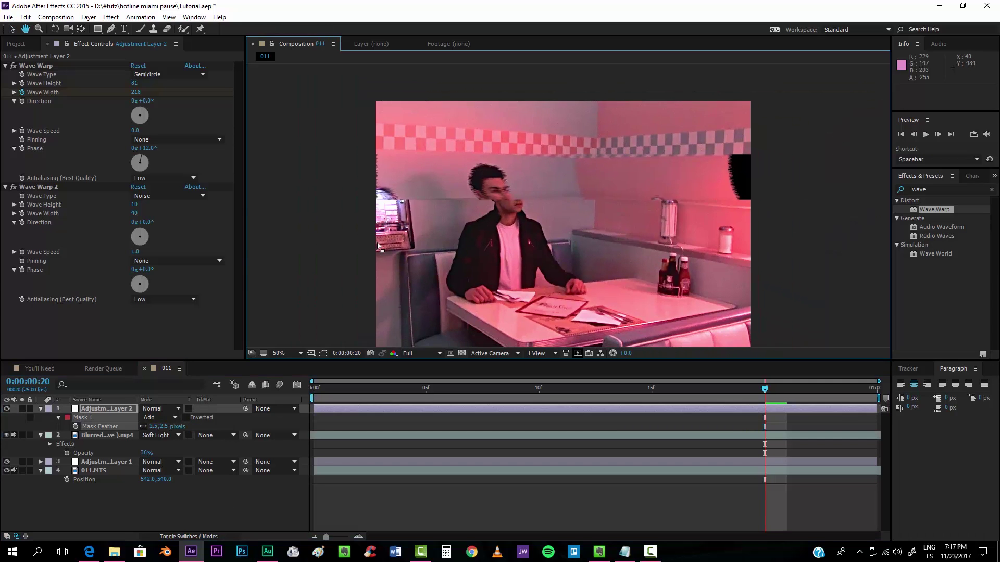
left_click(280, 352)
left_click(310, 167)
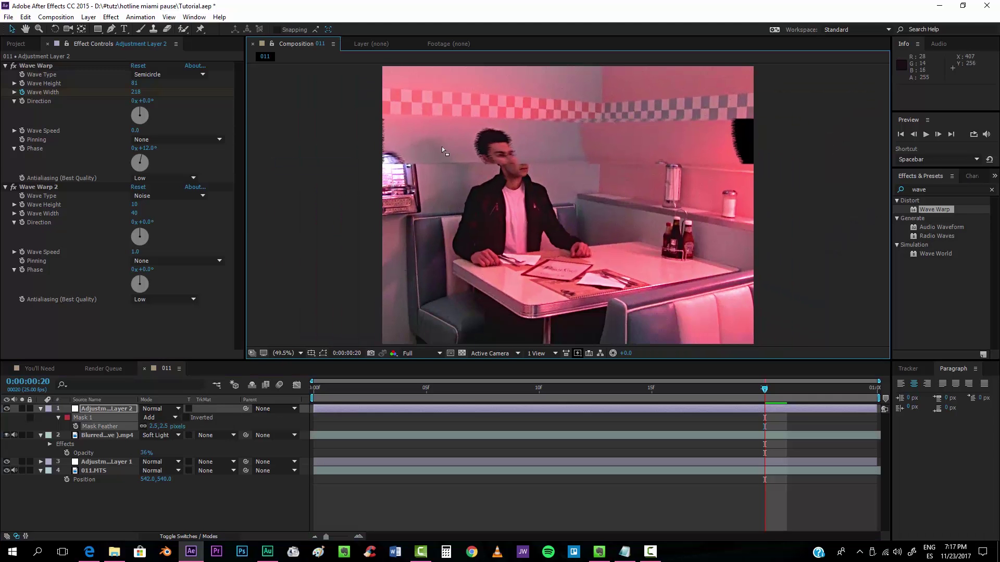
left_click_drag(338, 394, 960, 390)
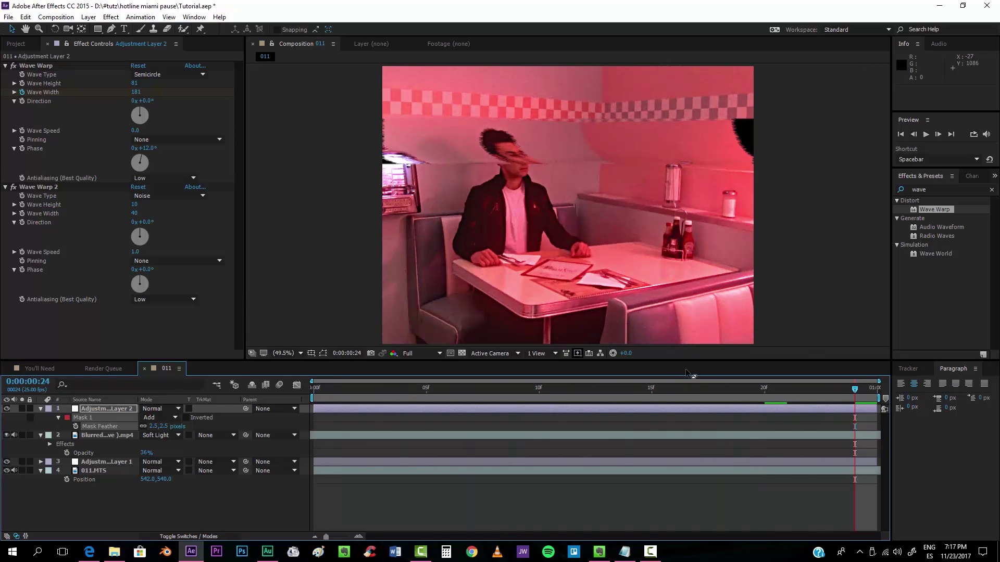
- Create a third adjustment layer and draw a thin full-width mask about 42 px high across the man's hands and the table edge
left_click(88, 16)
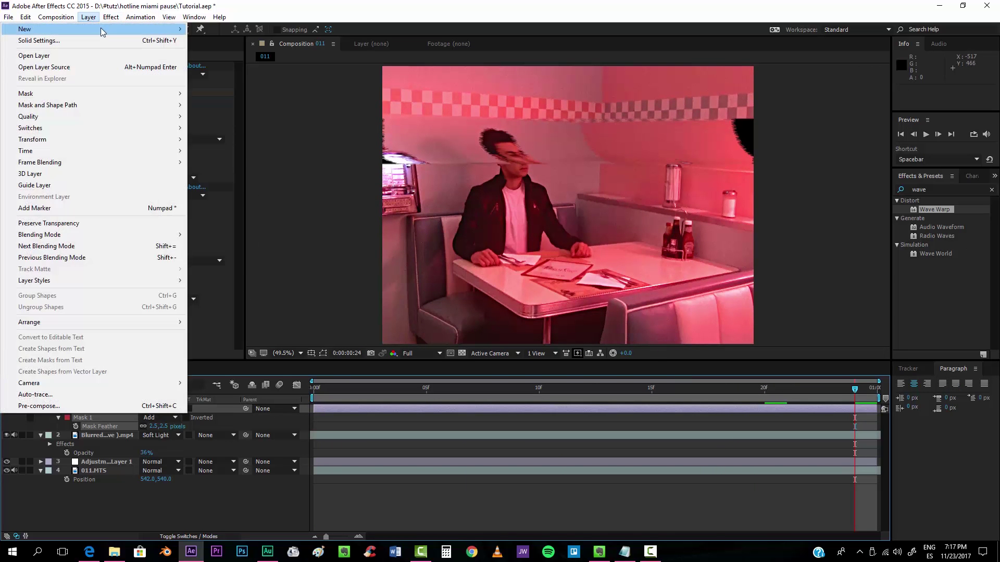
mouse_move(101, 27)
left_click(236, 98)
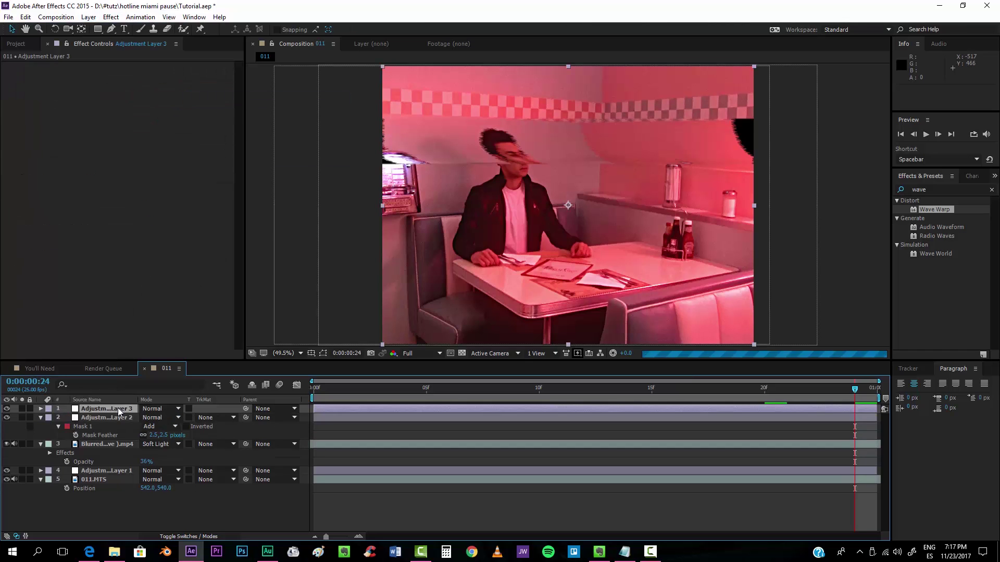
left_click(99, 29)
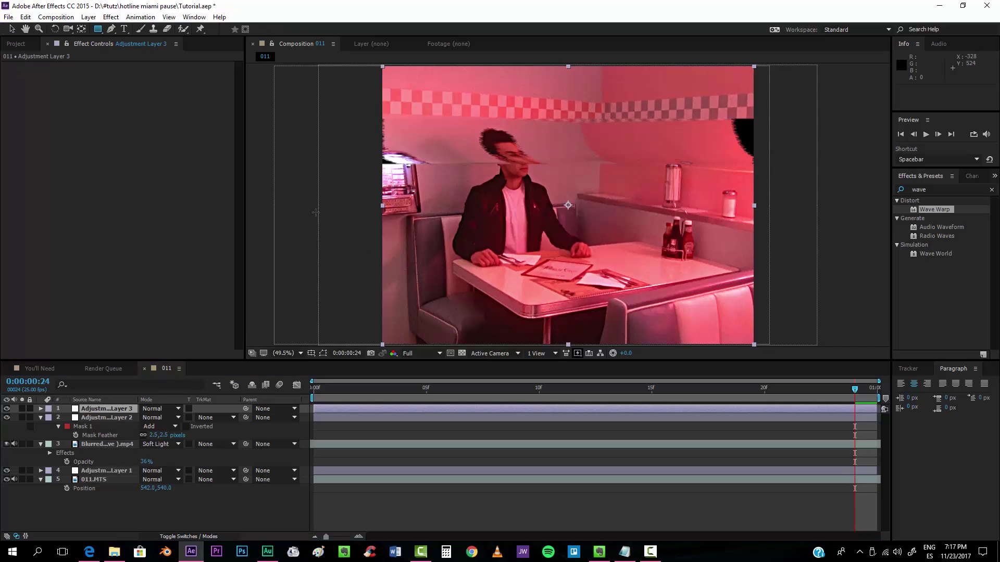
mouse_move(368, 250)
left_mouse_down()
mouse_move(781, 260)
mouse_move(784, 241)
mouse_move(787, 260)
left_mouse_up()
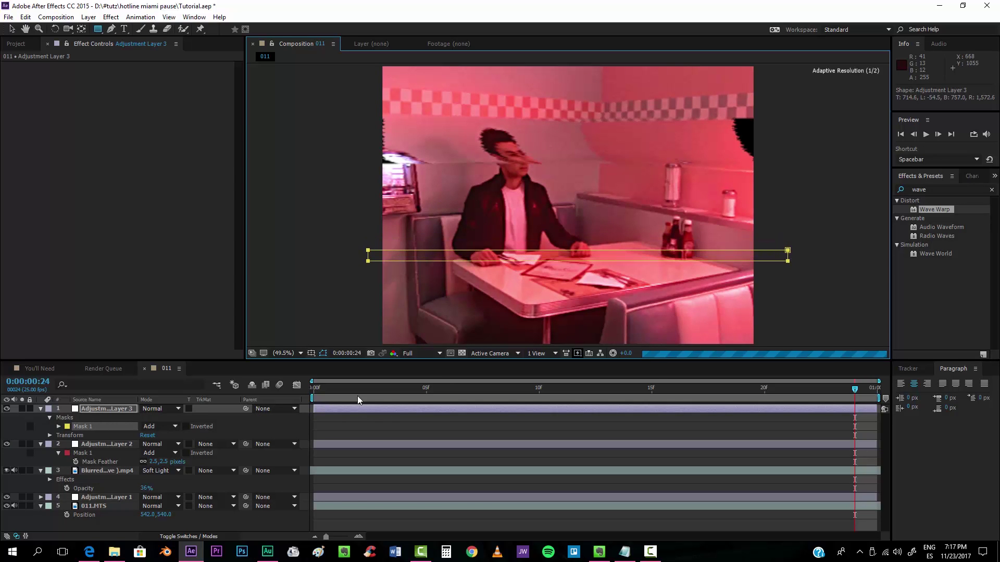
- Copy the Noise Wave Warp from Adjustment Layer 2 onto Adjustment Layer 3 and check the distortion across the hands up close
left_click(105, 444)
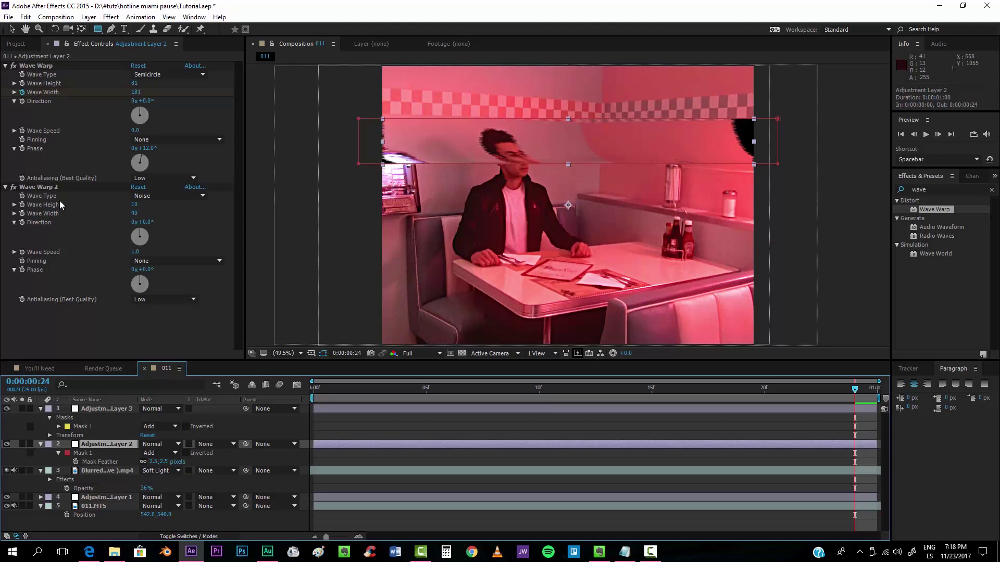
left_click(45, 188)
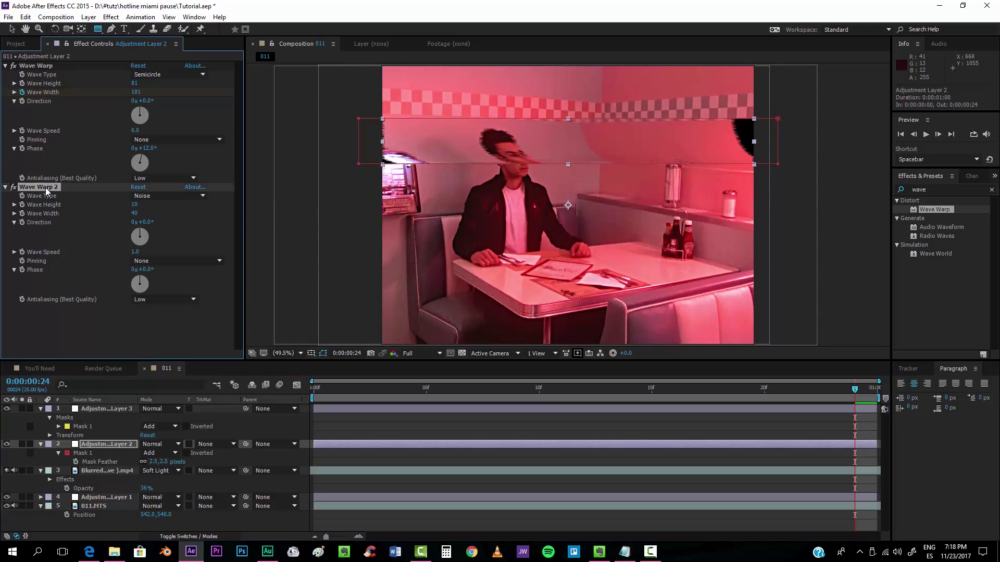
left_click(113, 408)
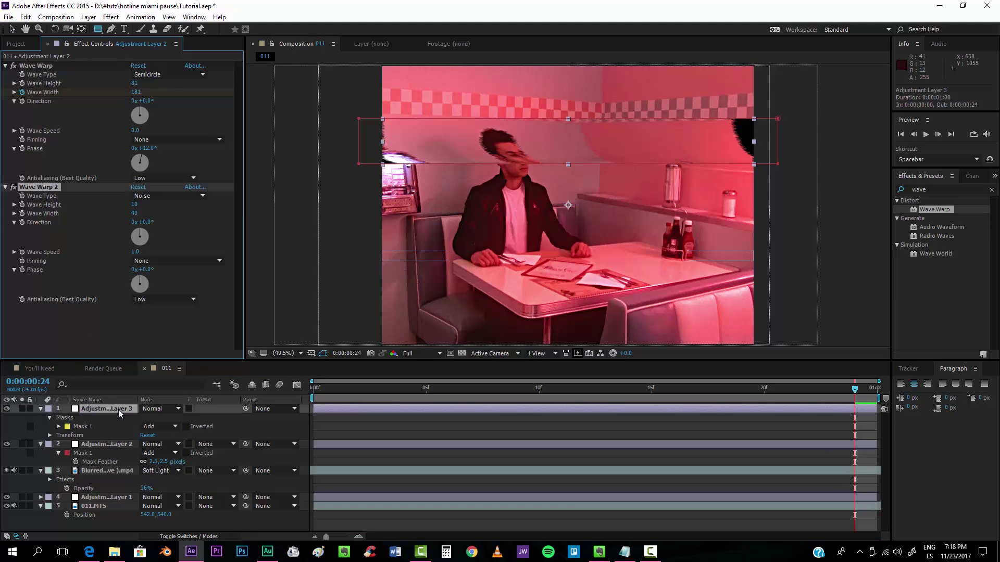
left_click(93, 241)
key("ctrl+v")
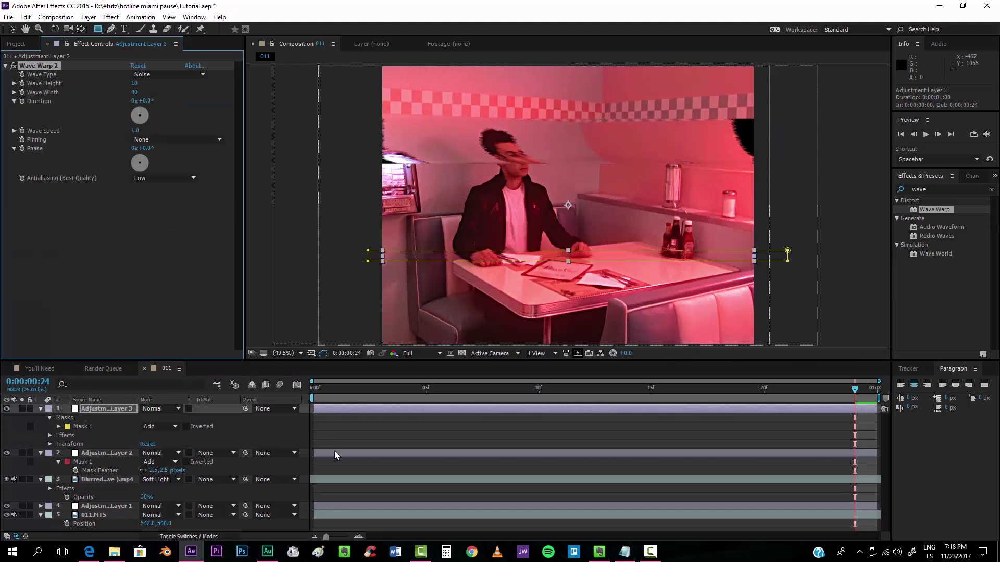
left_click(334, 451)
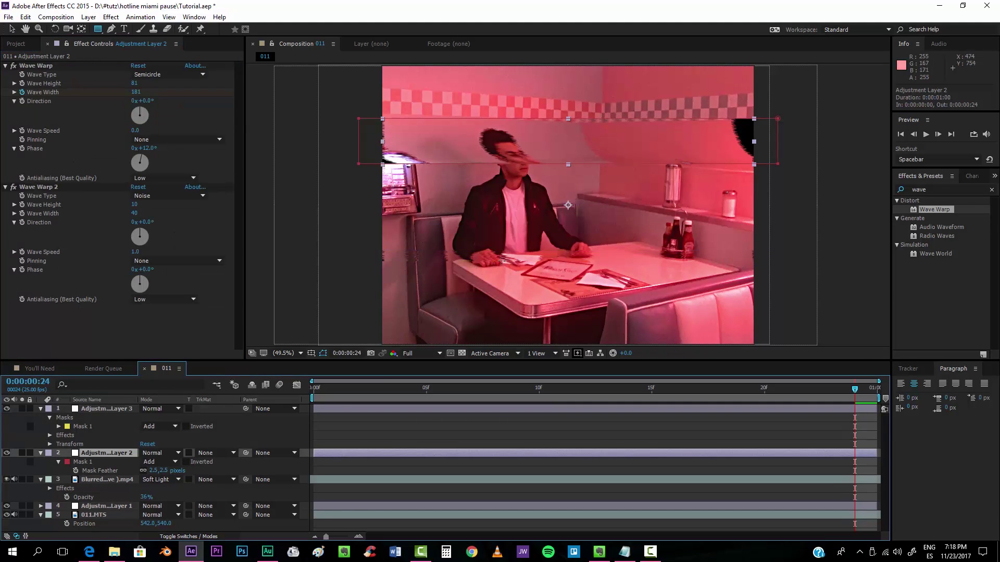
scroll(453, 270, "up", 3)
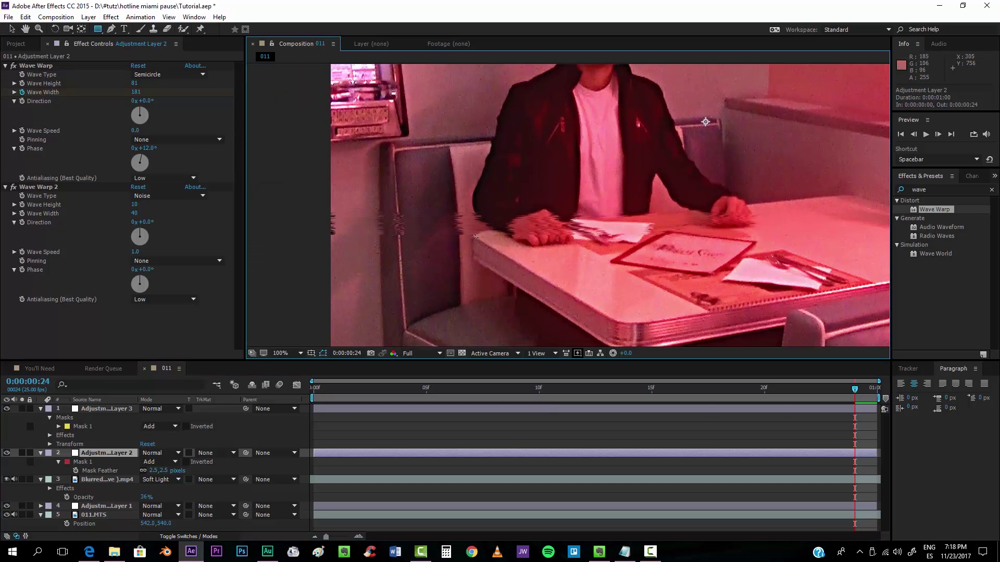
left_click(293, 355)
left_click(296, 166)
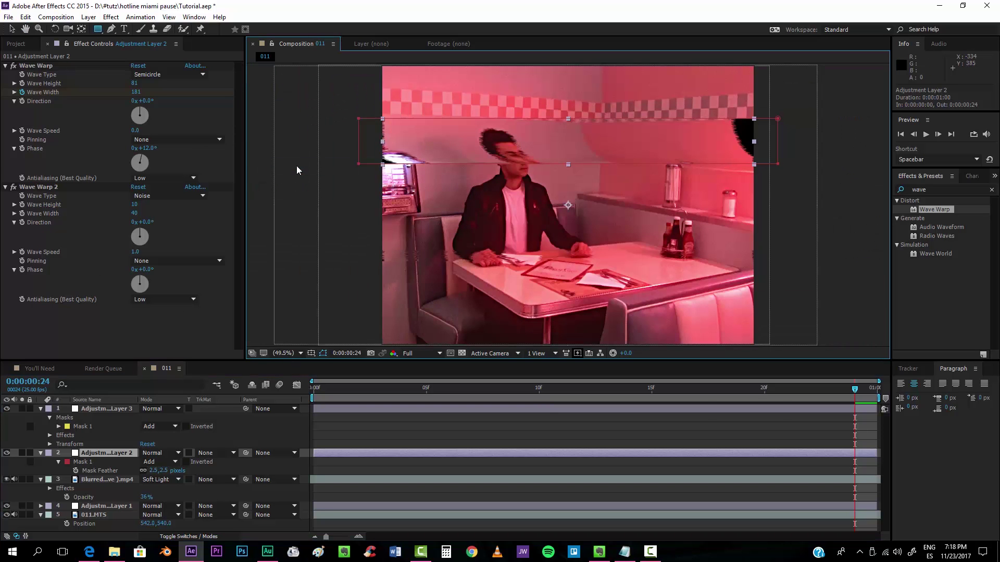
- Import blankTape_0.jpg from the Effects n Stuff > FILTERS > VHS TAPE > BlankTape folder as a JPEG sequence
left_click(18, 43)
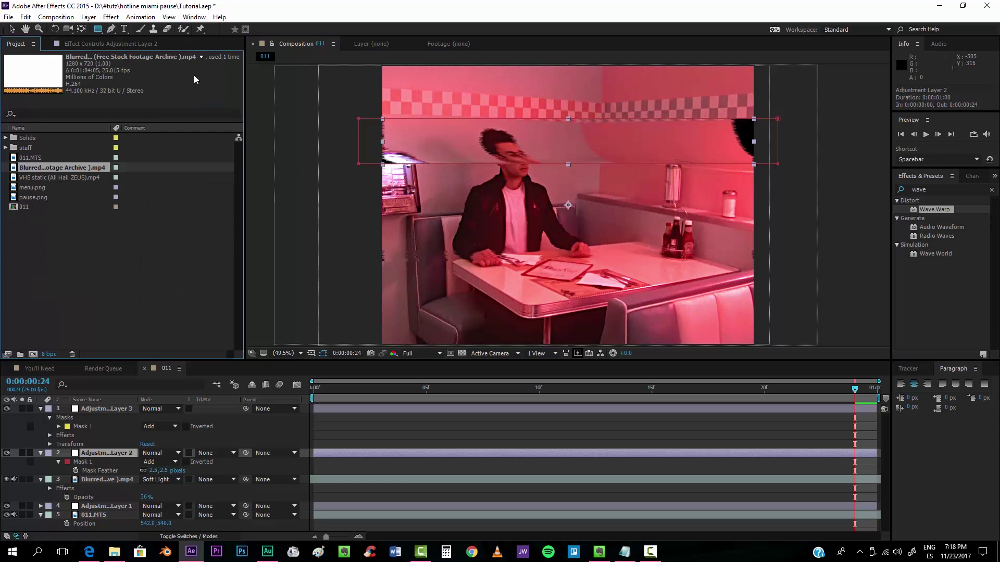
double_click(179, 281)
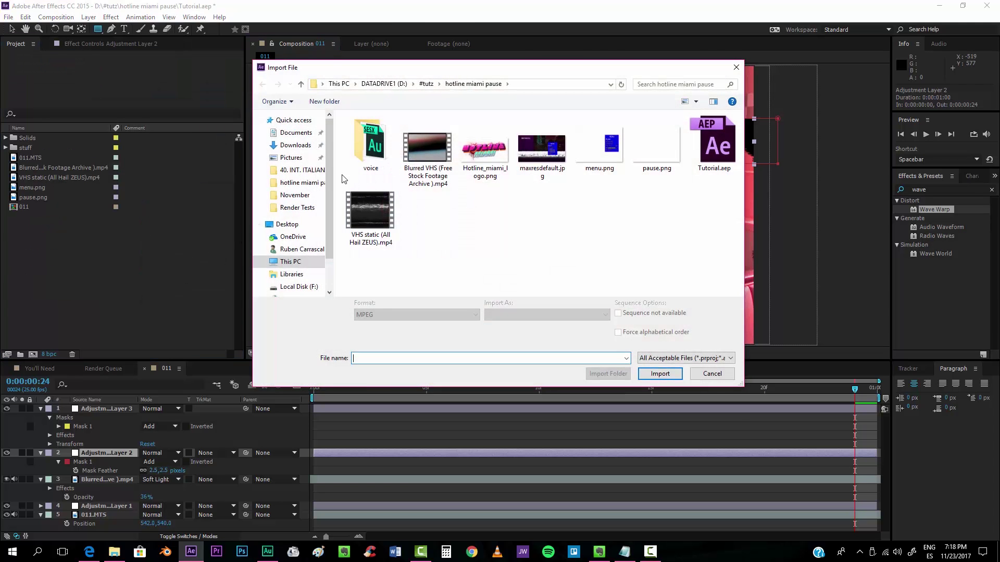
left_click(308, 262)
double_click(521, 204)
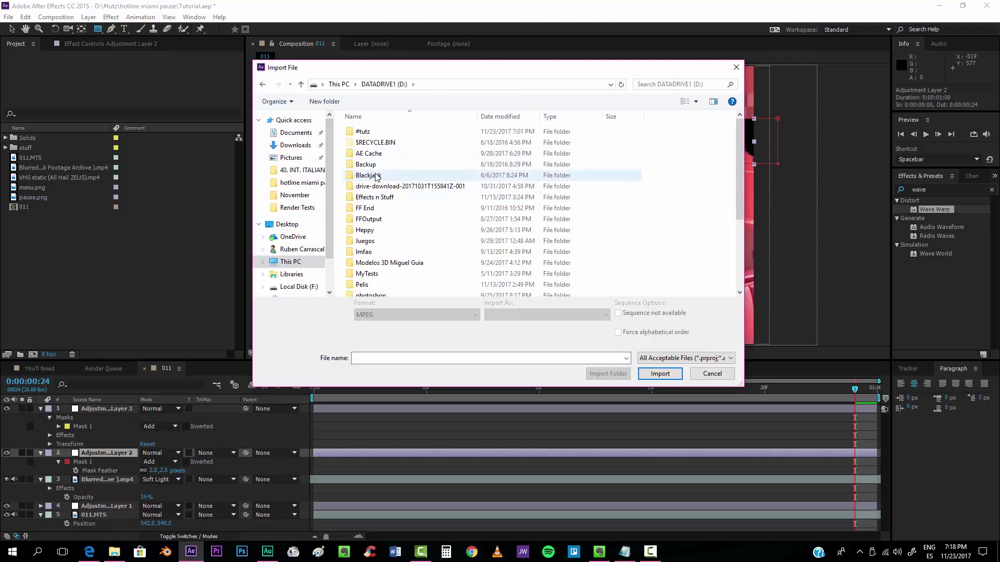
double_click(374, 171)
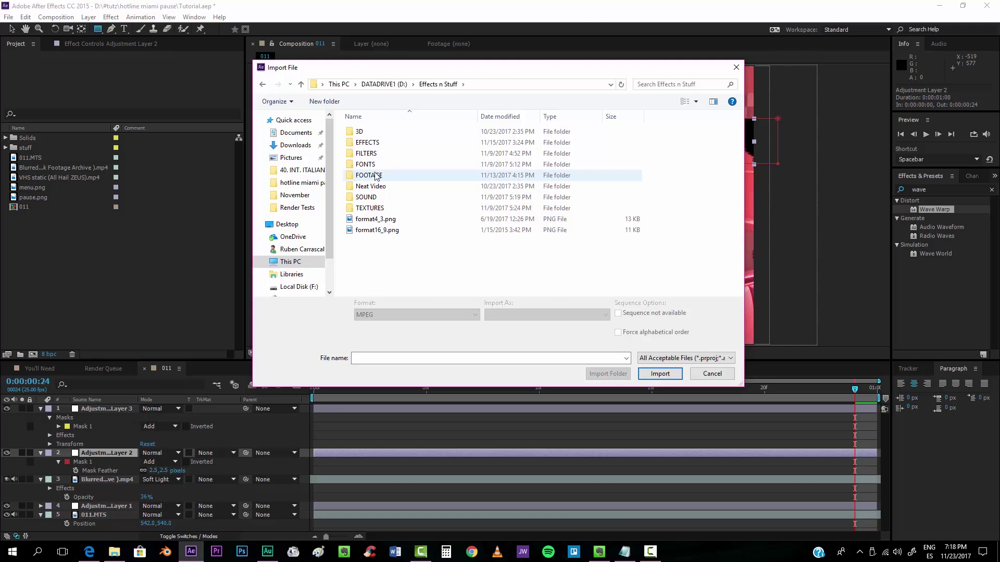
double_click(377, 154)
double_click(378, 153)
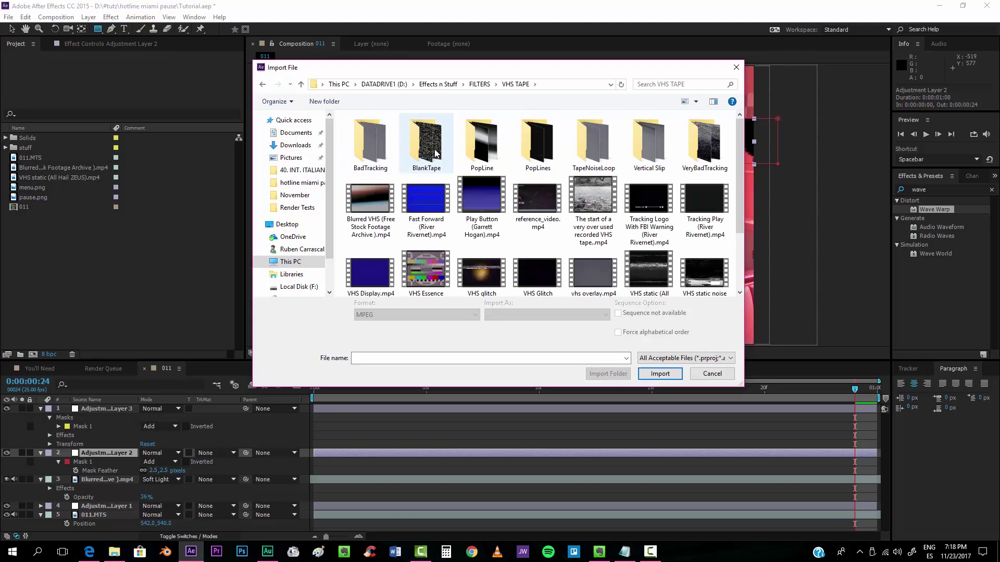
double_click(426, 152)
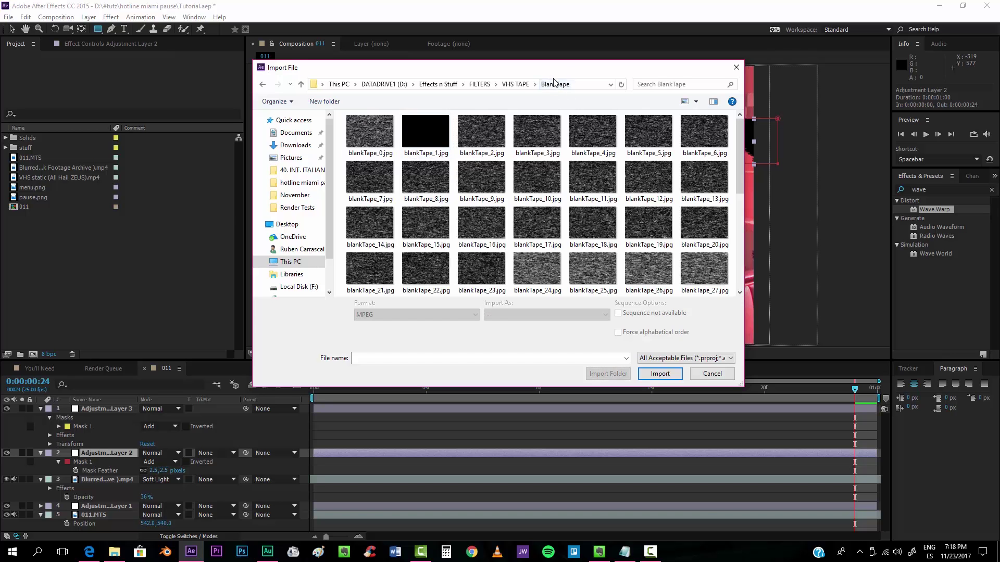
left_click(367, 131)
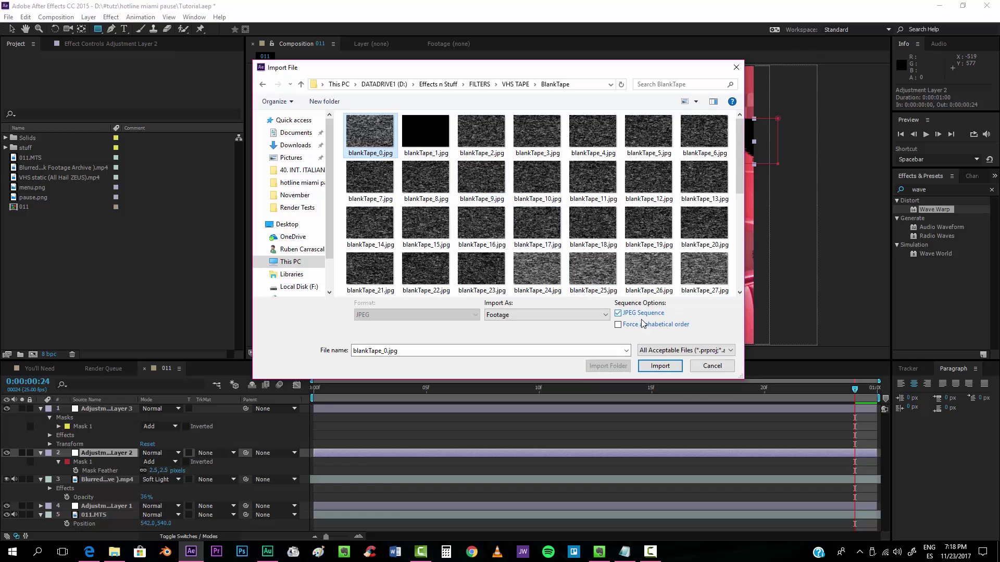
left_click(660, 366)
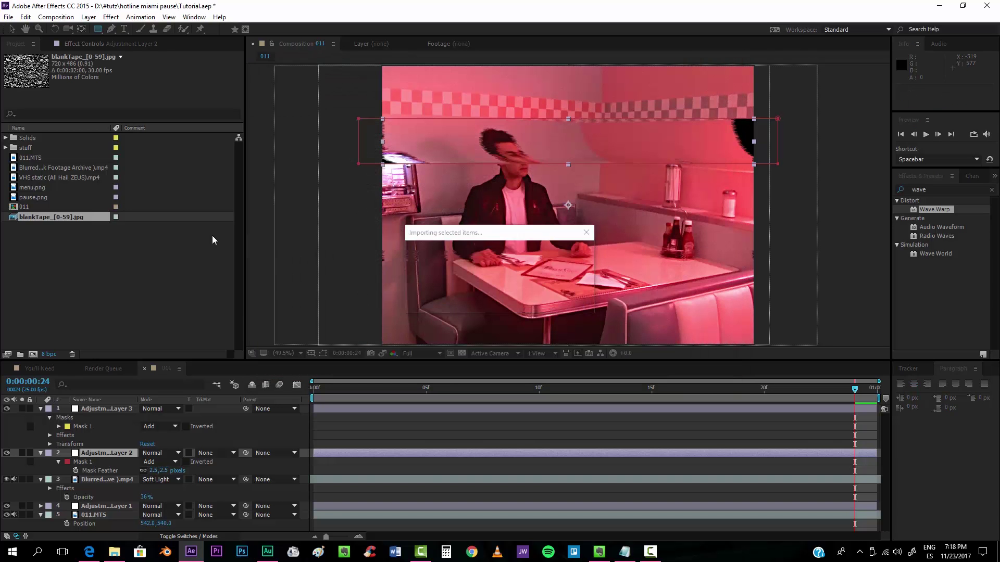
- Place the blankTape sequence as the topmost layer of composition 011 and collapse the properties of Adjustment Layers 3 and 2
left_click_drag(17, 161, 90, 407)
left_click(41, 418)
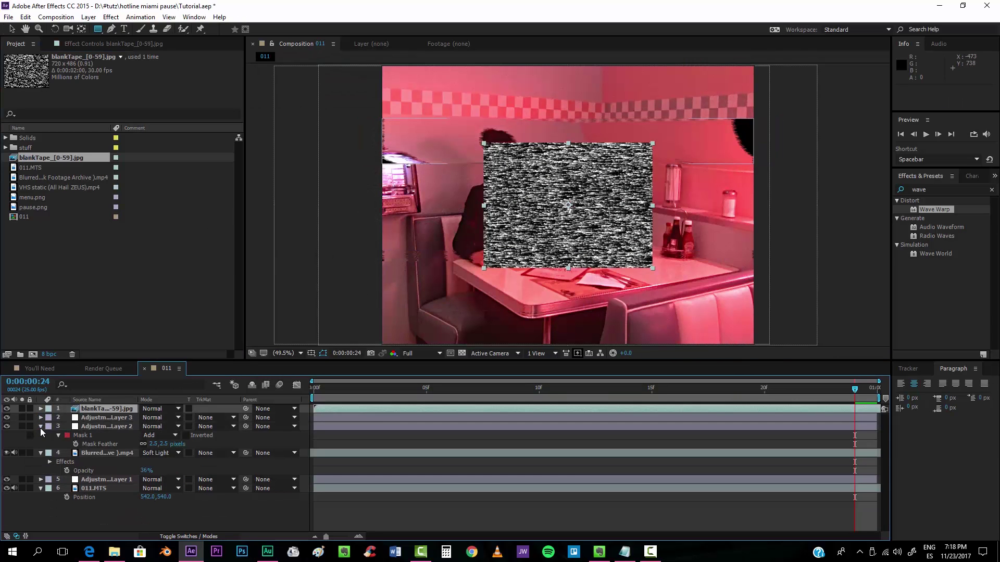
left_click(40, 427)
left_click(41, 435)
- Unlink the blankTape layer's scale proportions and stretch it to 225% wide by 106% high
key("s")
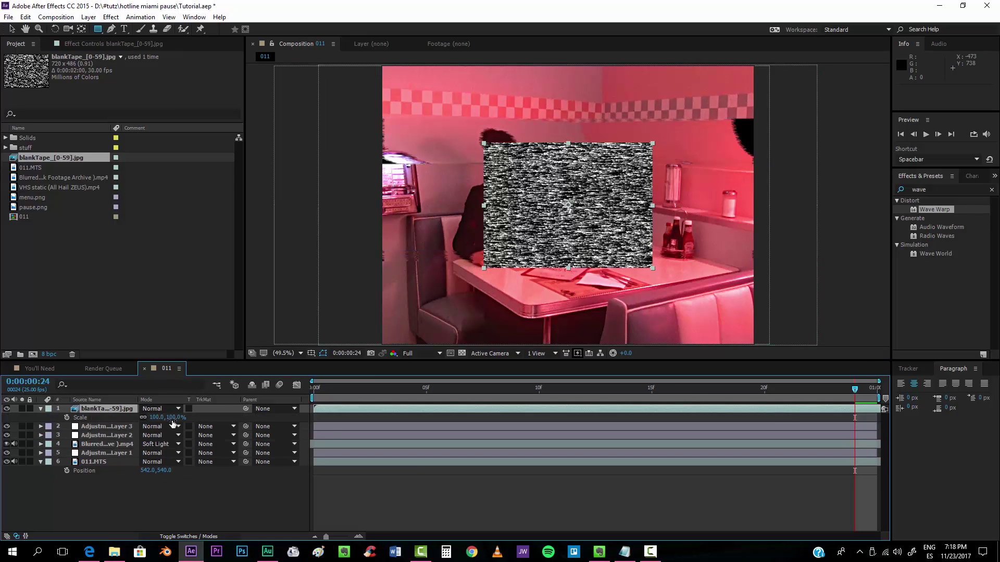
left_click(143, 417)
left_click_drag(175, 417, 225, 418)
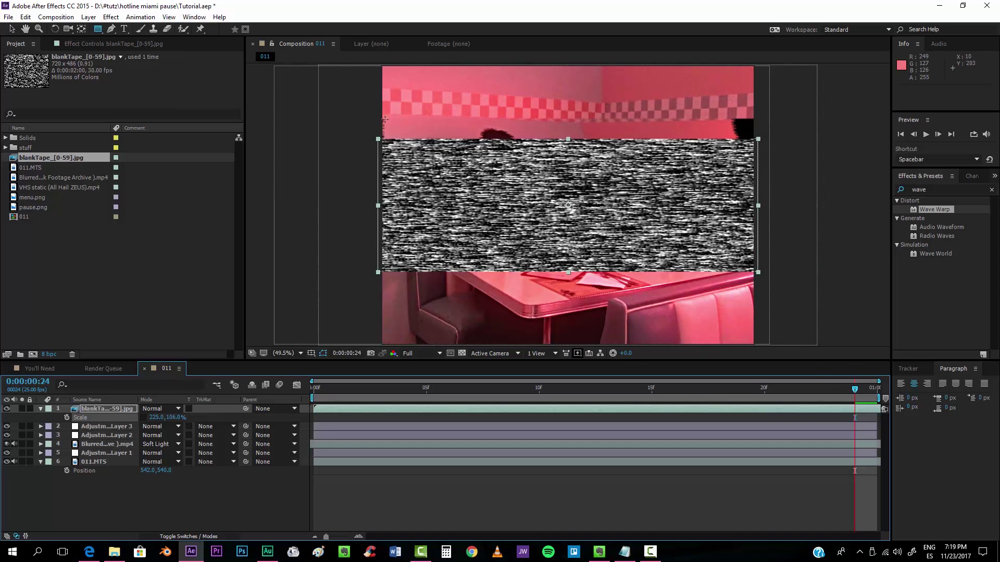
- Shift the blankTape layer straight up by about 65 px and stretch its scale to 629% wide by 129% high
key("v")
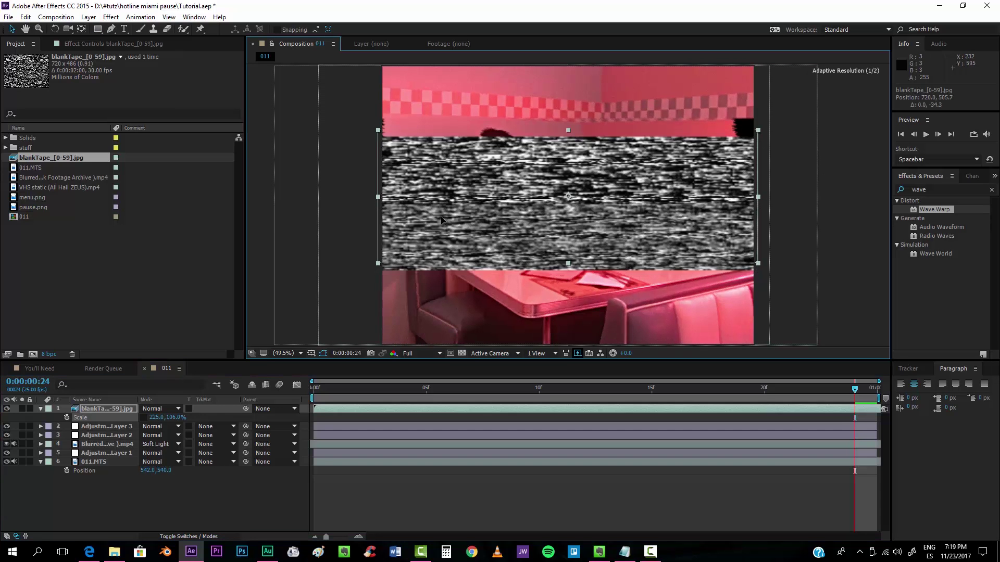
left_click_drag(402, 265, 293, 221)
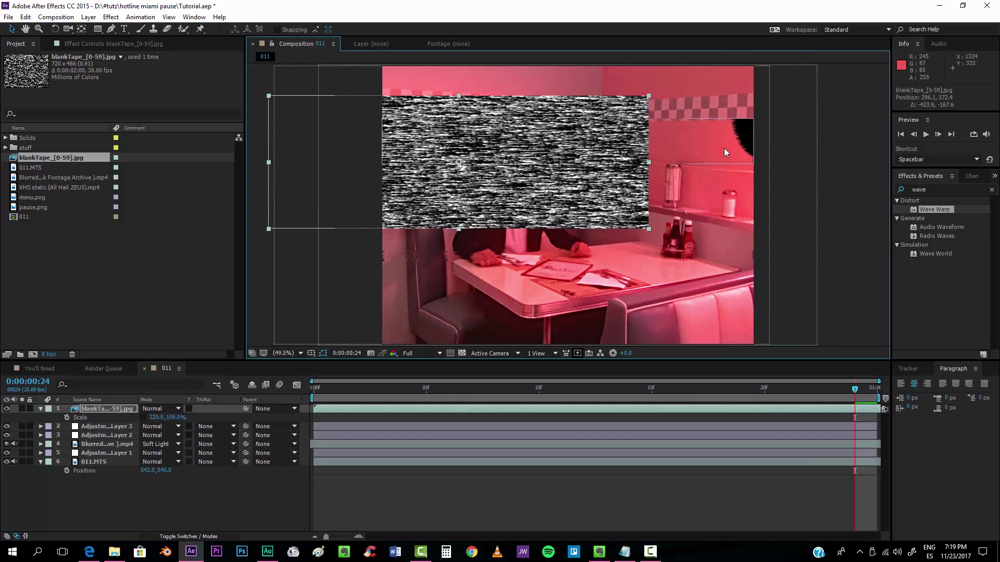
key("ctrl+z")
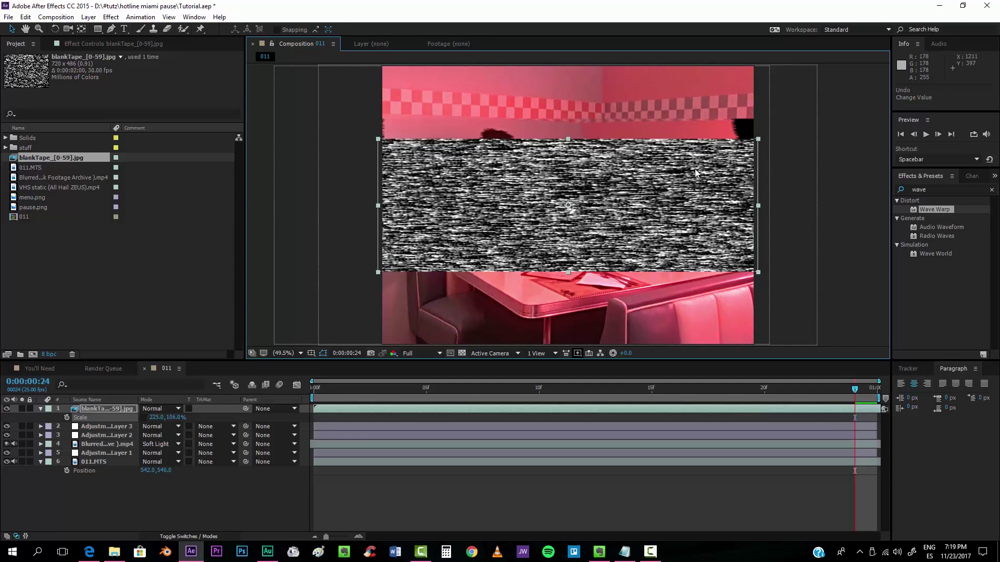
left_click_drag(695, 169, 695, 154)
left_click_drag(184, 413, 292, 417)
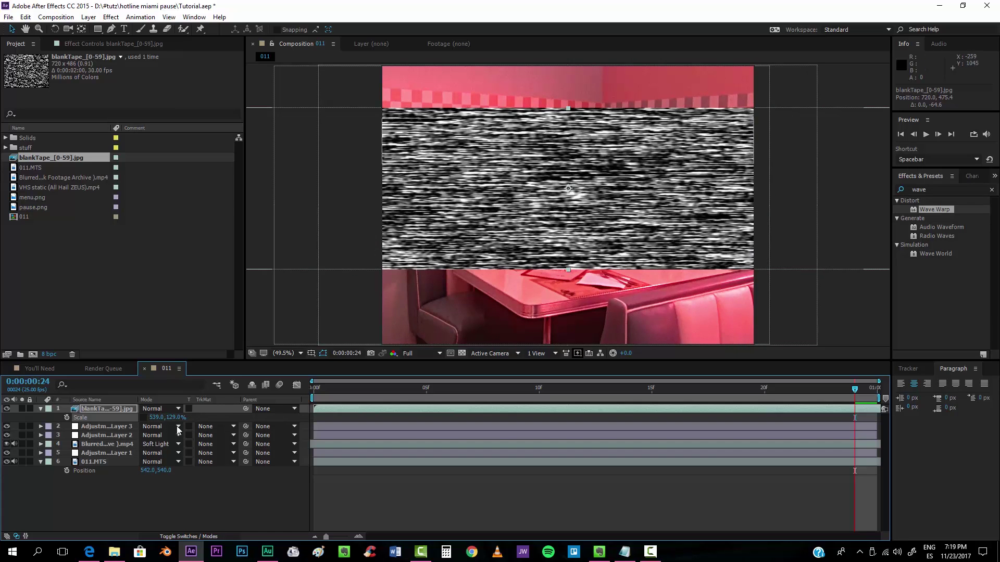
left_click_drag(156, 417, 204, 418)
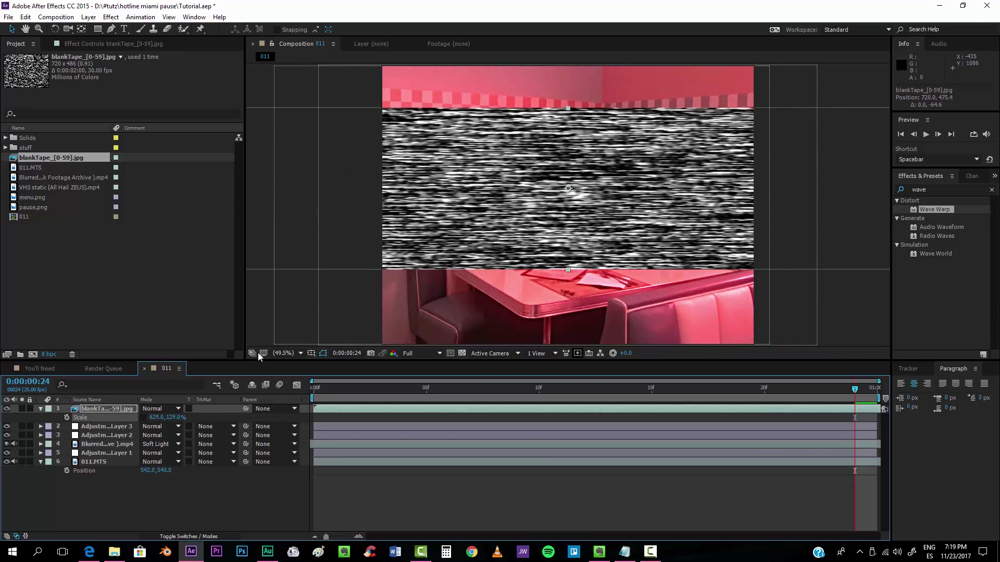
- Hide the blankTape layer, draw full-width rectangular masks over the head-height and hand-level distortion bands, and make the layer visible again
left_click(6, 409)
left_click(99, 29)
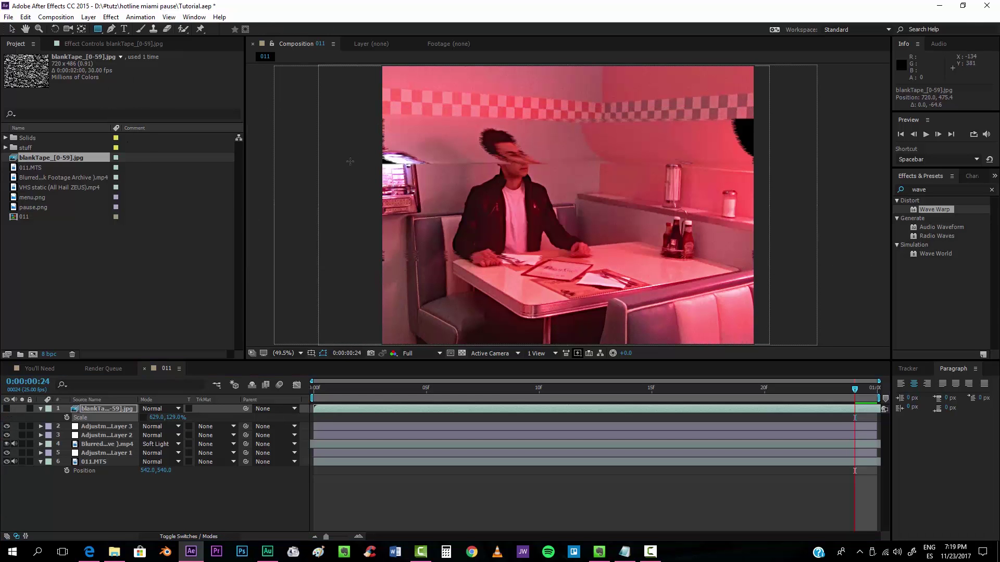
left_click_drag(372, 118, 766, 165)
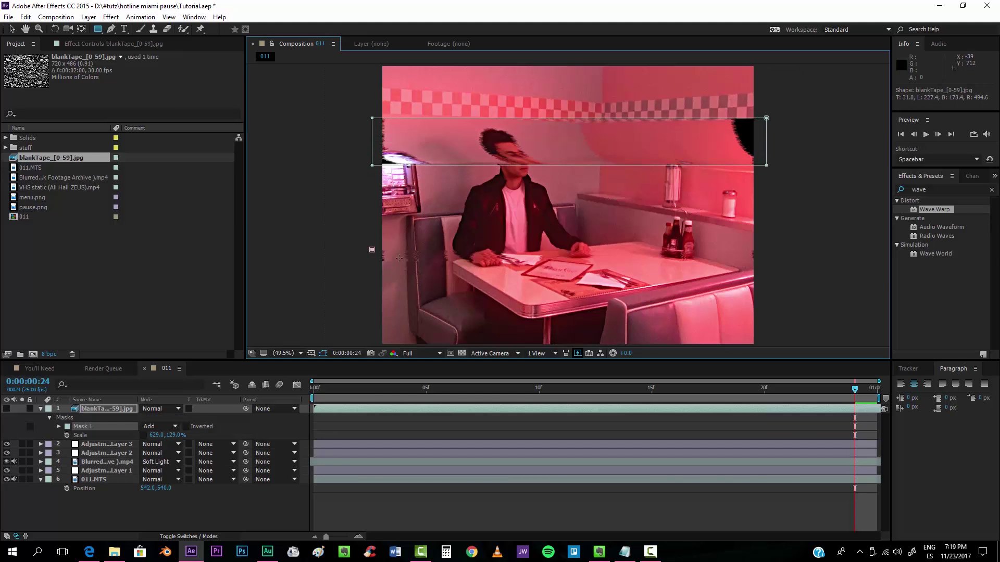
left_click_drag(399, 257, 768, 260)
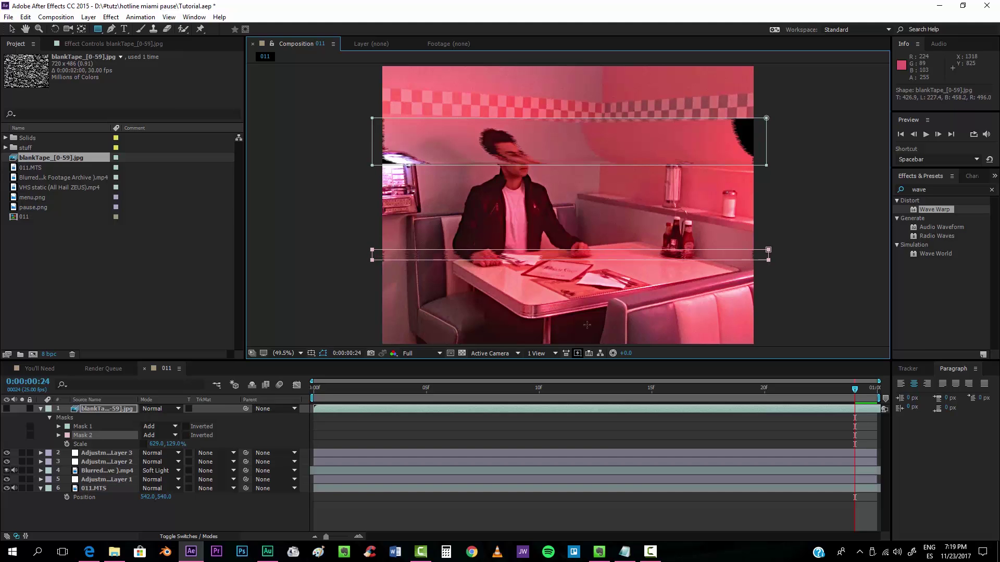
left_click(7, 408)
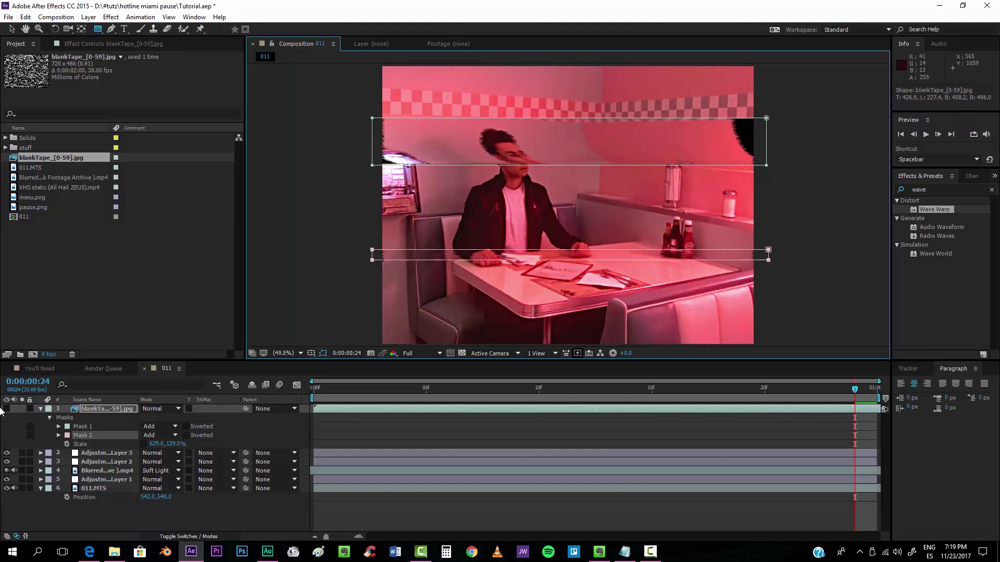
left_click(243, 516)
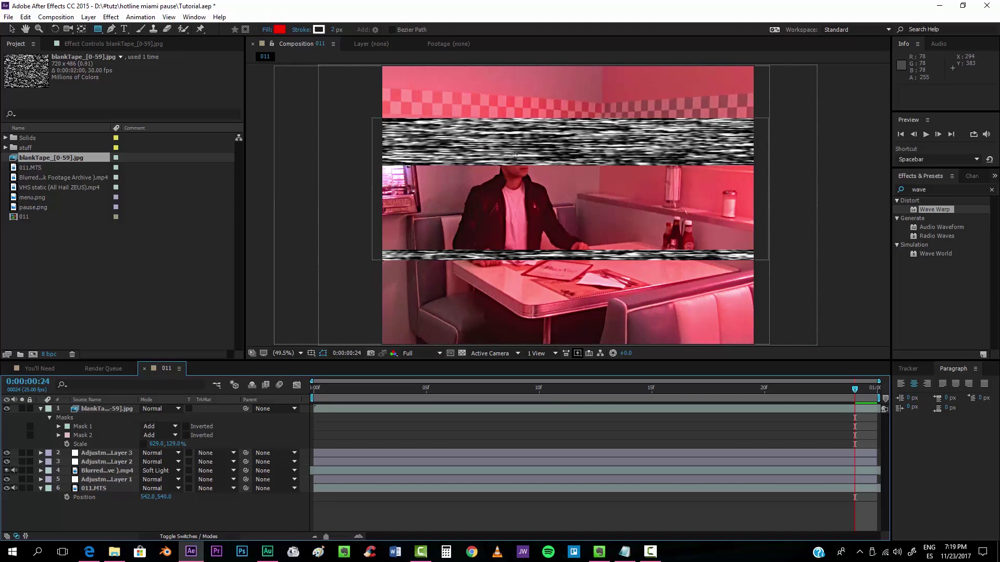
- Feather both masks on the blankTape layer by 2 pixels
left_click(101, 408)
key("f")
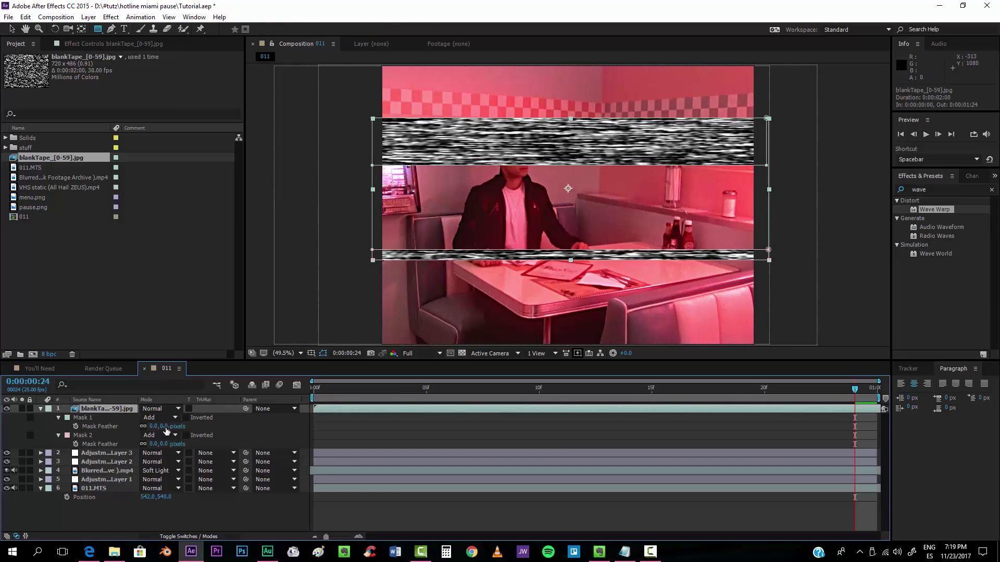
left_click_drag(166, 426, 172, 443)
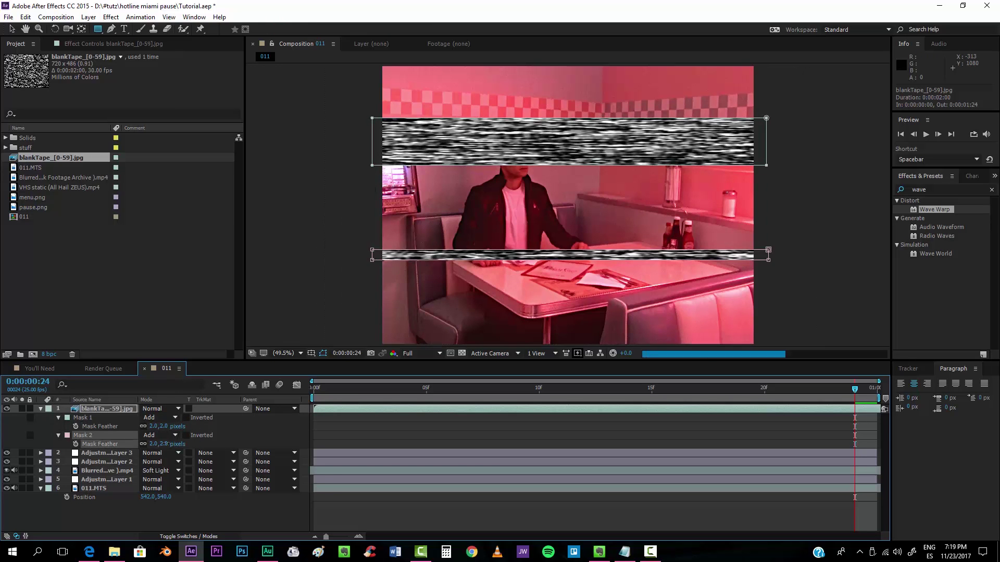
left_click(227, 510)
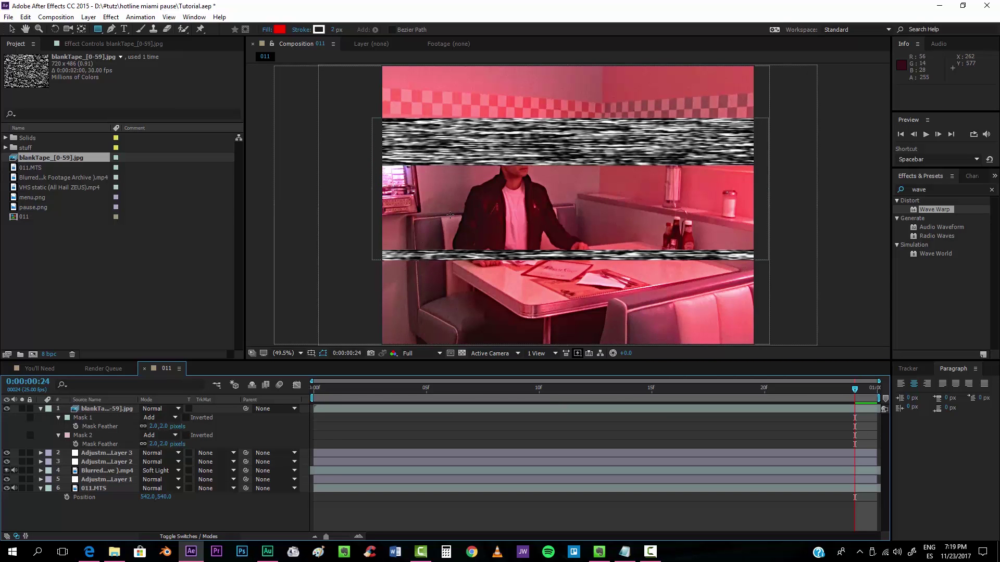
- Set the blankTape layer's blending mode to Soft Light and scrub to frame 9 to check the static bands
left_click(167, 411)
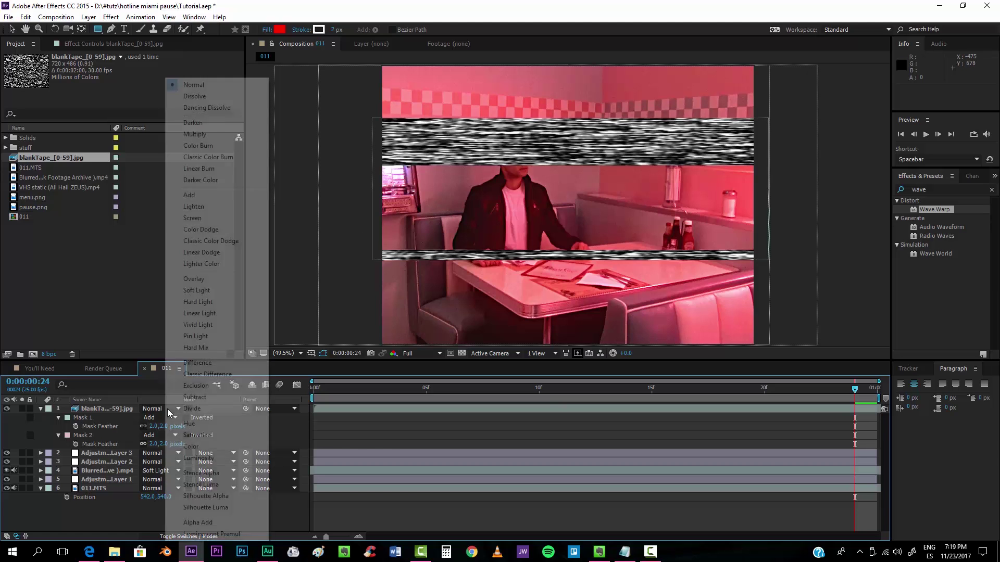
left_click(214, 295)
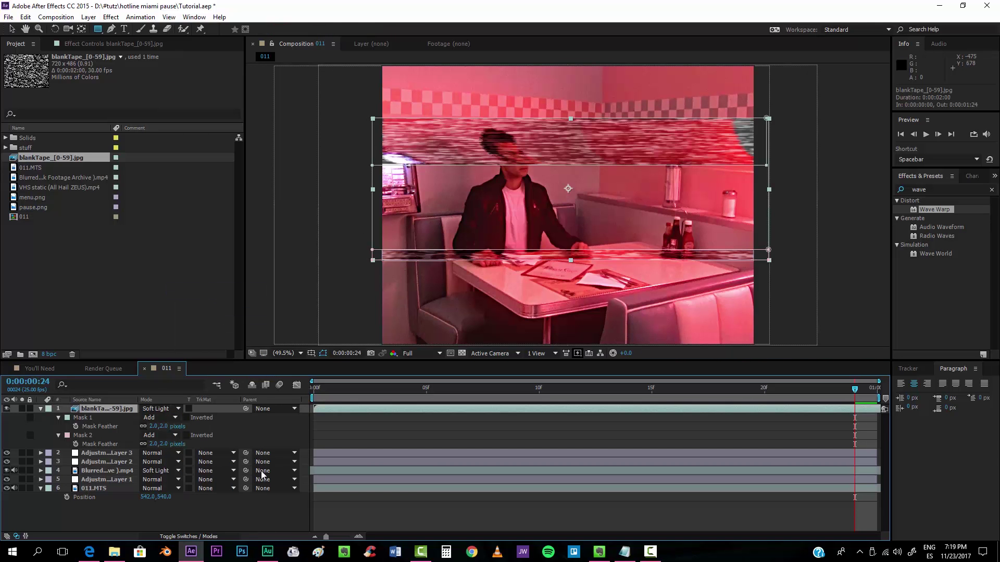
left_click(264, 514)
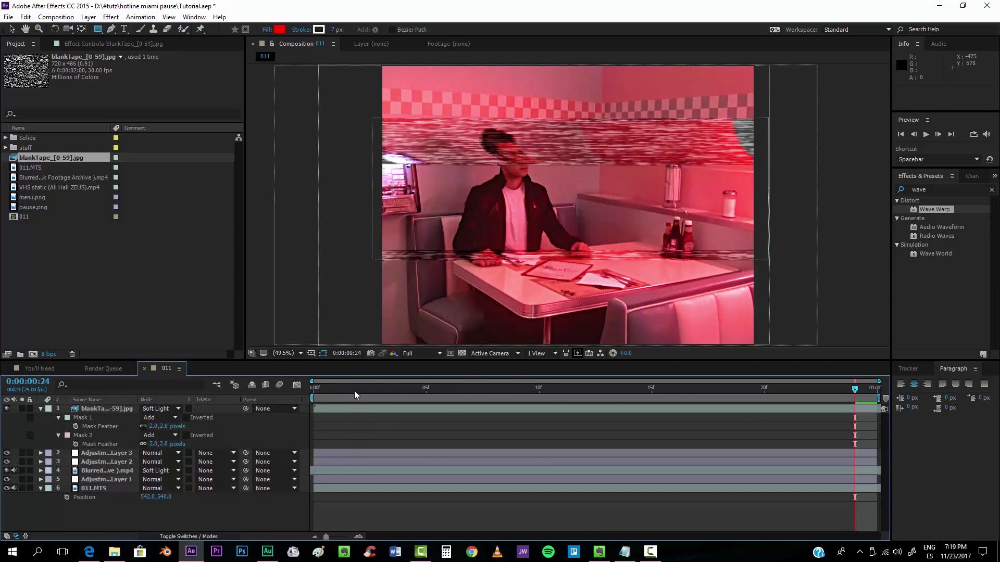
left_click_drag(355, 390, 517, 391)
- Try the Hard Light and Screen blending modes on the blankTape layer and return it to Soft Light
left_click(158, 412)
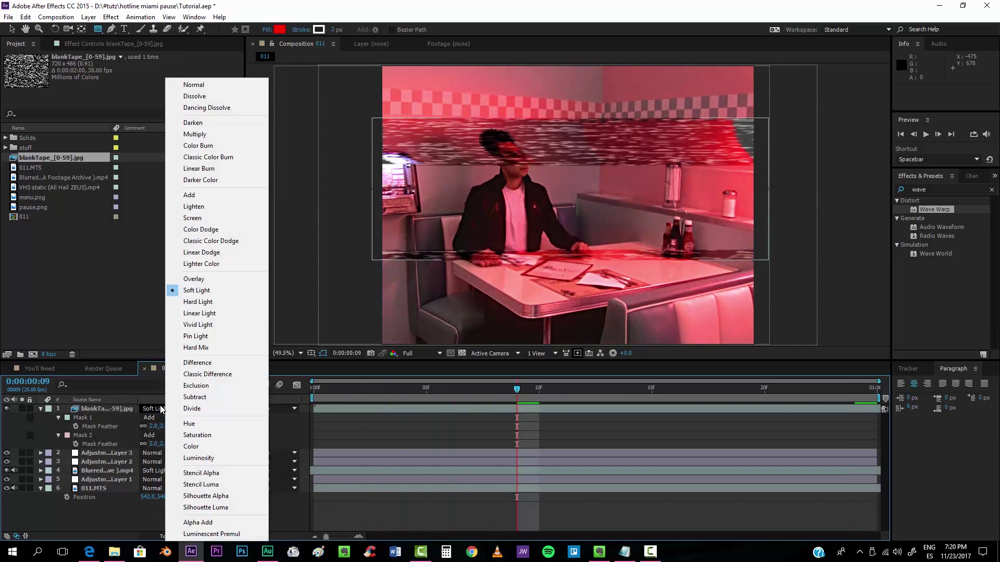
left_click(208, 311)
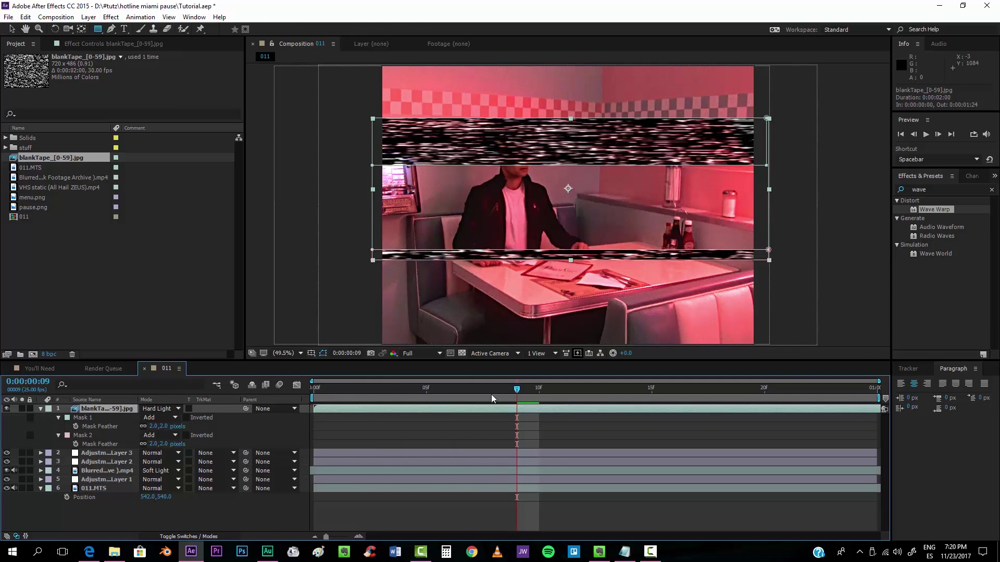
left_click(157, 409)
left_click(196, 218)
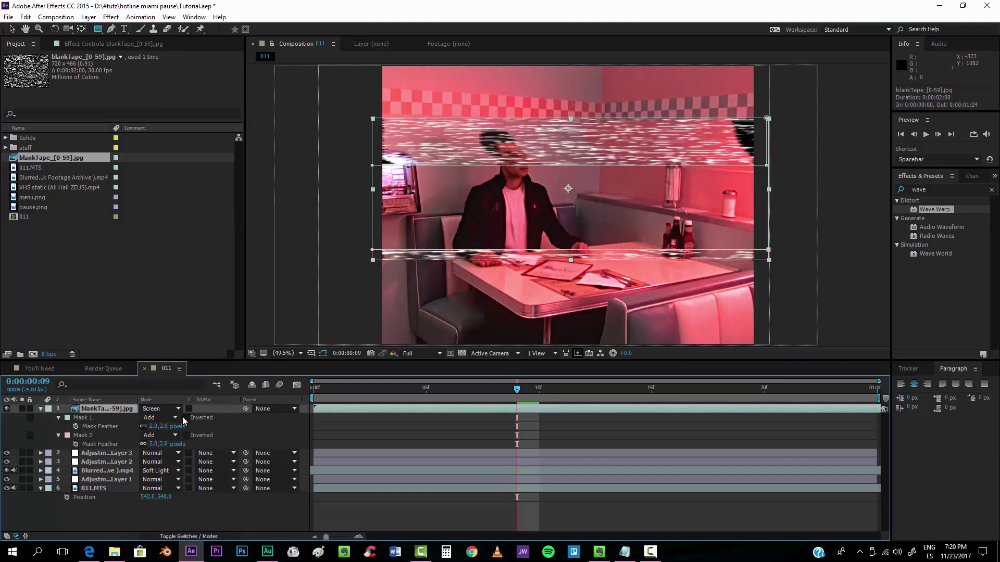
left_click(159, 408)
left_click(211, 290)
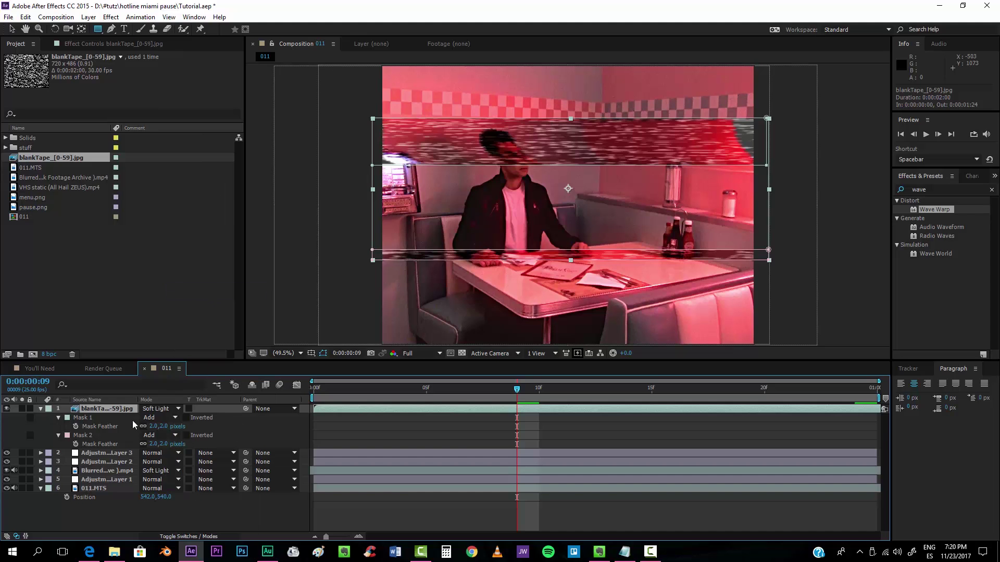
- Feather both blankTape masks by 86 pixels and set the mask expansion to -36 pixels for Mask 1 and -11 pixels for Mask 2
left_click(89, 416)
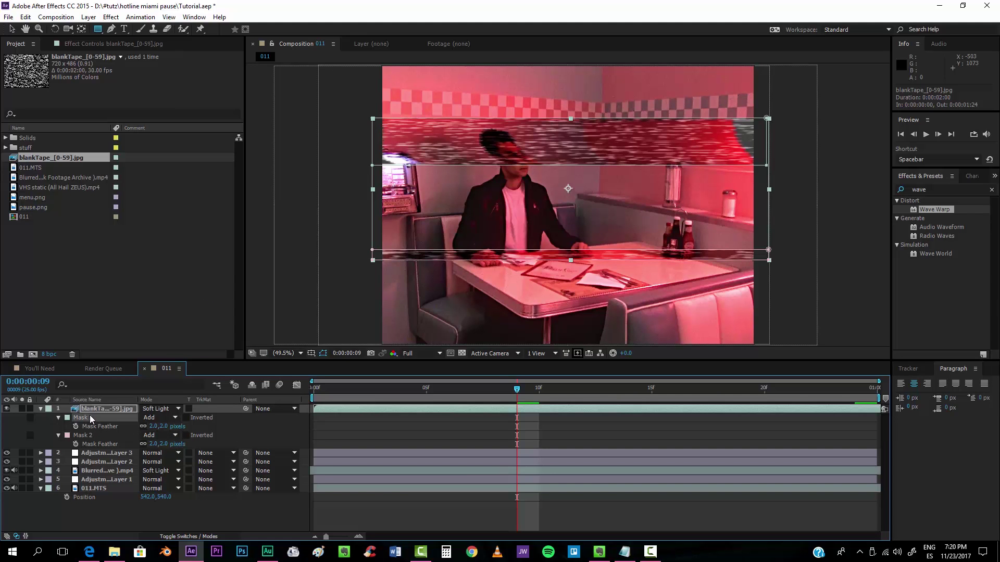
left_click(96, 435, "shift")
left_click_drag(161, 426, 211, 427)
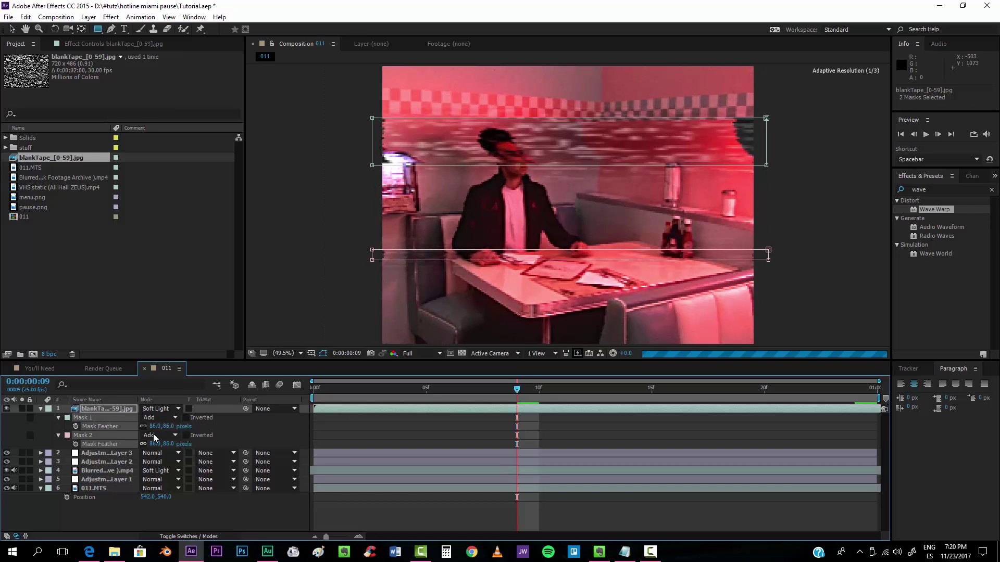
left_click(58, 418)
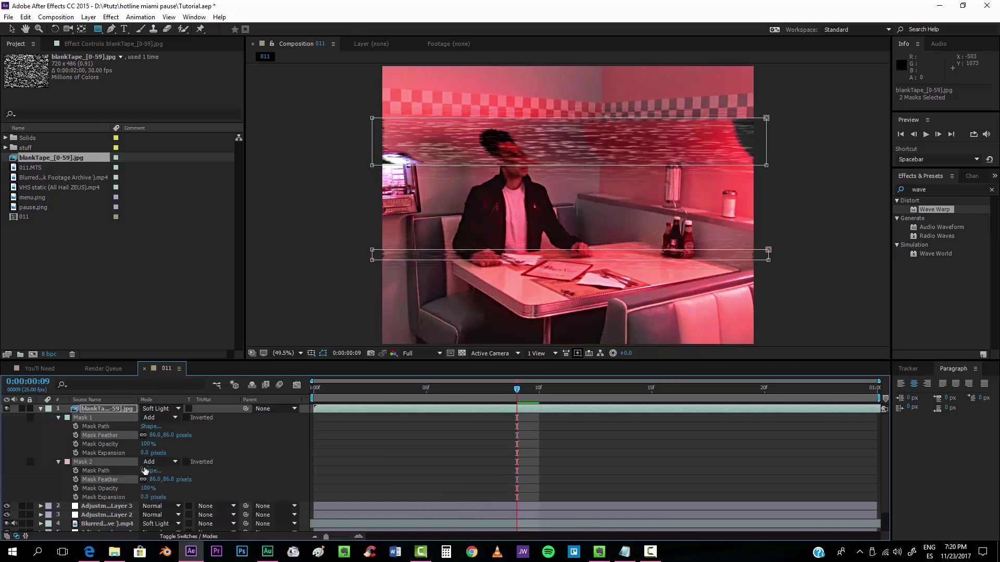
mouse_move(151, 453)
left_mouse_down()
mouse_move(129, 452)
mouse_move(138, 452)
left_mouse_up()
left_click(104, 452)
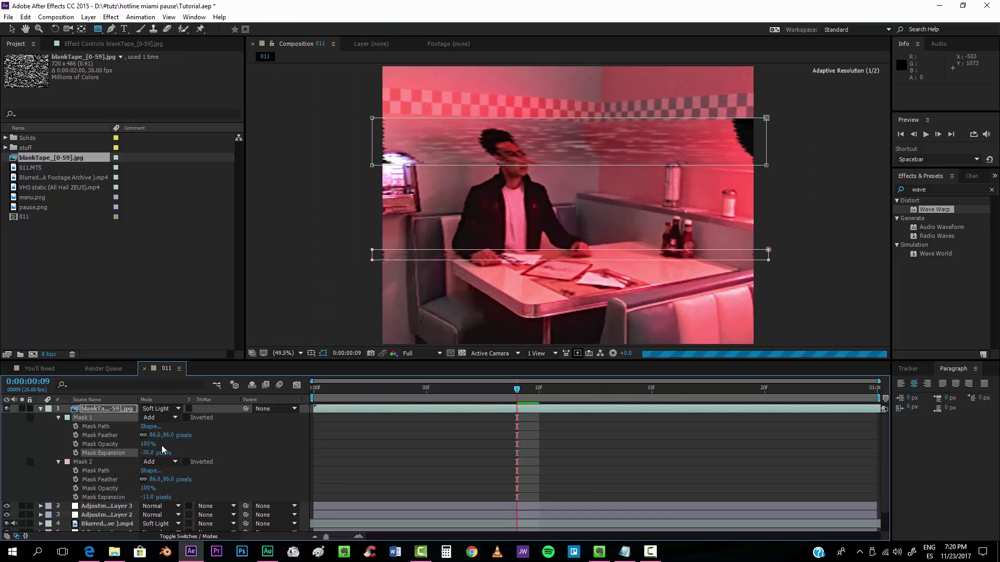
- Lower the blankTape layer's opacity to 44%, scrub to frame 16 to check the static, and return to the first frame
key("ctrl+a")
key("u")
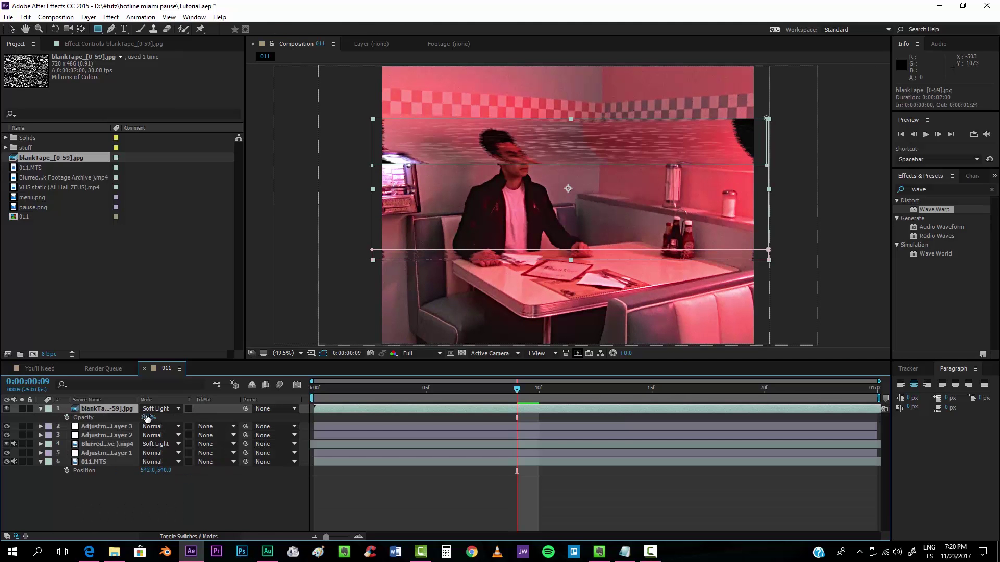
mouse_move(147, 418)
left_mouse_down()
mouse_move(106, 416)
mouse_move(118, 417)
left_mouse_up()
left_click(167, 487)
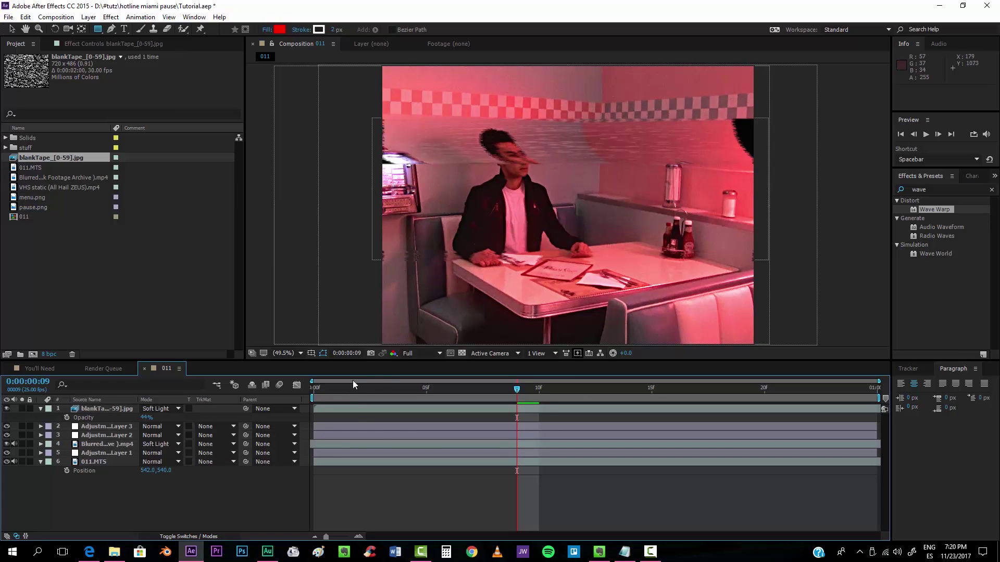
left_click_drag(354, 385, 674, 384)
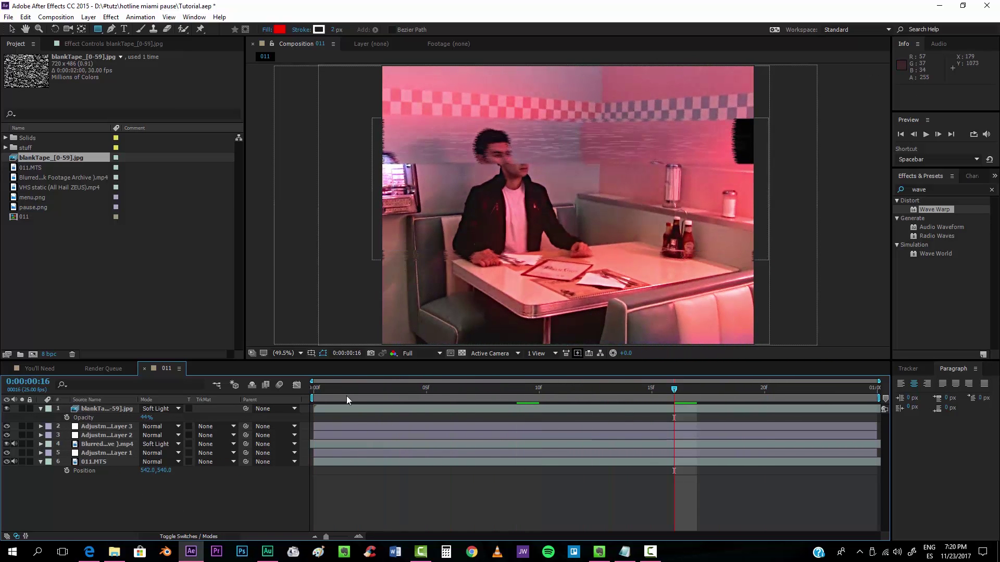
key("Home")
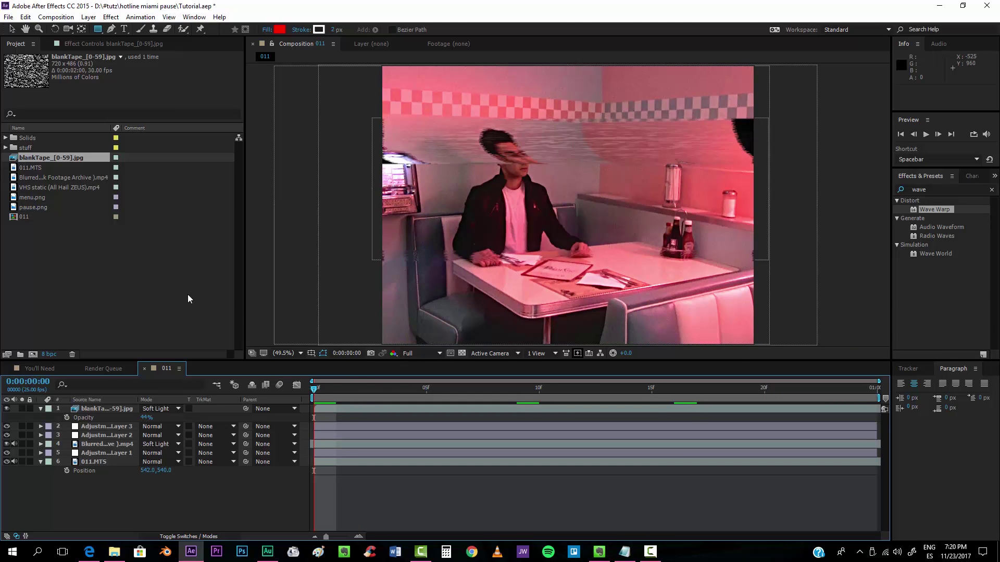
- Import the Tape Noise Loop images from the VHS TAPE folder's TapeNoiseLoop subfolder as a JPEG sequence
double_click(142, 276)
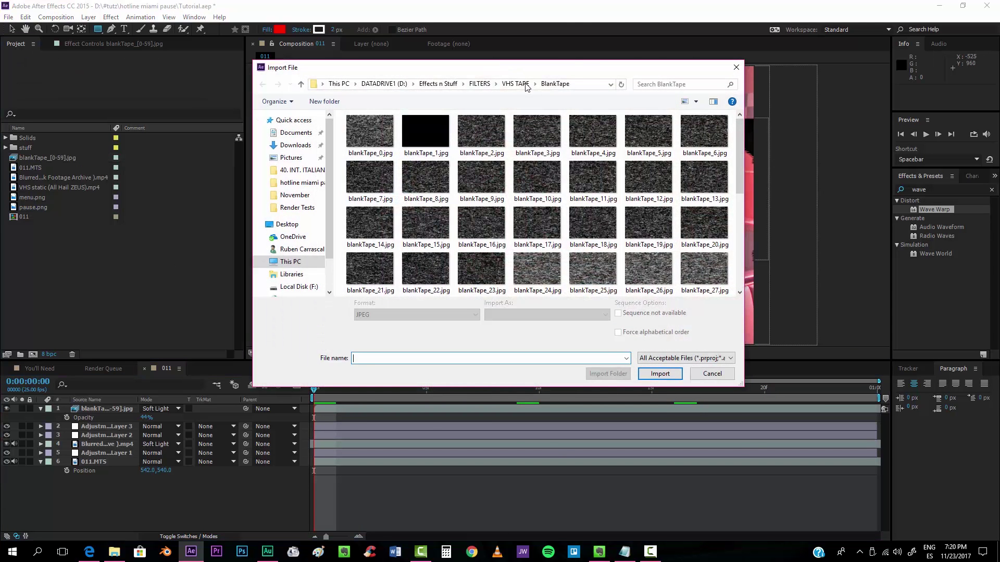
left_click(525, 84)
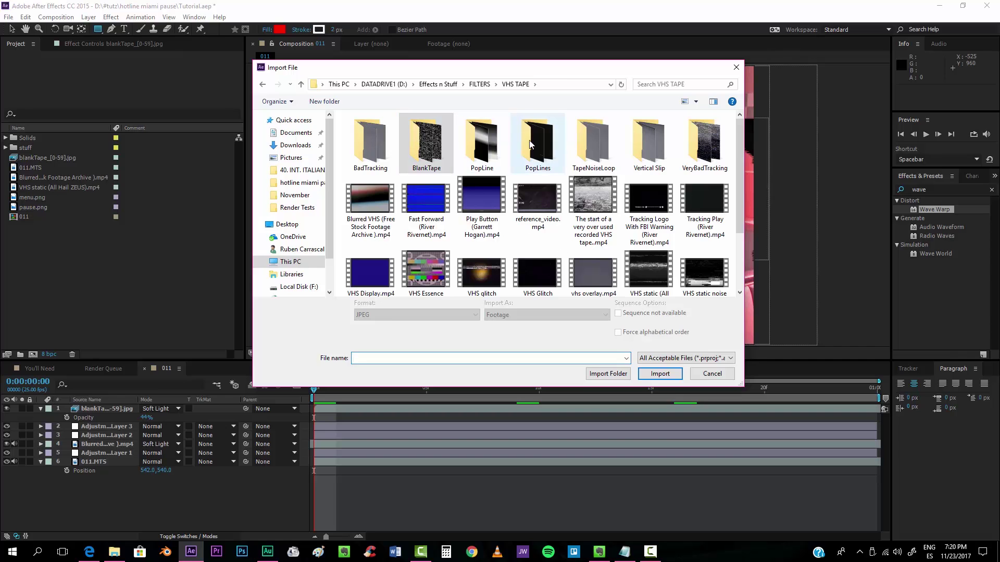
double_click(601, 140)
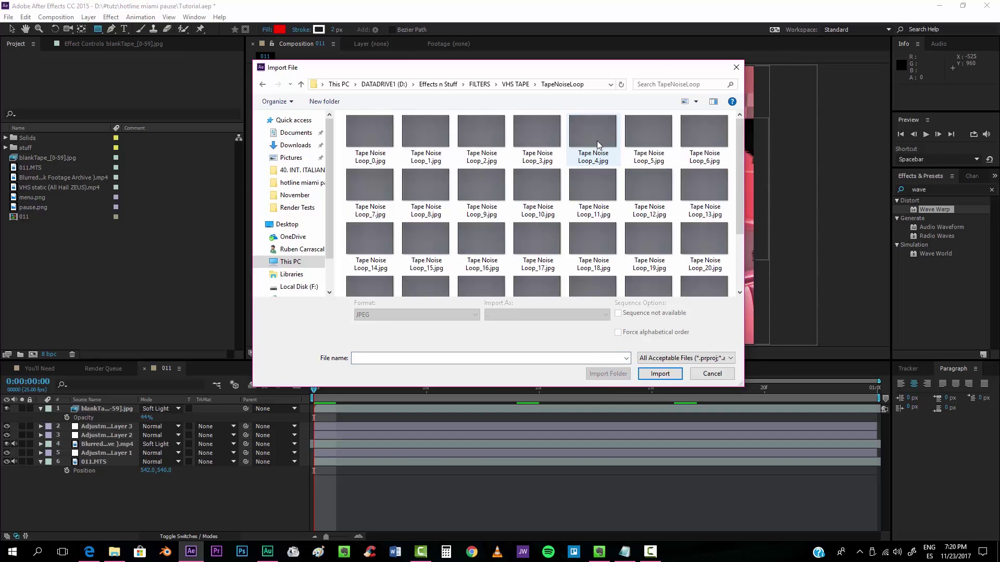
left_click(370, 136)
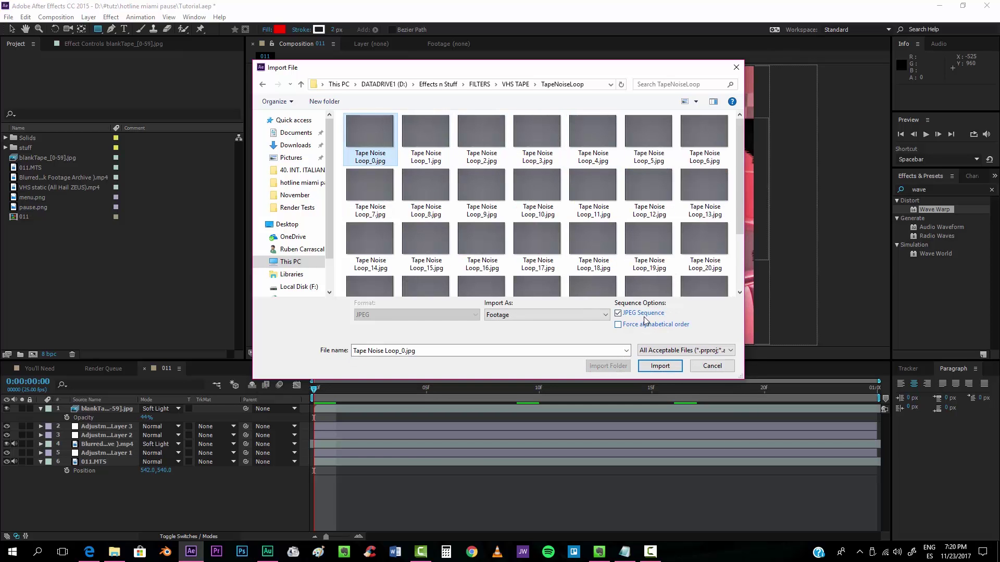
left_click(663, 369)
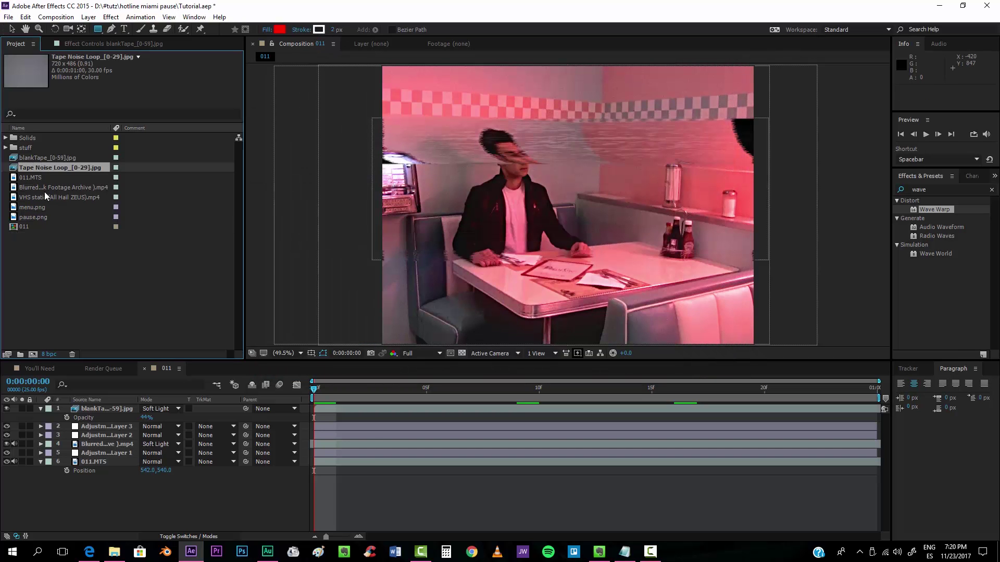
- Place the Tape Noise Loop sequence at the top of the layer stack and fit it to the composition size
left_click_drag(28, 167, 107, 408)
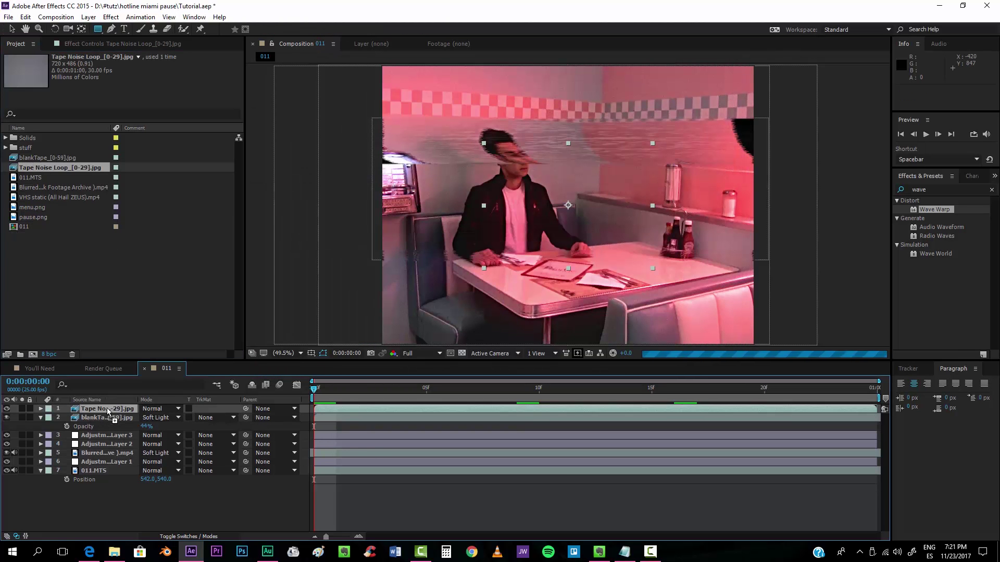
right_click(113, 407)
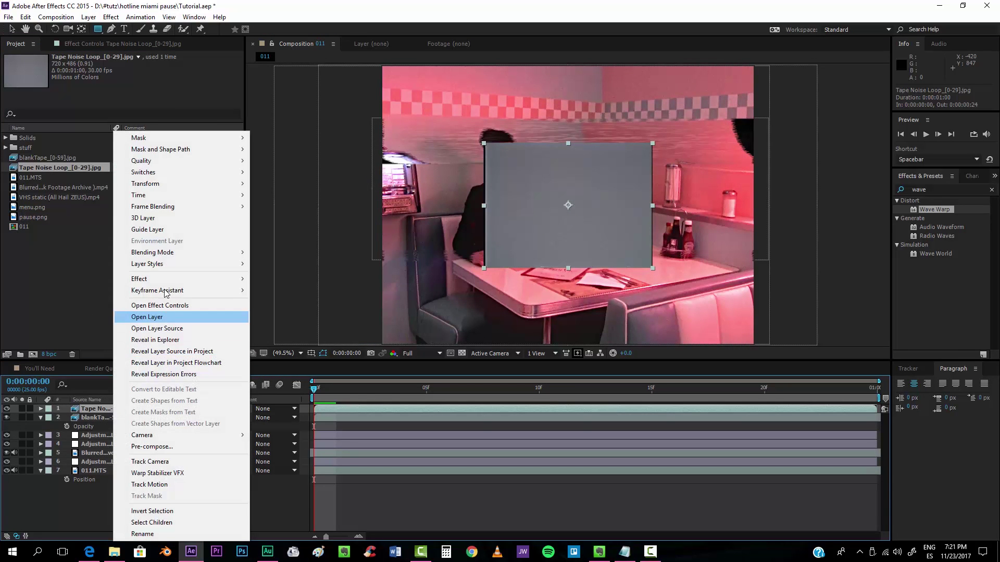
mouse_move(174, 185)
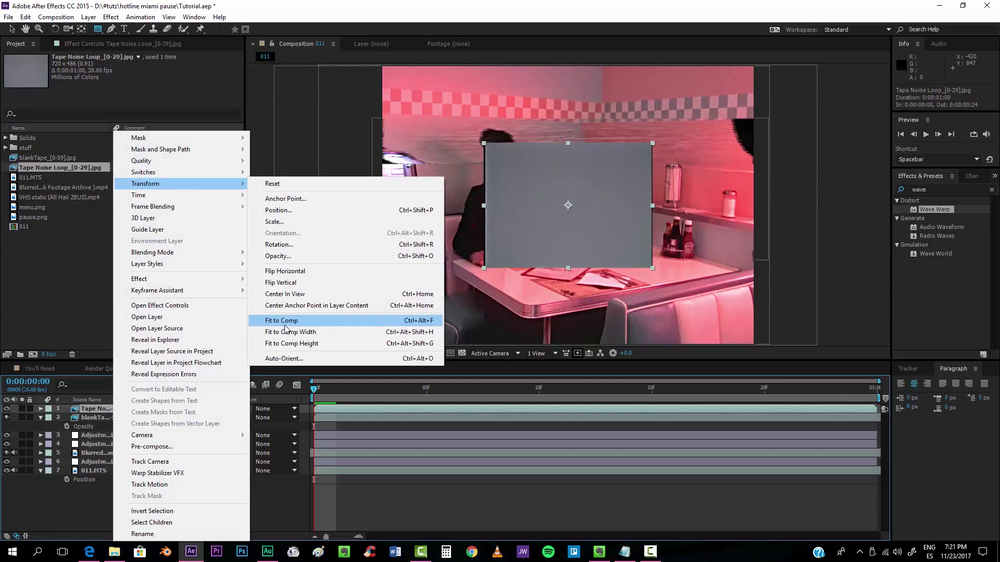
left_click(284, 321)
- Try Soft Light on the Tape Noise Loop layer and settle on the Hard Light blending mode
left_click(167, 410)
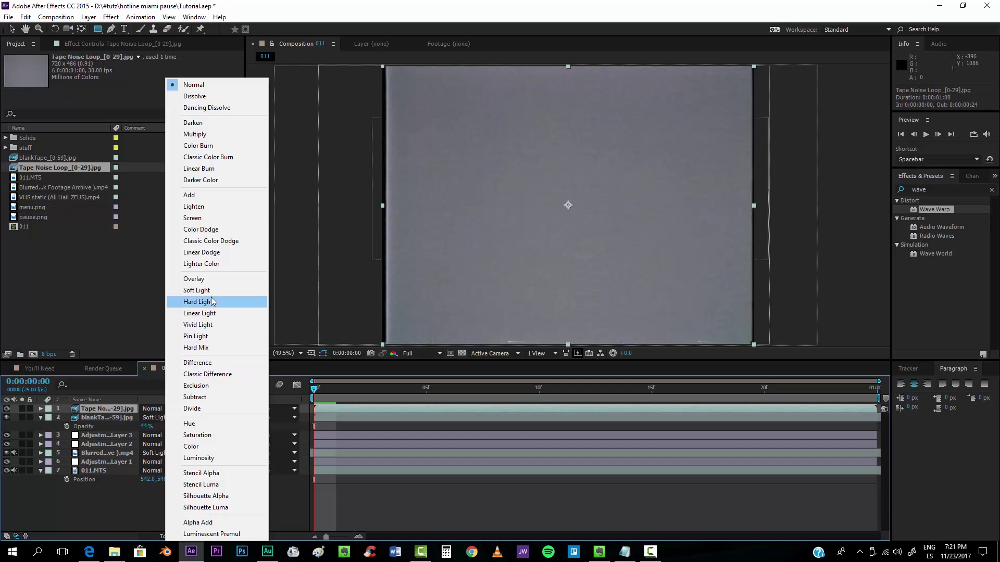
left_click(210, 296)
left_click(156, 410)
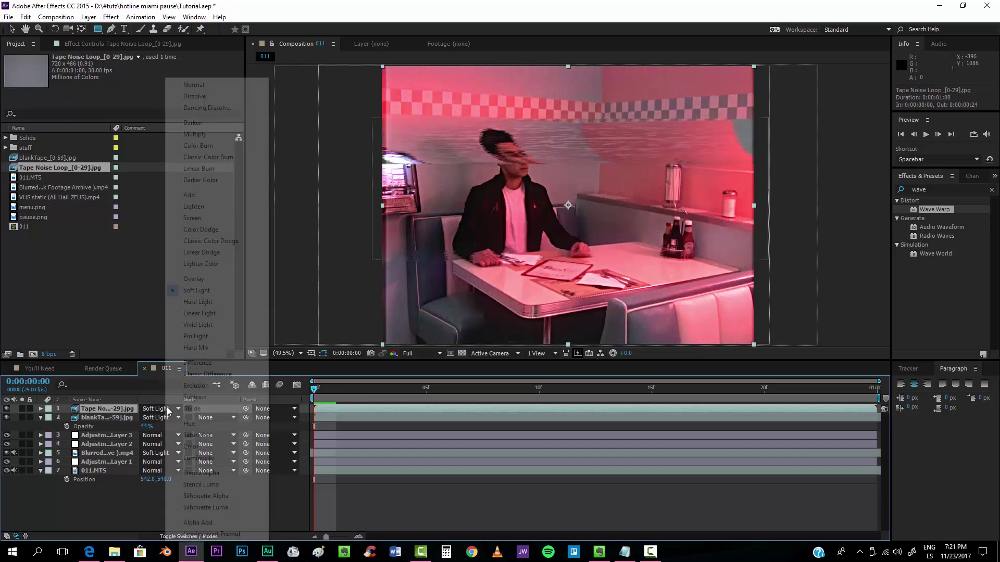
left_click(202, 302)
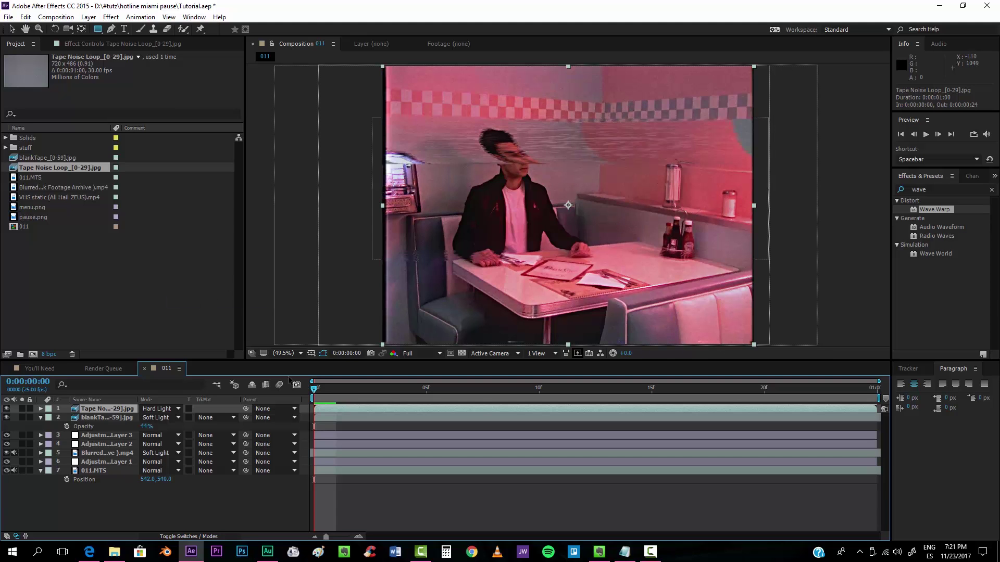
- Widen the Tape Noise Loop layer to a horizontal scale of 224% with its proportions unlinked
key("s")
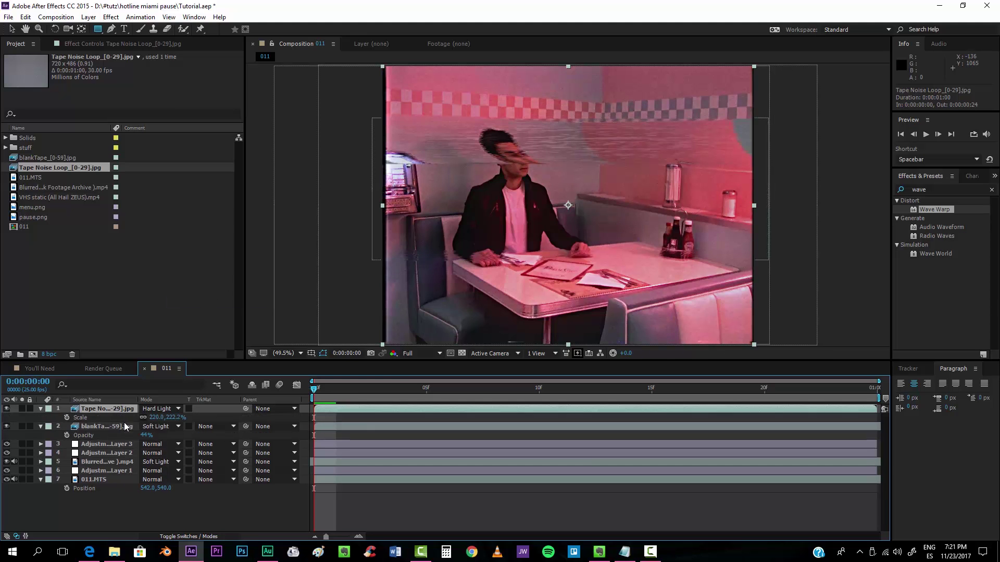
left_click_drag(156, 417, 156, 417)
left_click(215, 498)
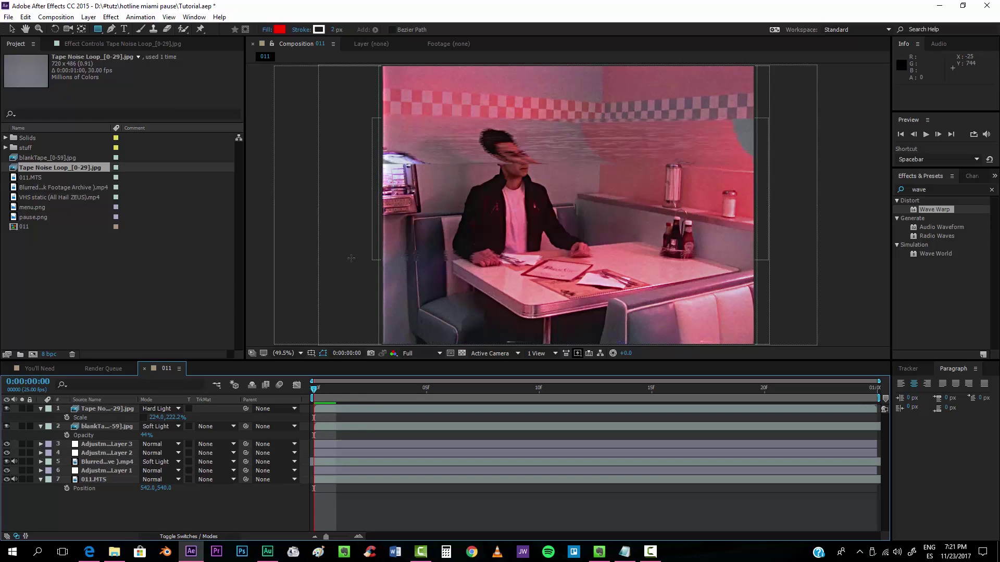
- Import the Vertical Slip images from the VHS TAPE folder's Vertical Slip subfolder as a JPEG sequence
double_click(162, 300)
left_click(520, 84)
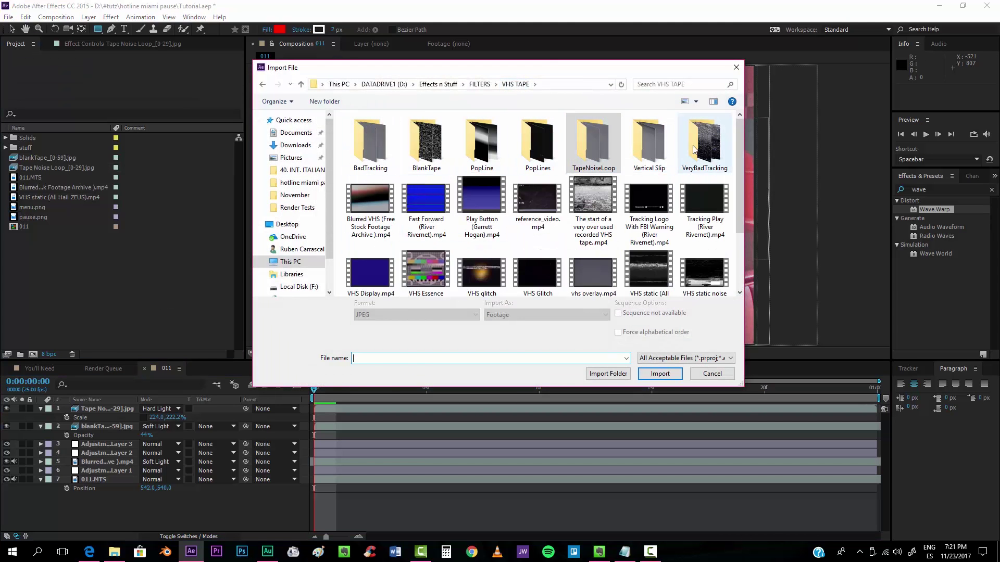
double_click(647, 145)
left_click(646, 145)
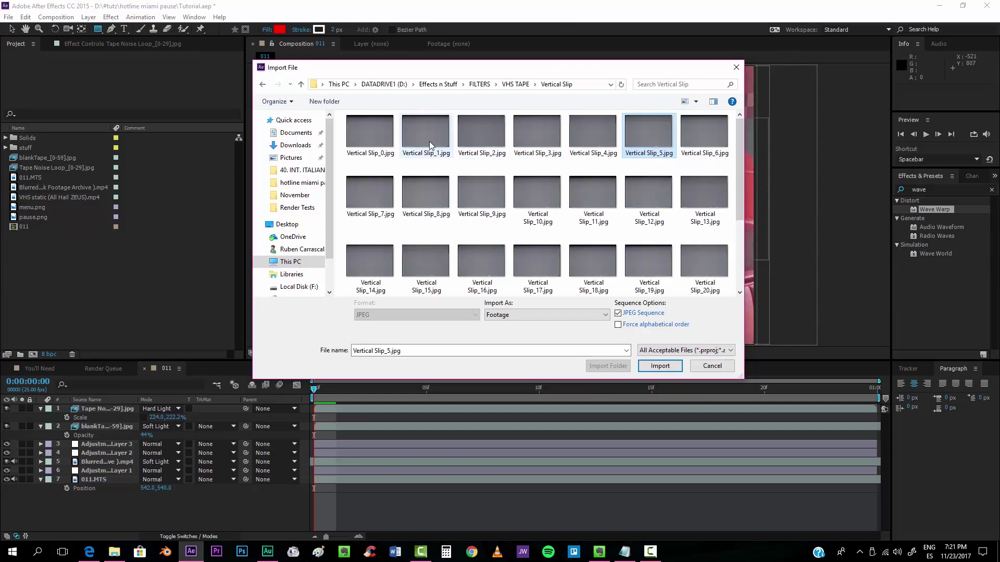
left_click(660, 365)
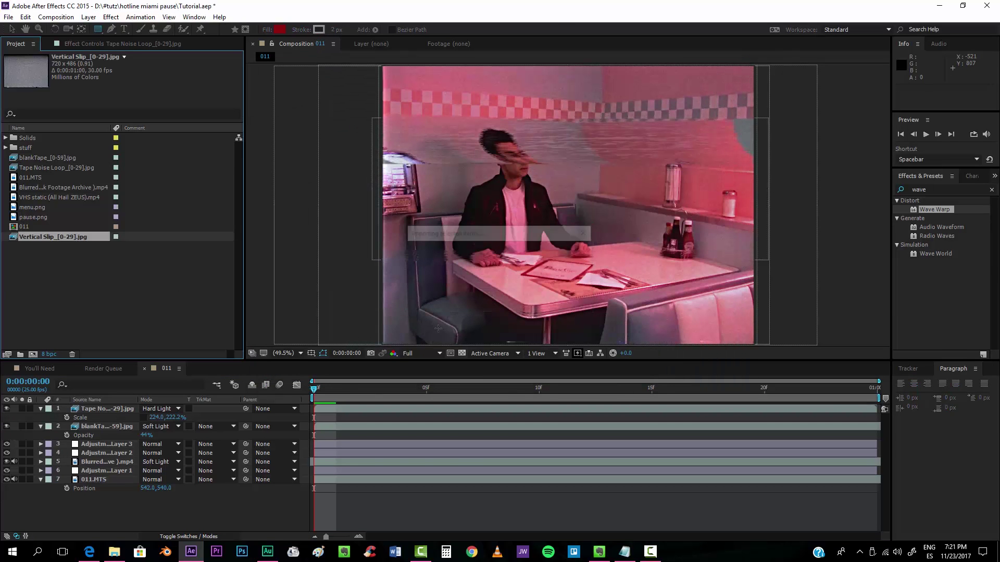
- Place the Vertical Slip sequence at the top of the layer stack and scale it to 223% to cover the frame
left_click_drag(37, 182, 243, 420)
key("s")
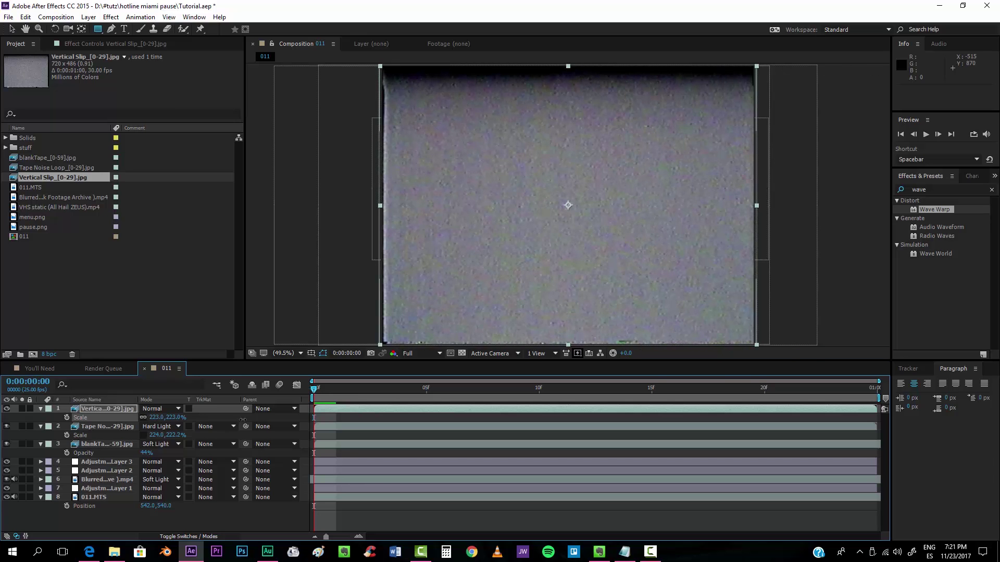
- Draw a rectangular mask over the lower half of the Vertical Slip layer, extending beyond the frame's sides and bottom edge
left_click_drag(491, 256, 491, 184)
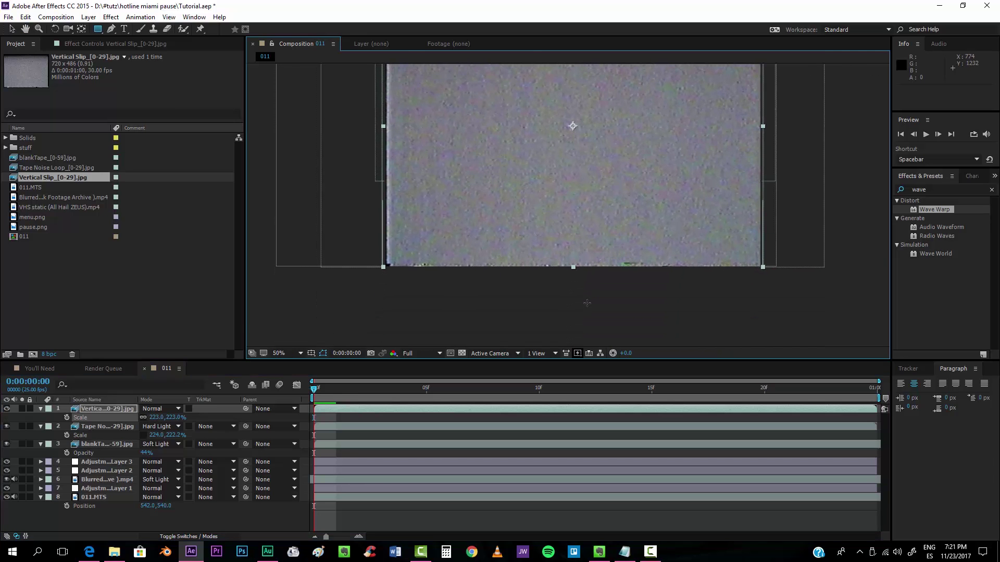
scroll(567, 260, "up", 2)
scroll(621, 255, "down", 4)
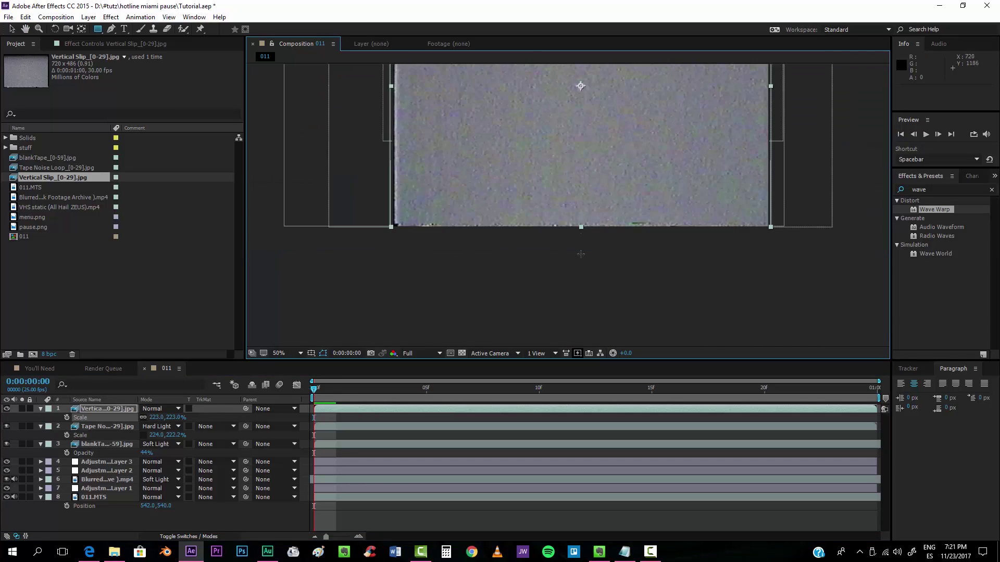
scroll(574, 278, "up", 2)
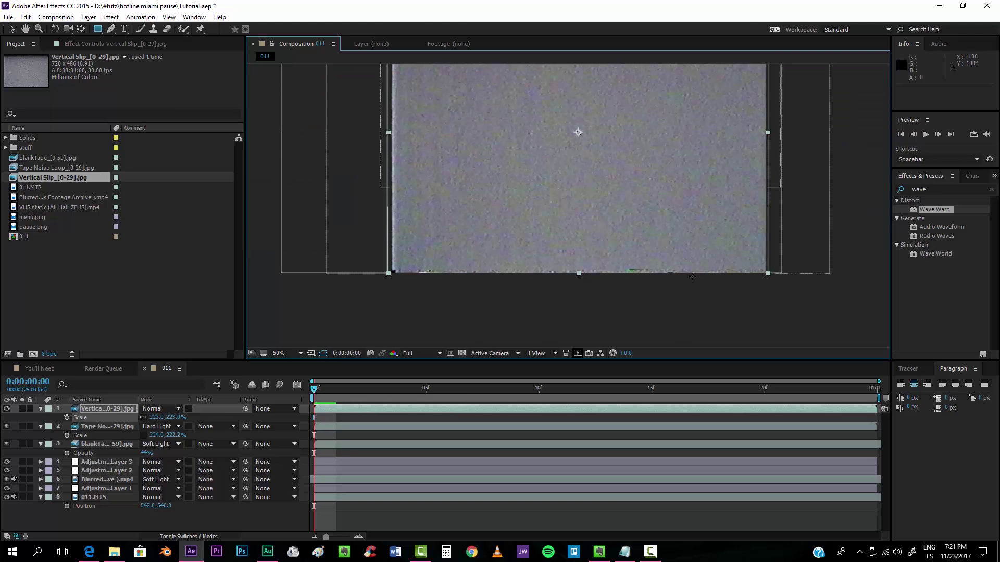
scroll(568, 278, "down", 1)
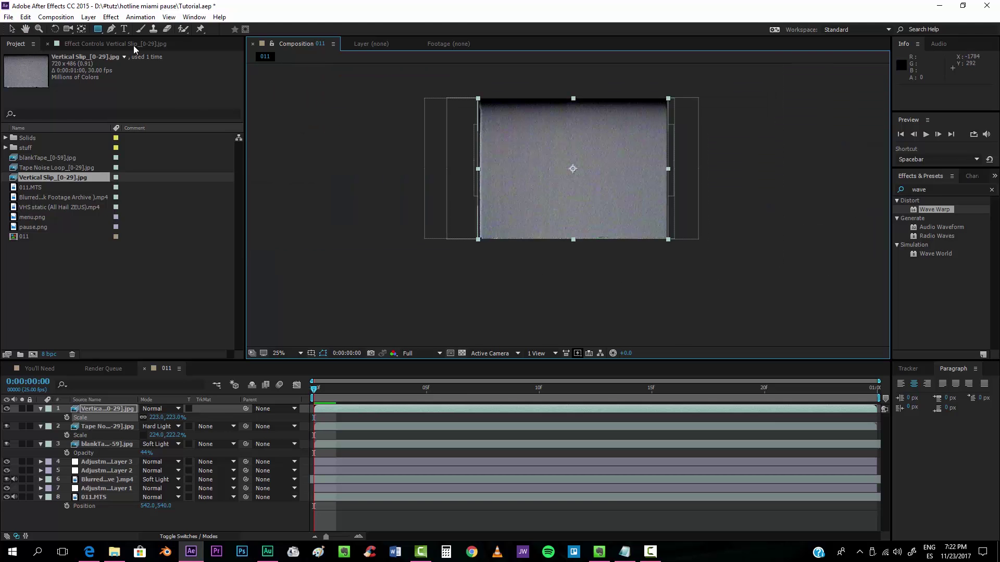
left_click_drag(412, 309, 805, 169)
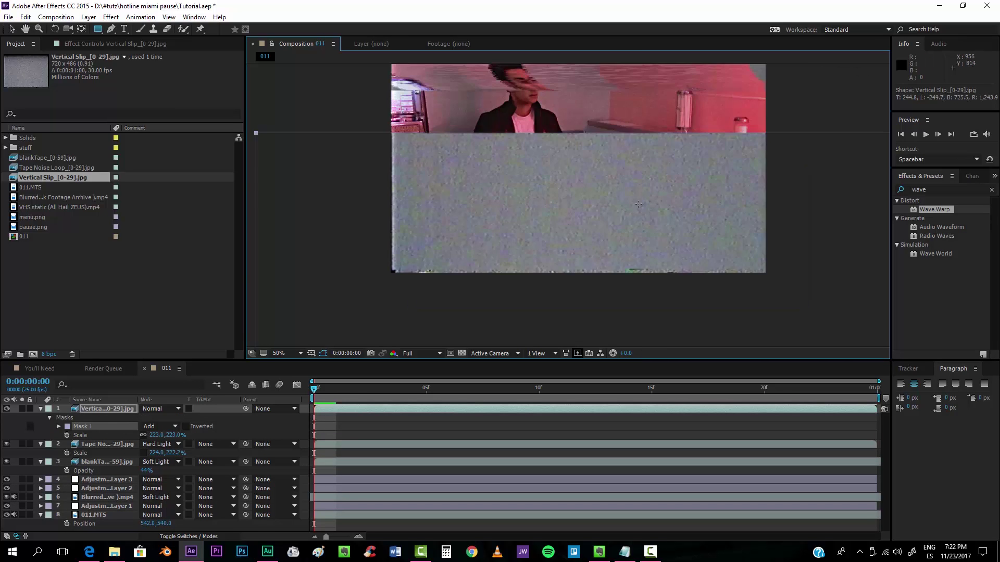
- Feather the Vertical Slip layer's mask by about 229 pixels to soften its upper edge
key("period")
key("f")
left_click_drag(168, 432, 280, 421)
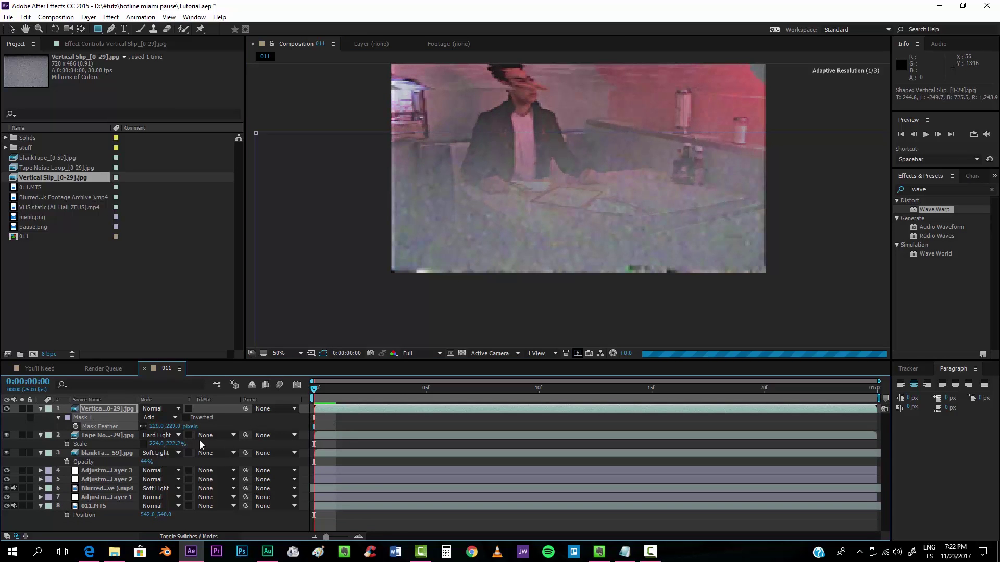
- Set the Vertical Slip layer's blending mode to Hard Light and scrub through the composition to check the result
left_click(161, 409)
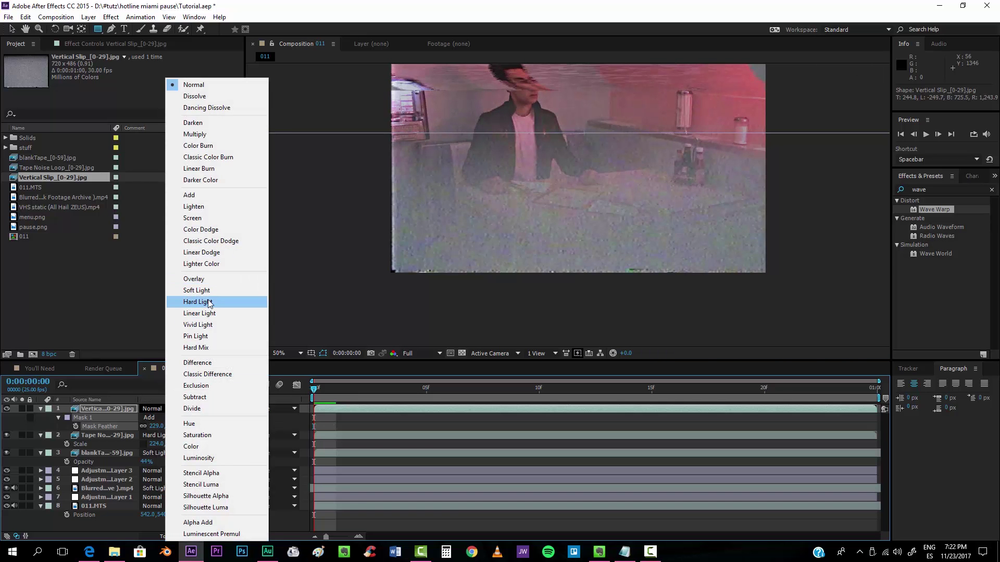
left_click(207, 301)
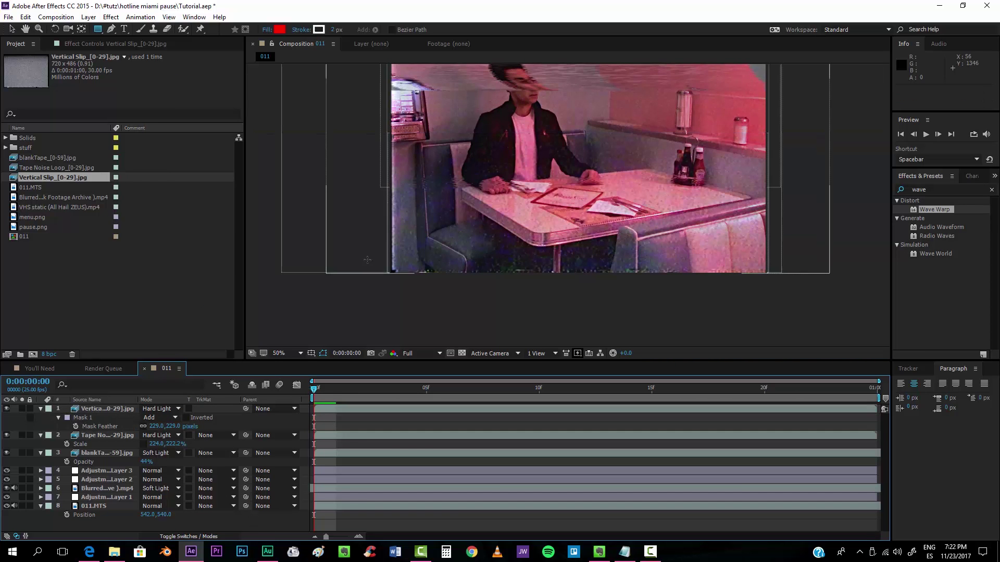
mouse_move(415, 213)
left_mouse_down()
mouse_move(396, 285)
mouse_move(407, 281)
left_mouse_up()
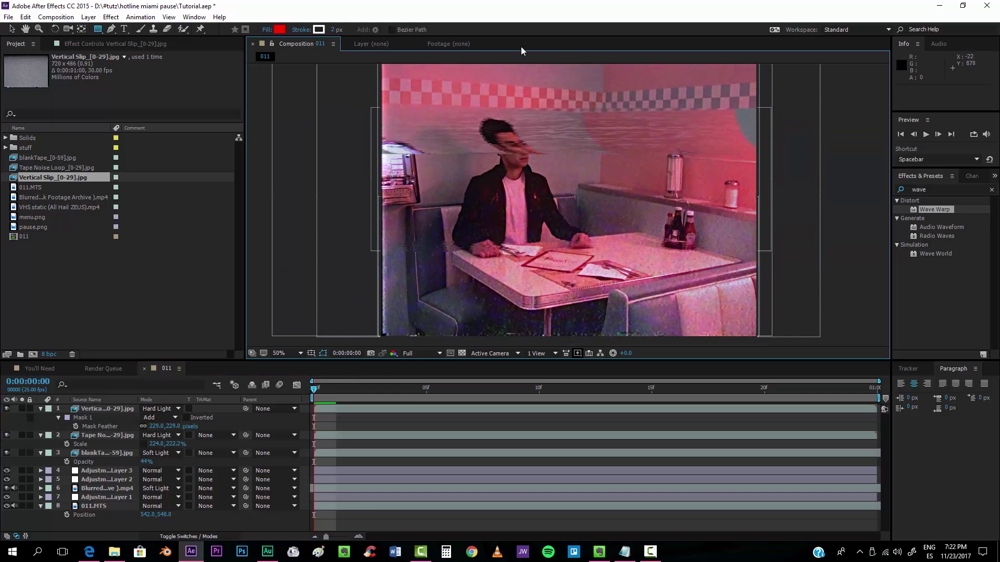
left_click_drag(330, 396, 875, 390)
key("Home")
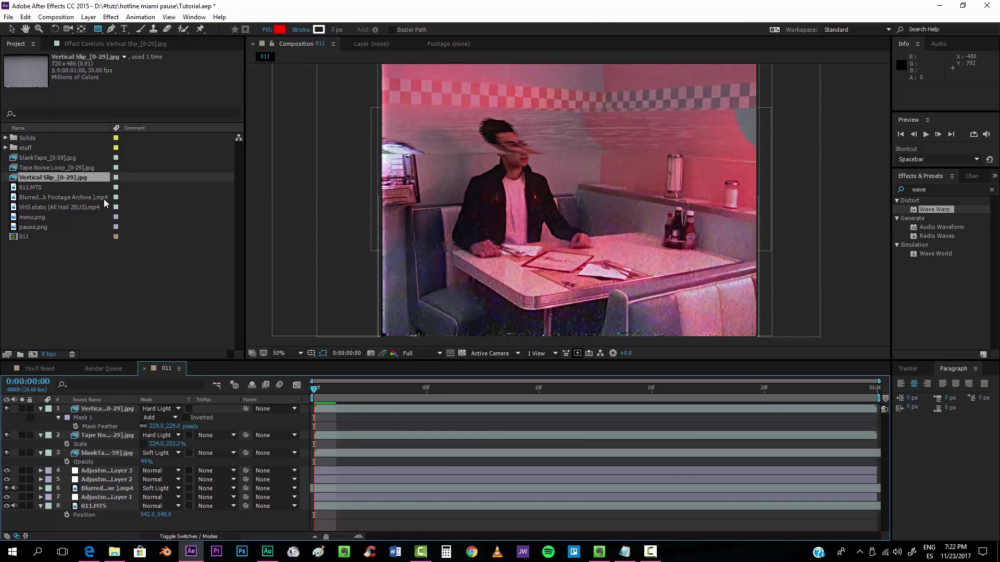
- Place the VHS static (All Hail ZEUS) clip at the top of the layer stack and scale it to 458% to fill the frame
left_click(64, 208)
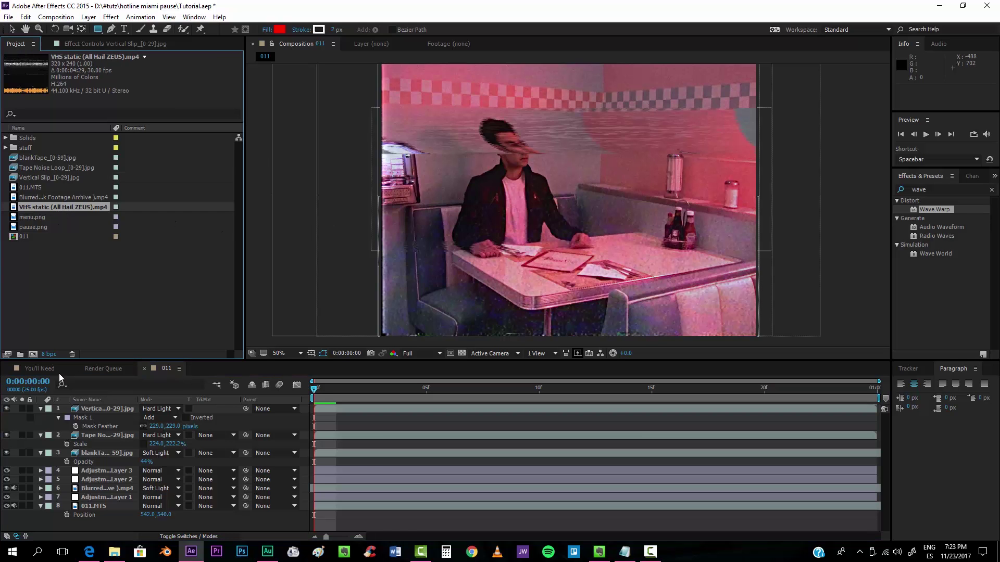
left_click(101, 409)
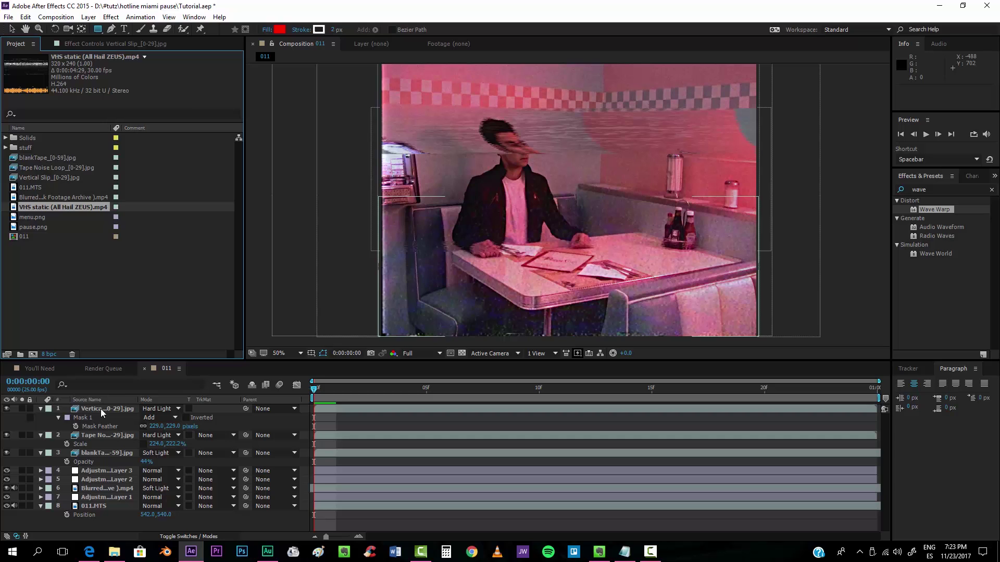
left_click(110, 287)
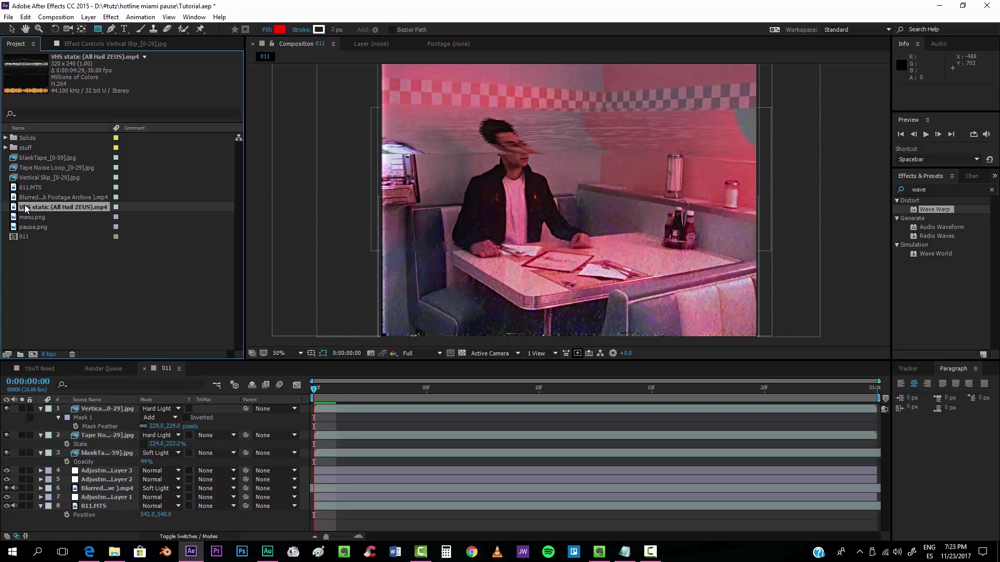
left_click_drag(24, 208, 119, 410)
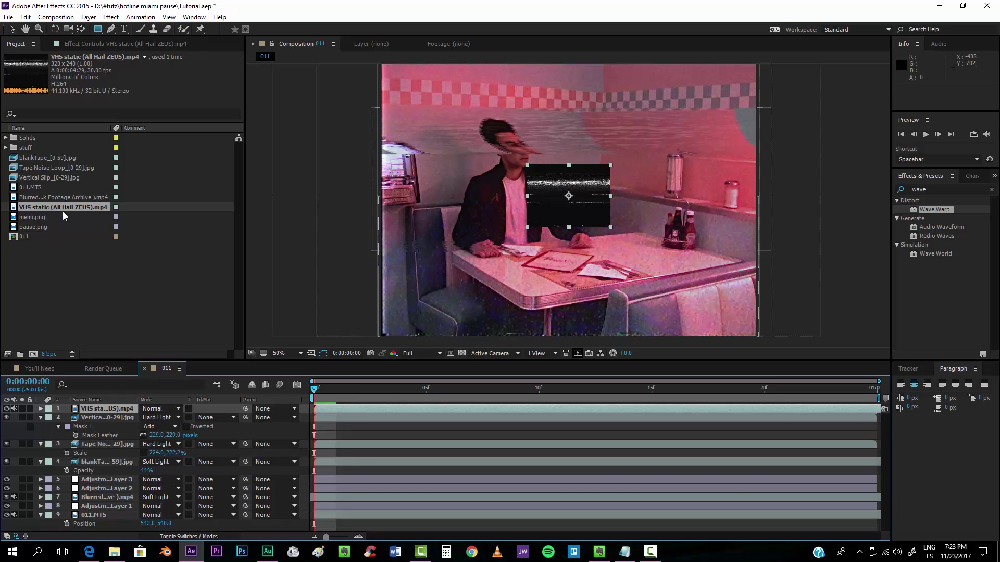
key("s")
left_click_drag(175, 417, 351, 408)
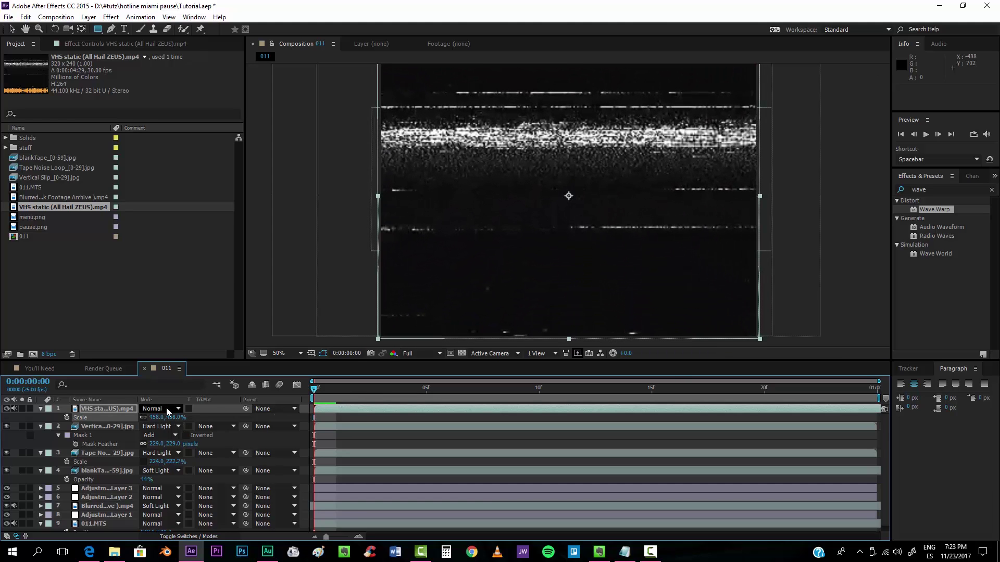
- Draw a rectangular mask on the VHS static layer from just above its thick noise band to below the frame, feathered by 21 pixels
key("comma")
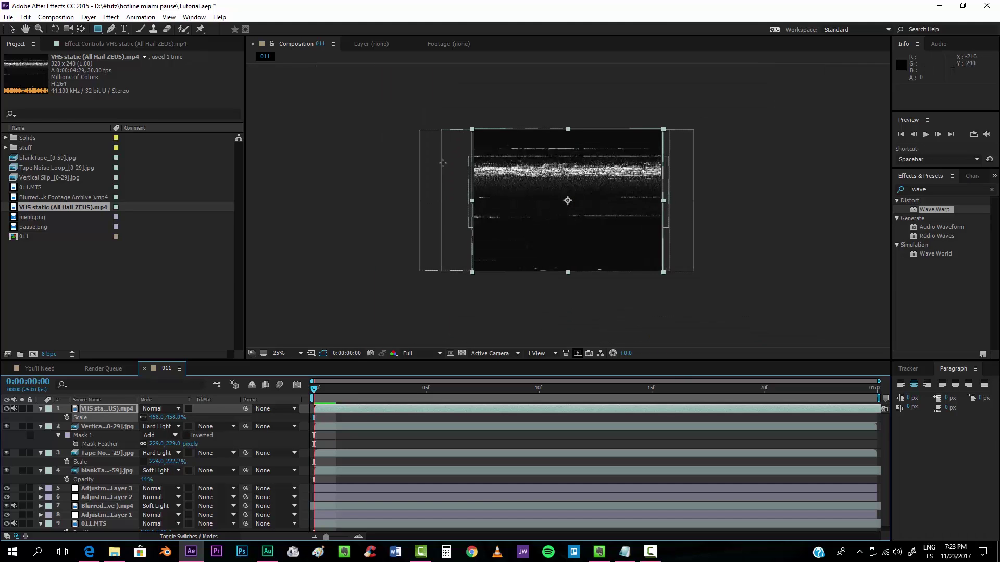
left_click(103, 28)
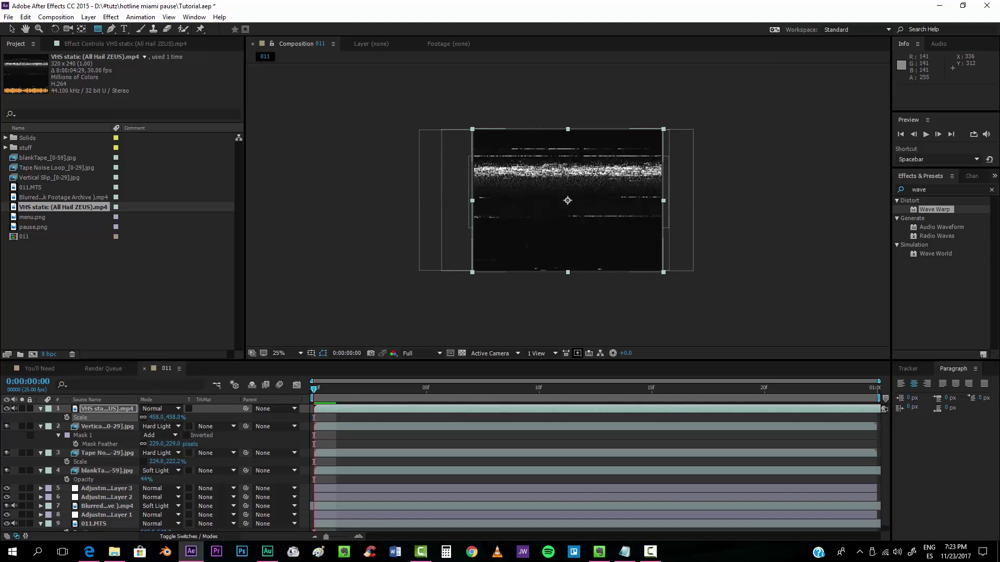
left_click_drag(370, 160, 802, 312)
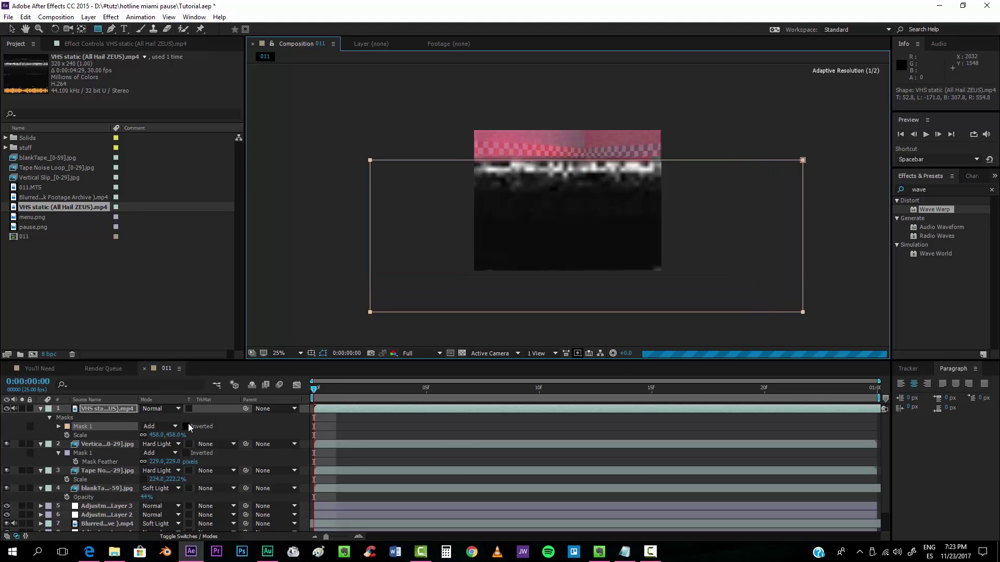
key("f")
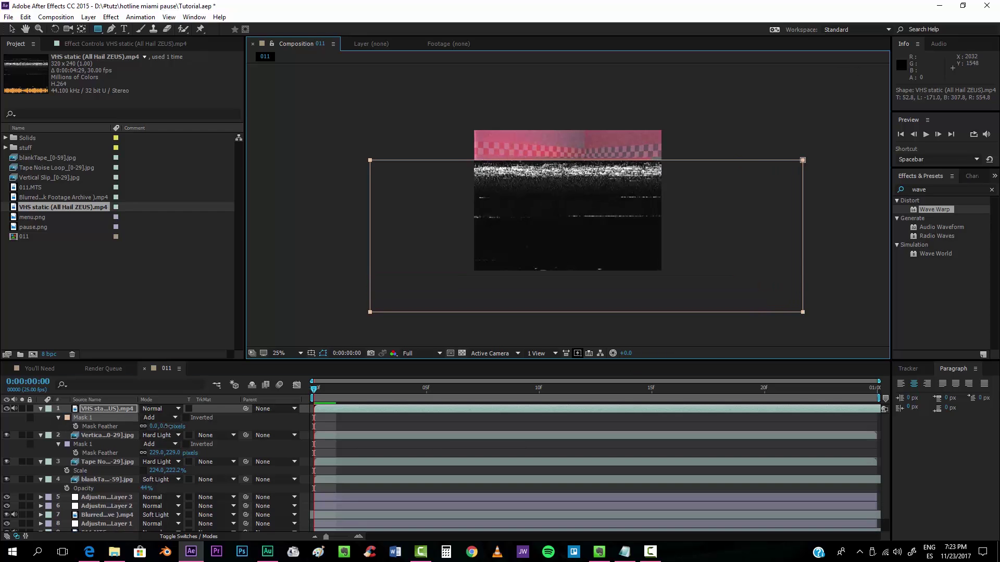
mouse_move(167, 427)
left_mouse_down()
mouse_move(179, 425)
mouse_move(166, 430)
left_mouse_up()
- Set the VHS static layer's blending mode to Screen
left_click(163, 409)
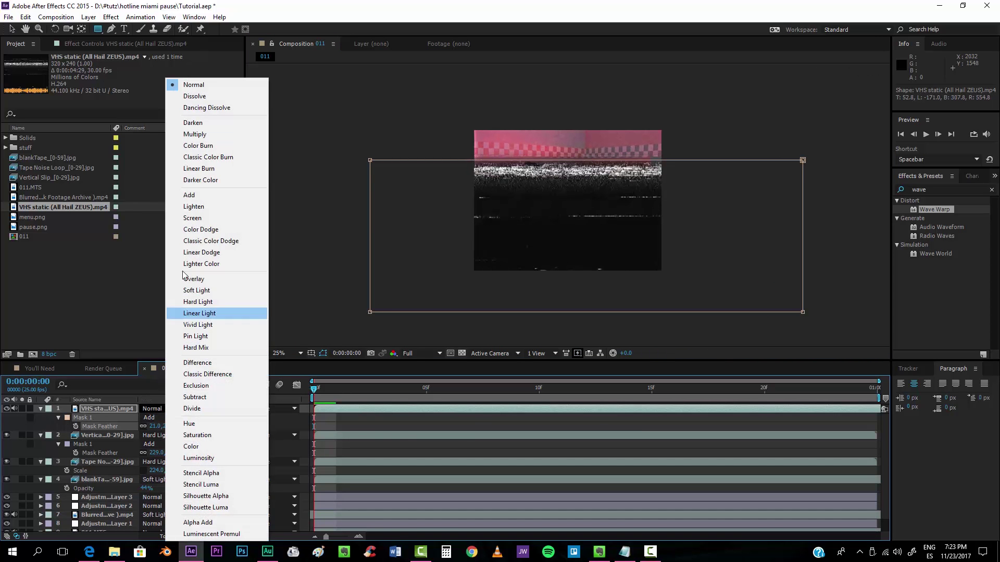
left_click(193, 217)
scroll(343, 257, "up", 2)
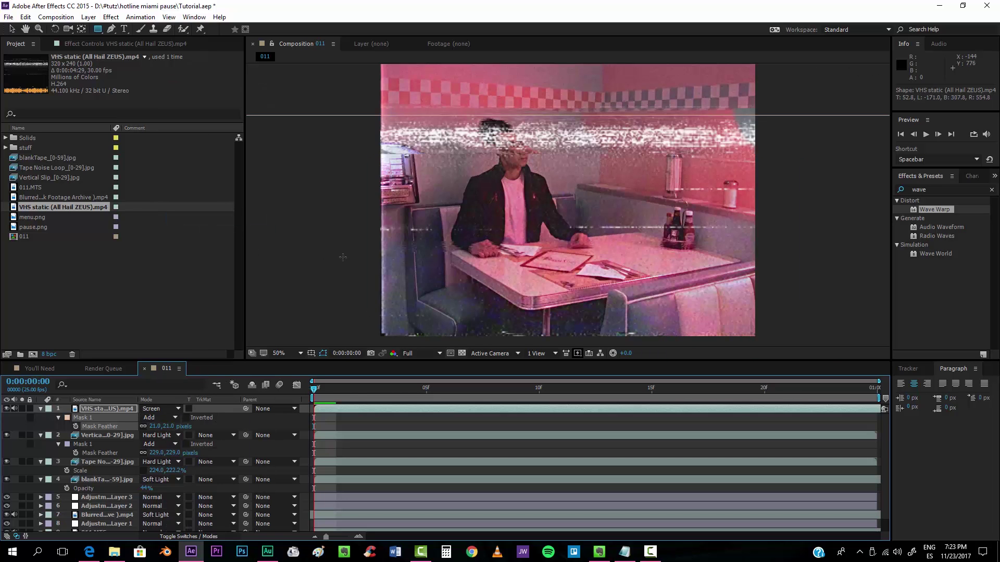
- Move the VHS static layer down to a vertical position of 1030 so the noise band crosses the table
key("p")
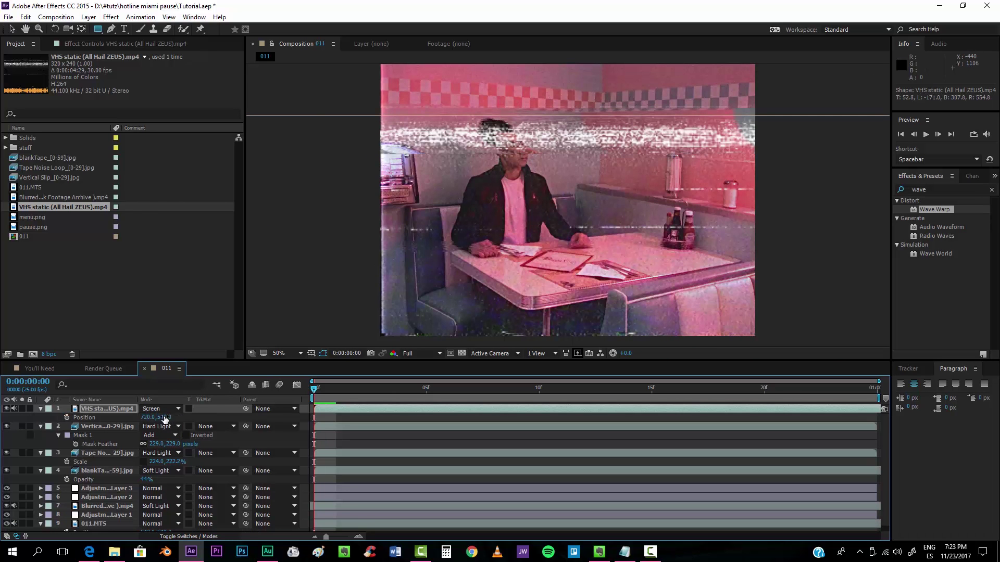
left_click_drag(168, 417, 506, 417)
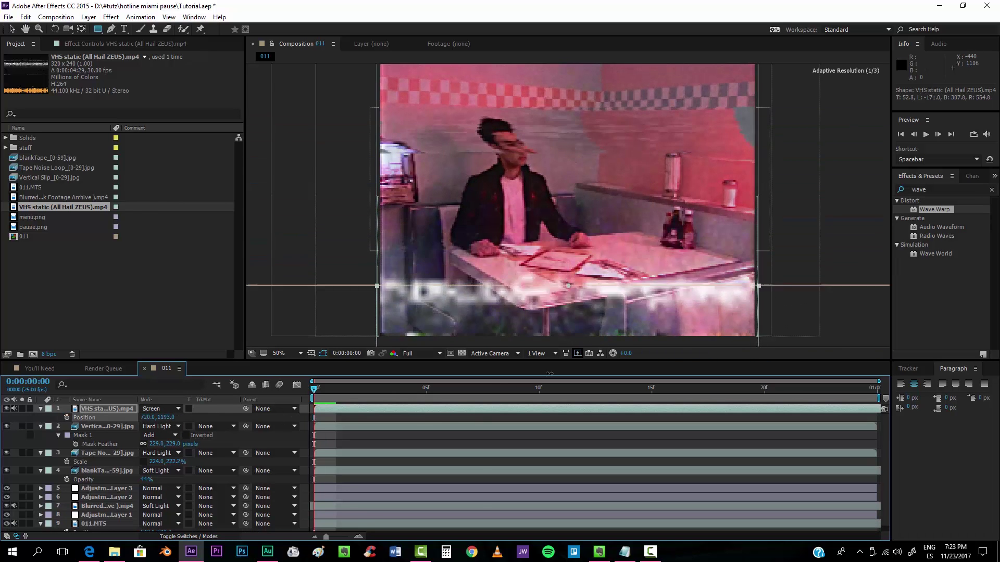
left_click_drag(167, 418, 81, 417)
left_click_drag(598, 281, 591, 256)
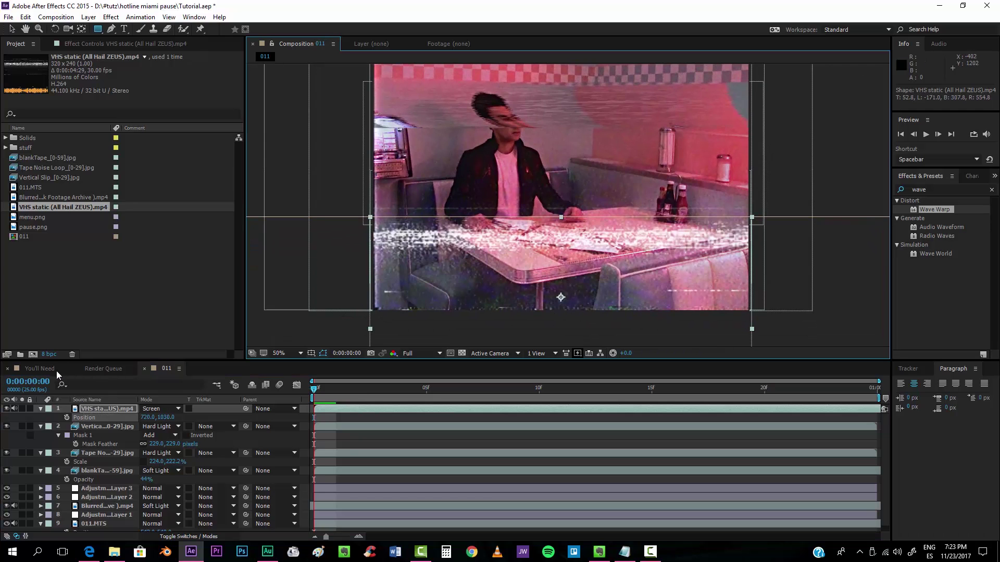
- Compare with the reference pause screen in the You'll Need composition, then preview the static's motion in composition 011
left_click(32, 368)
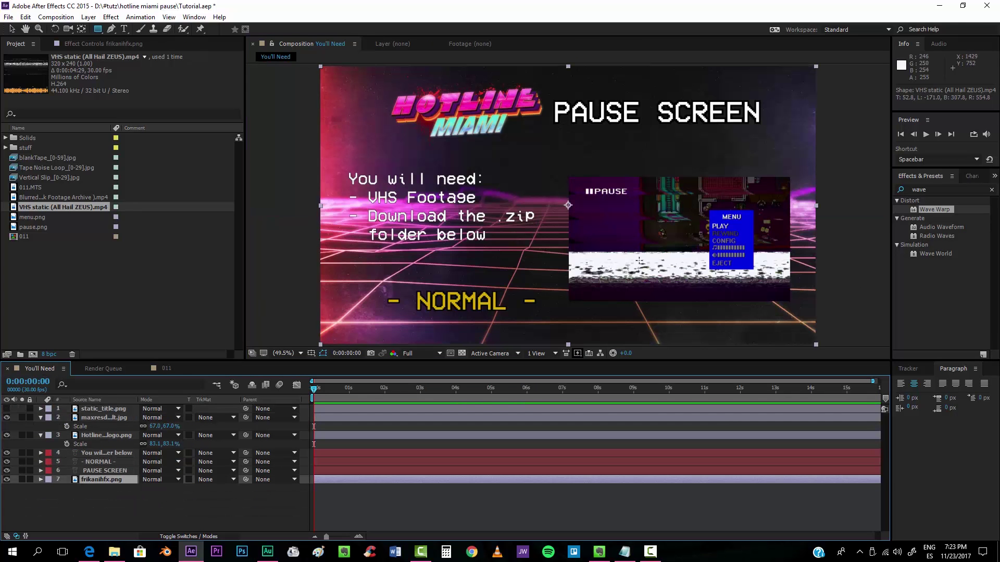
left_click(158, 367)
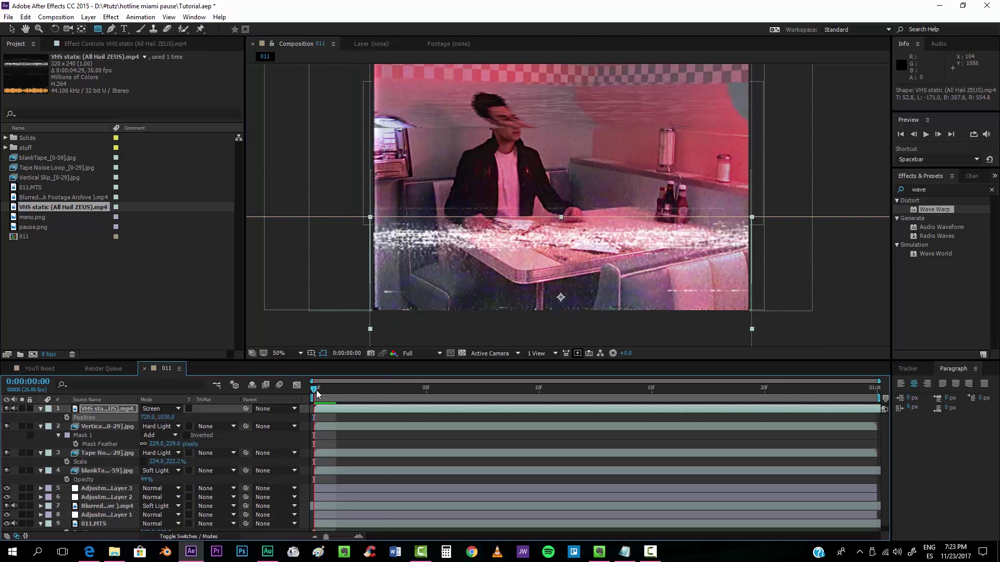
left_click_drag(316, 390, 794, 386)
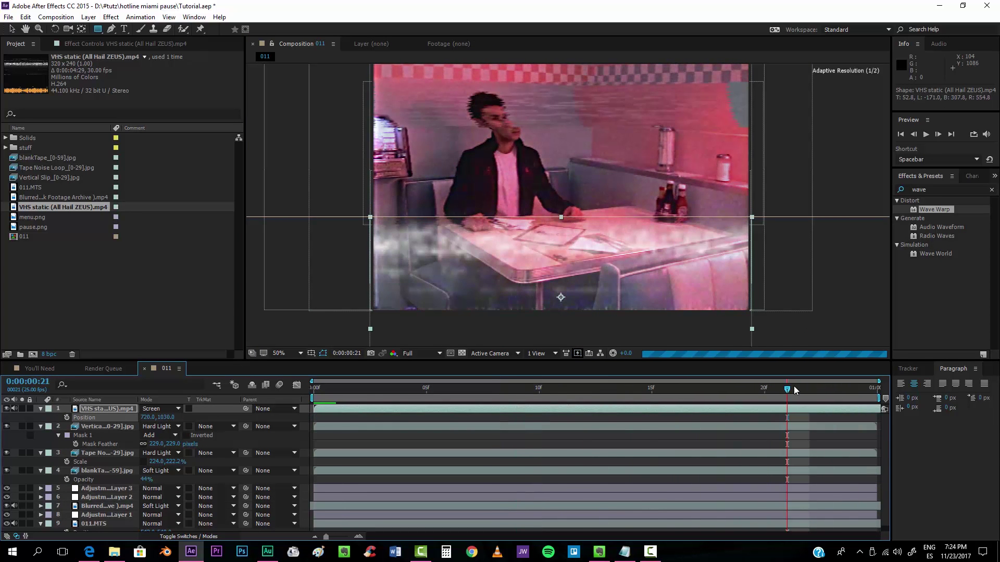
key("space")
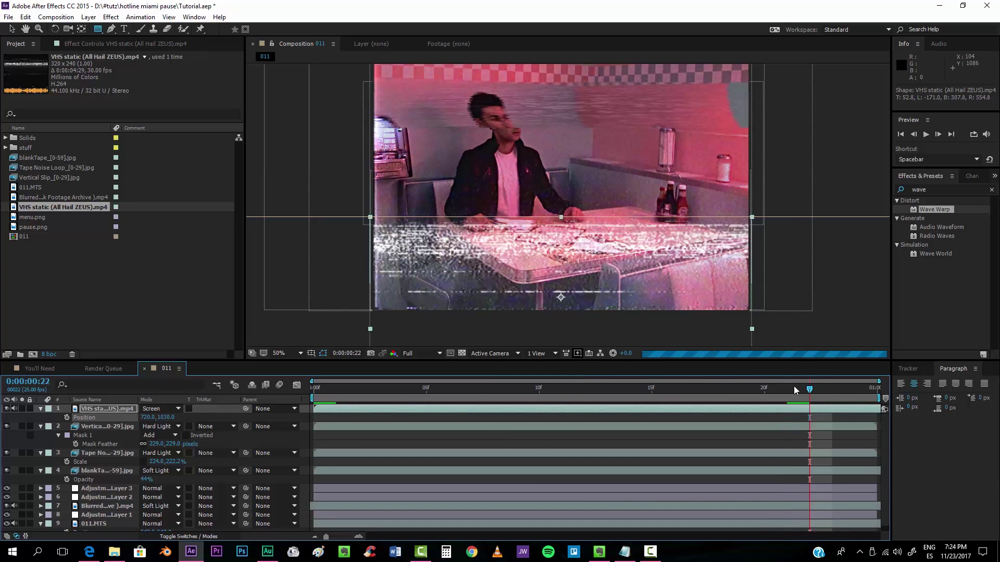
key("space")
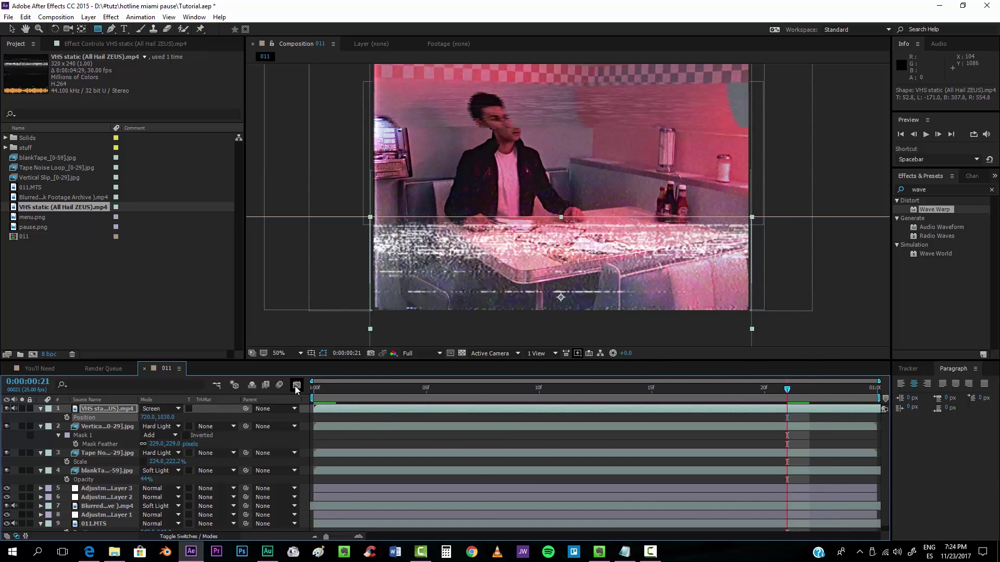
- Time-stretch the VHS static layer with a stretch factor of 200 and scrub through the composition to check its speed
key("Home")
right_click(345, 407)
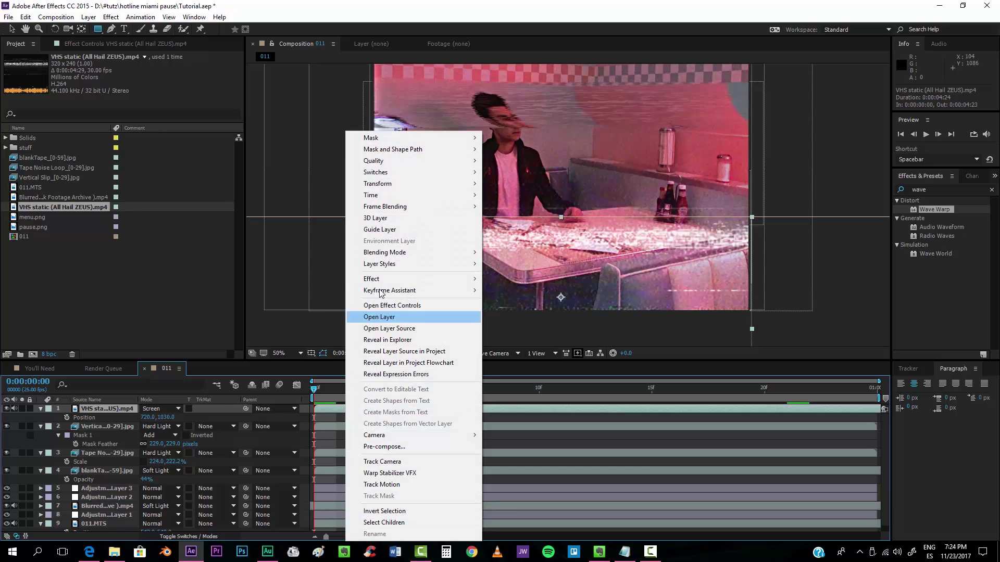
mouse_move(411, 195)
left_click(267, 220)
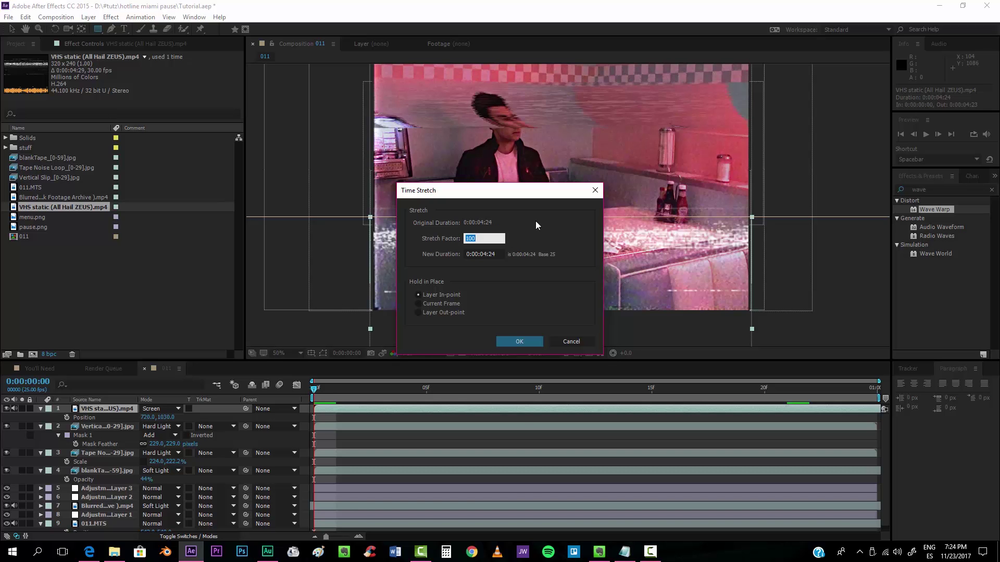
type("200")
key("Return")
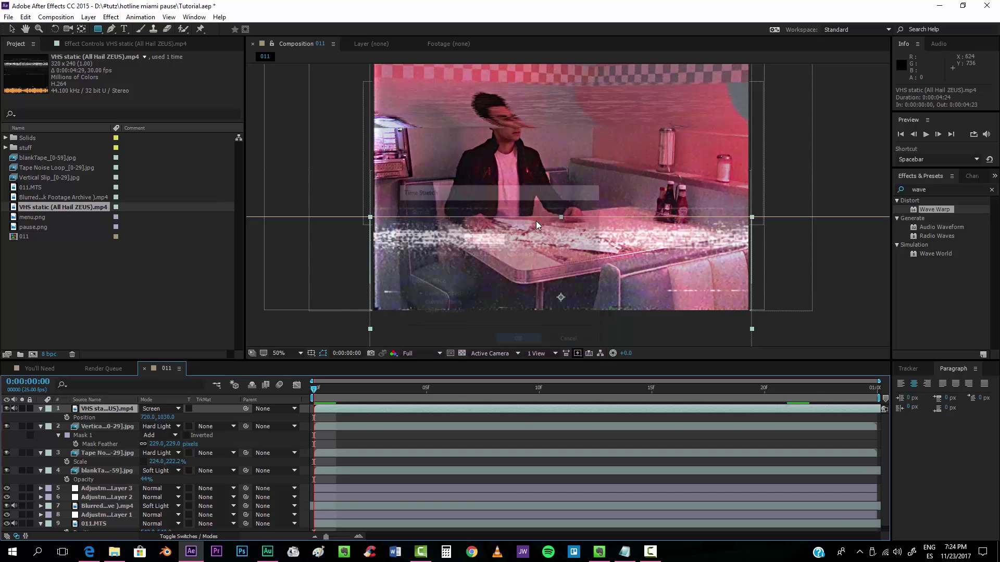
left_click_drag(314, 388, 866, 388)
key("Home")
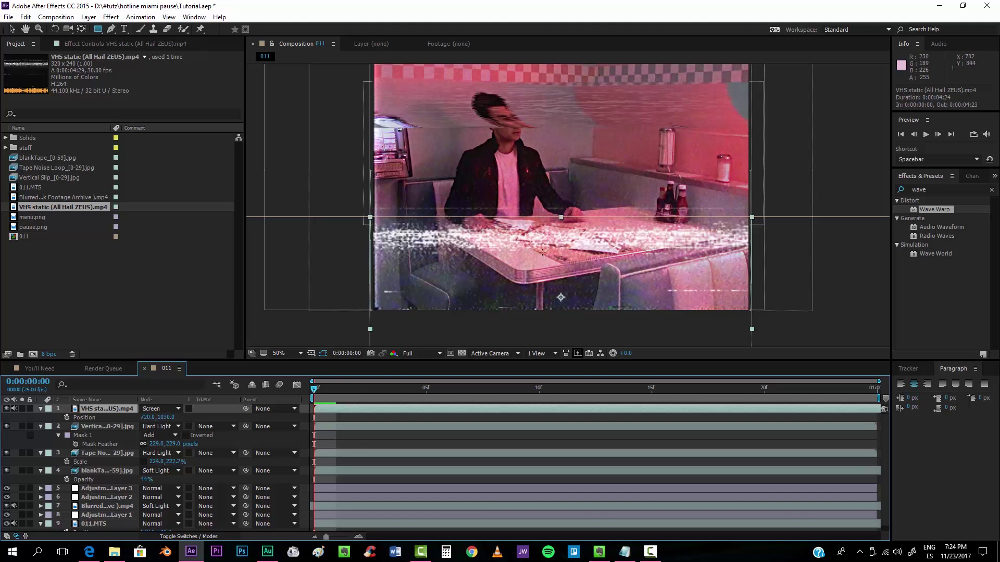
- Keyframe the VHS static layer's position on every frame from 0 to 24, raising it gradually from a vertical value of 1030 to 532
left_click(67, 418)
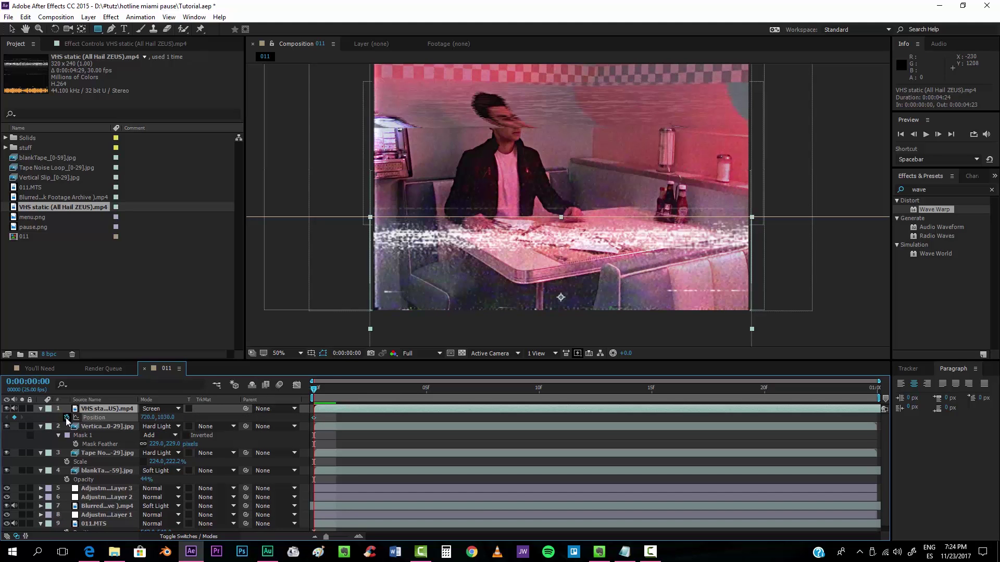
key("Page_Down")
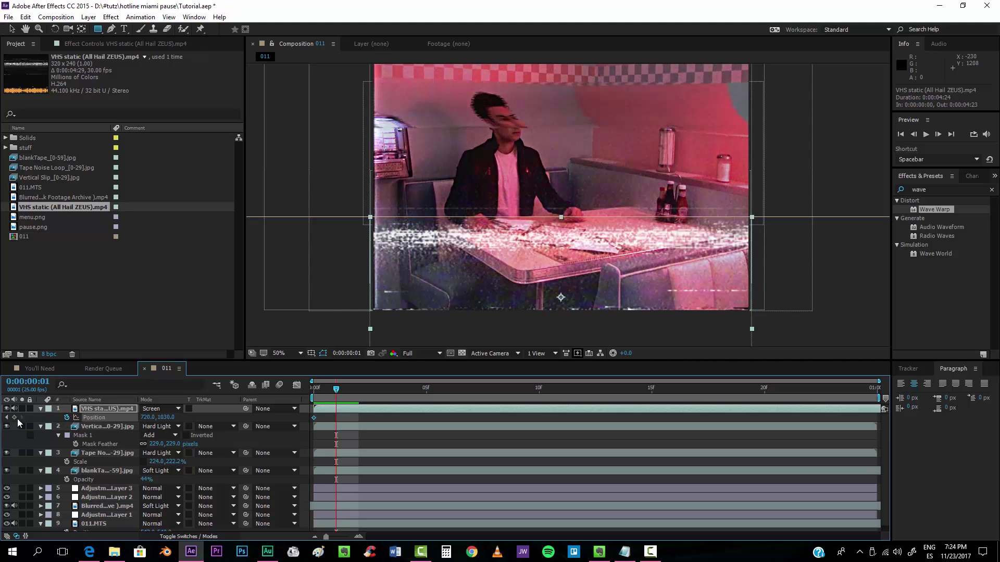
key("Page_Down")
mouse_move(165, 417)
left_mouse_down()
mouse_move(124, 412)
mouse_move(189, 417)
mouse_move(162, 416)
left_mouse_up()
key("Page_Down")
key("Page_Down")
key("Page_Down")
key("Page_Down")
key("Page_Down")
key("Page_Down")
key("Page_Down")
key("Page_Down")
key("Page_Down")
key("Page_Down")
key("Page_Down")
key("Page_Down")
key("Page_Down")
key("Page_Down")
key("Page_Down")
key("Page_Down")
key("Page_Down")
left_click_drag(162, 417, 159, 416)
key("Page_Down")
left_click_drag(159, 417, 153, 417)
key("Page_Down")
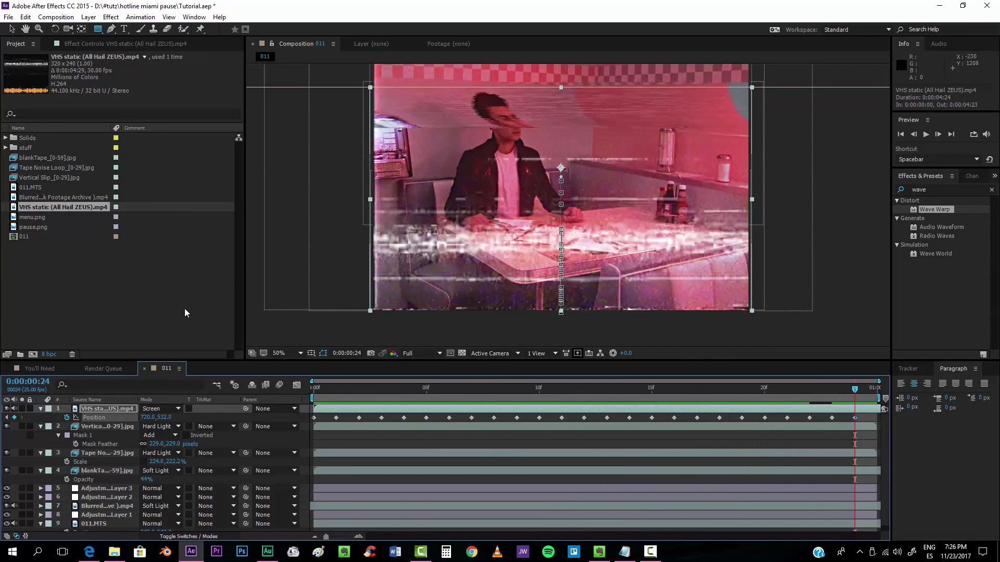
- Place menu.png at the top of the layer stack and collapse the VHS static, Vertical Slip, Tape Noise and blankTape layers' properties
left_click(32, 217)
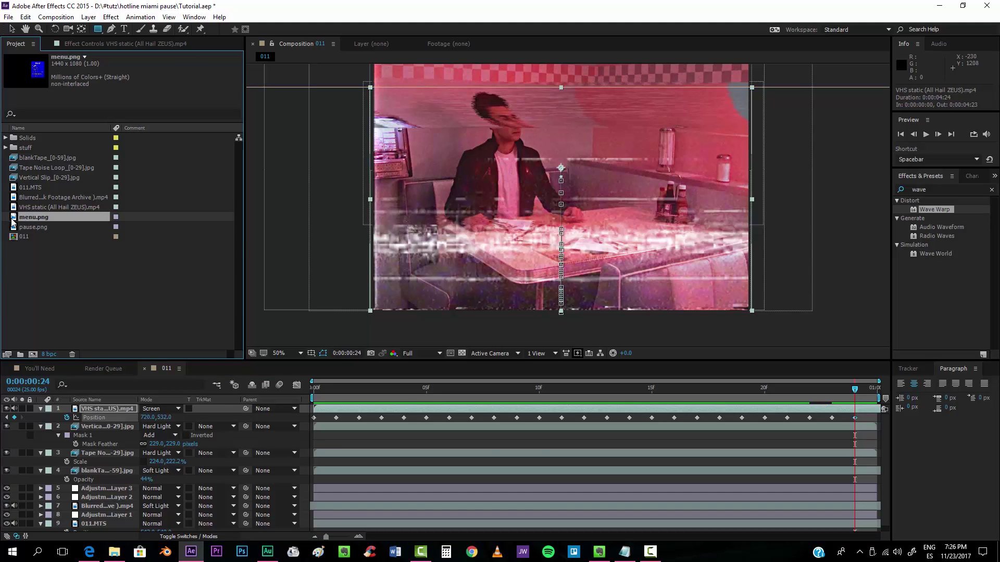
left_click_drag(33, 217, 108, 407)
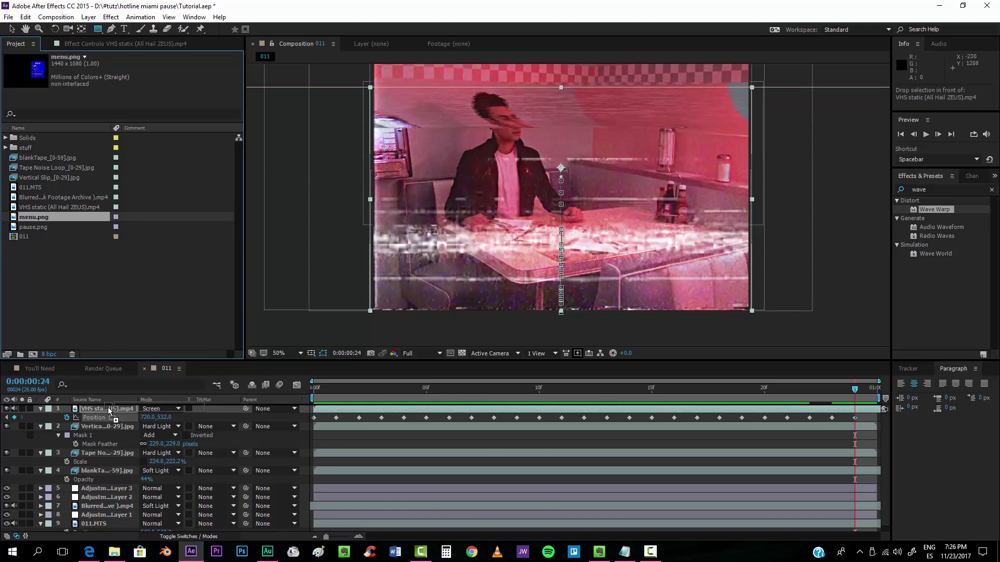
left_click(40, 422)
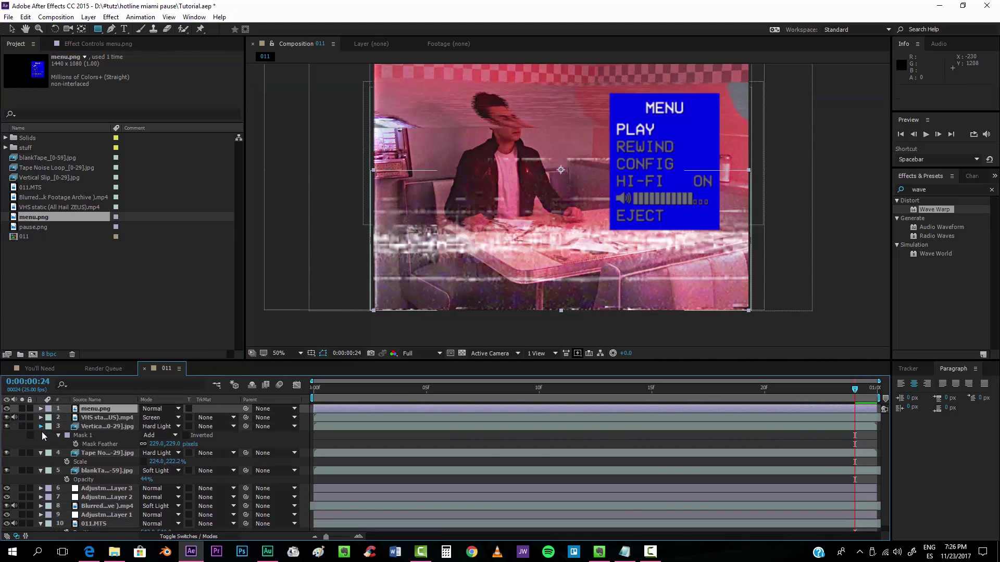
left_click(41, 426)
left_click(40, 436)
left_click(41, 444)
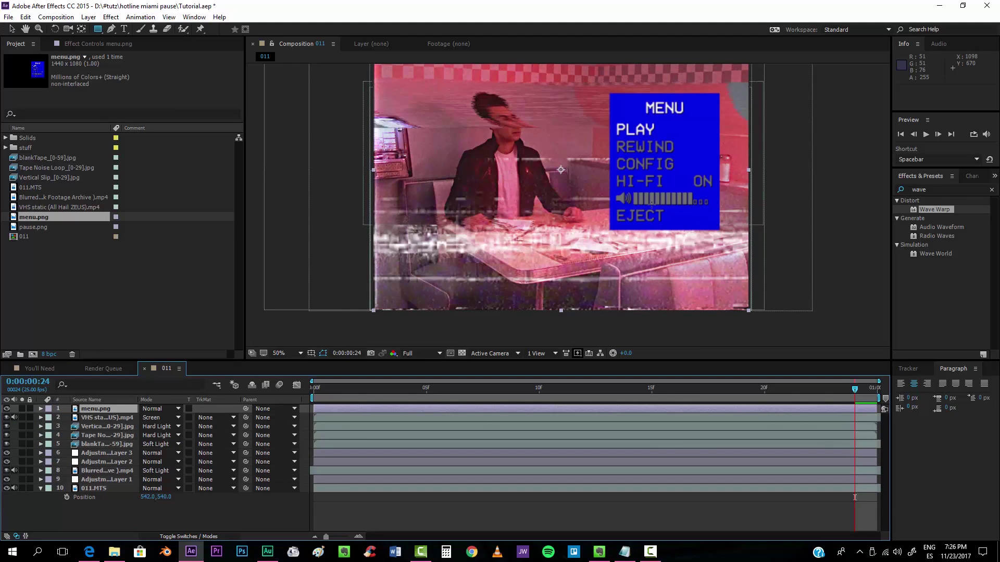
left_click_drag(628, 223, 619, 257)
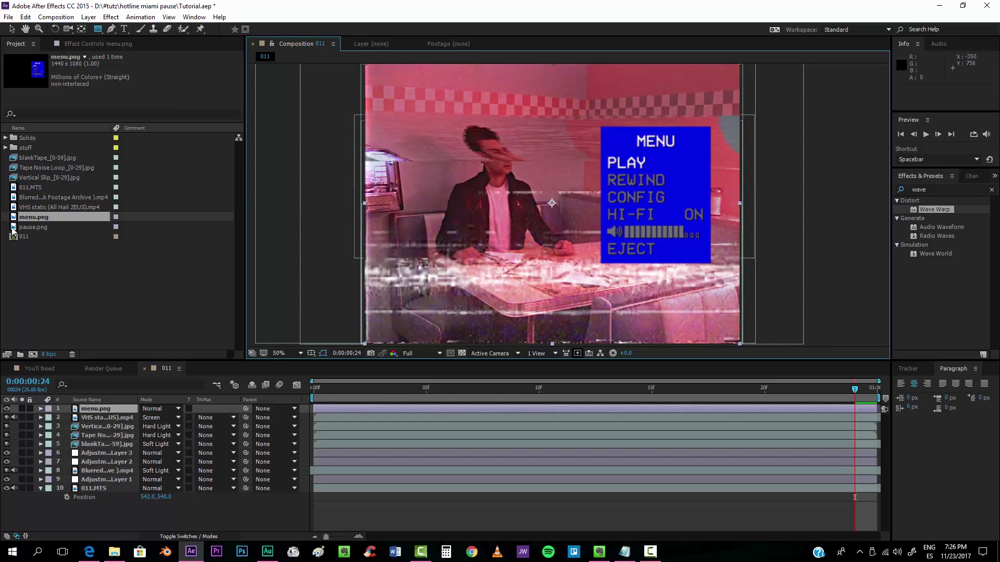
- Place pause.png at the top of the layer stack and pre-compose all the layers into a composition named effects
left_click_drag(23, 227, 108, 405)
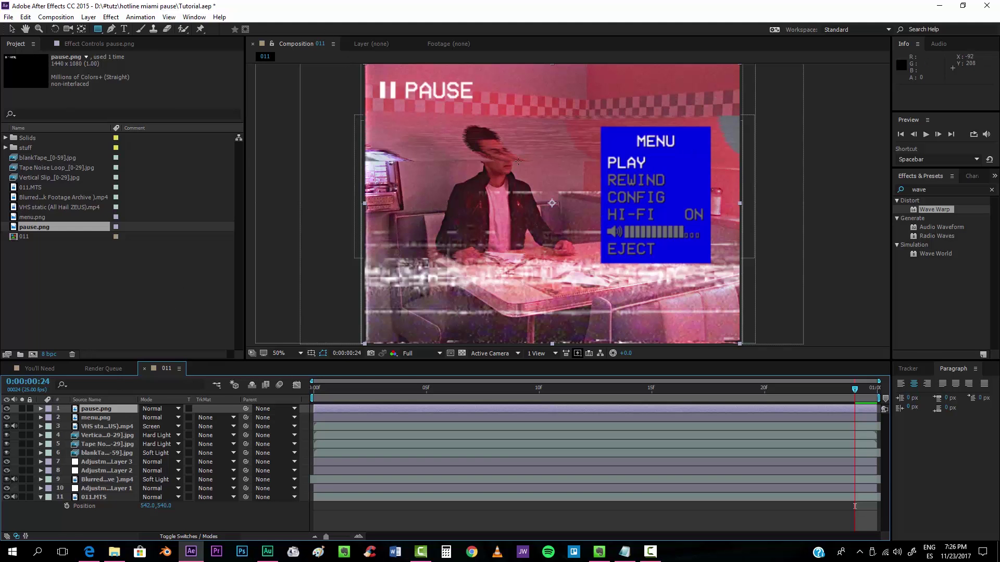
left_click(95, 496, "shift")
right_click(95, 496)
left_click(136, 401)
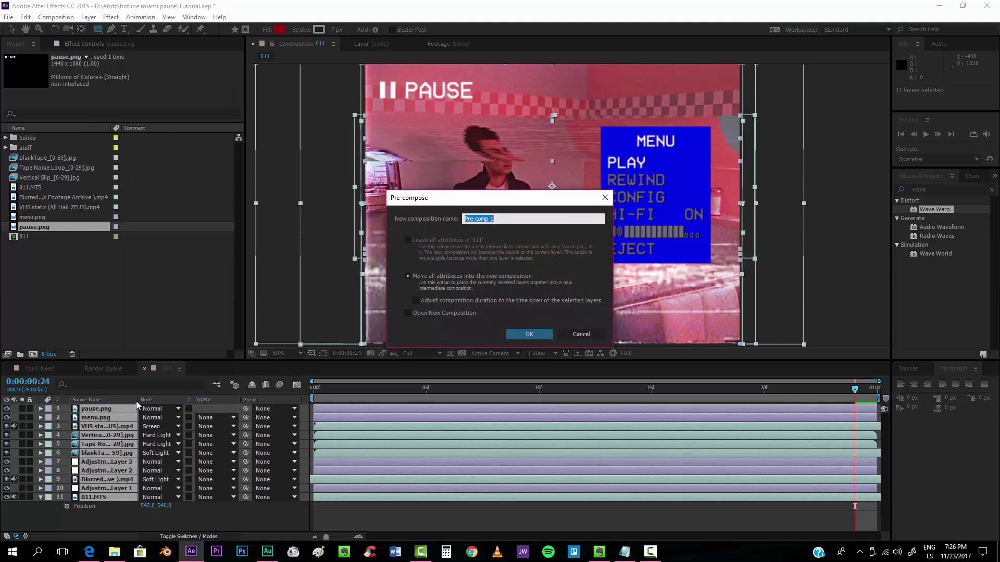
type("effects")
key("Return")
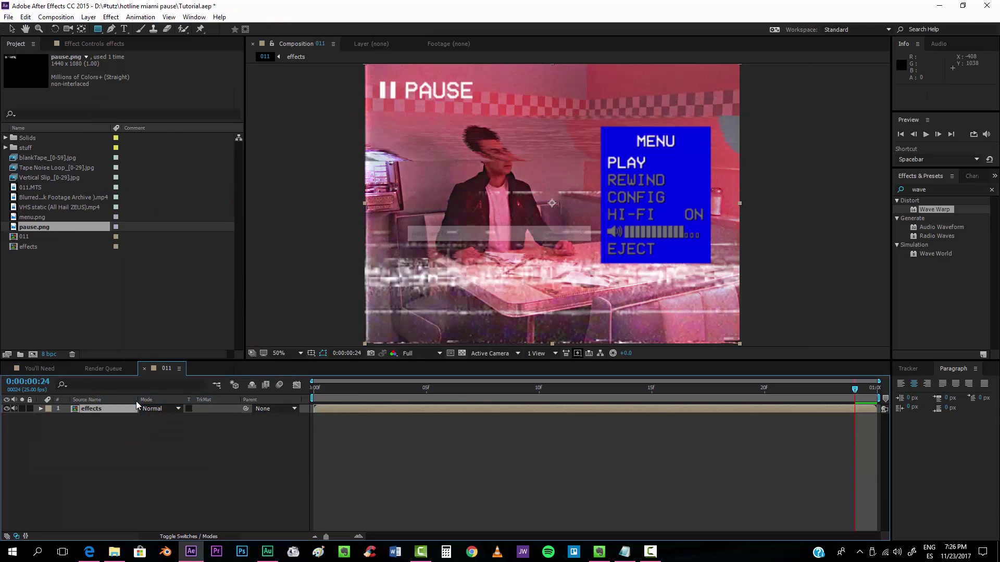
- Duplicate the effects layer, blend the upper copy with Color mode and shift its horizontal position to 733
key("ctrl+d")
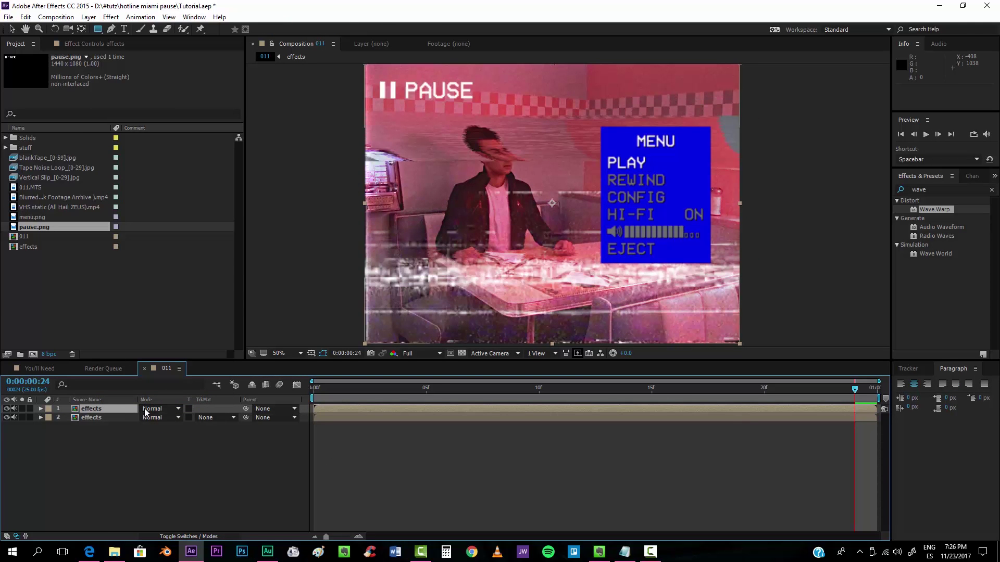
left_click(156, 409)
left_click(190, 447)
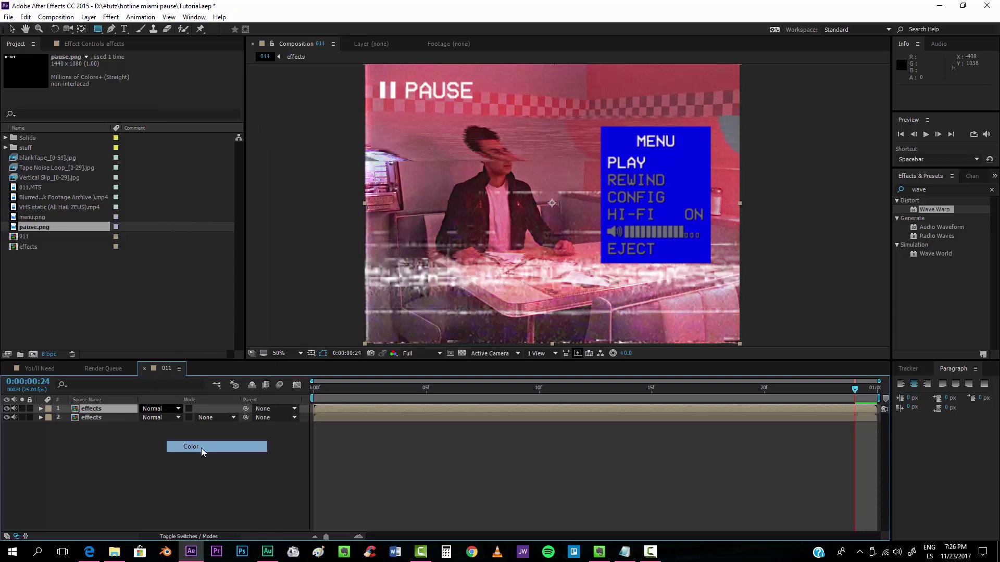
key("p")
left_click_drag(151, 418, 154, 418)
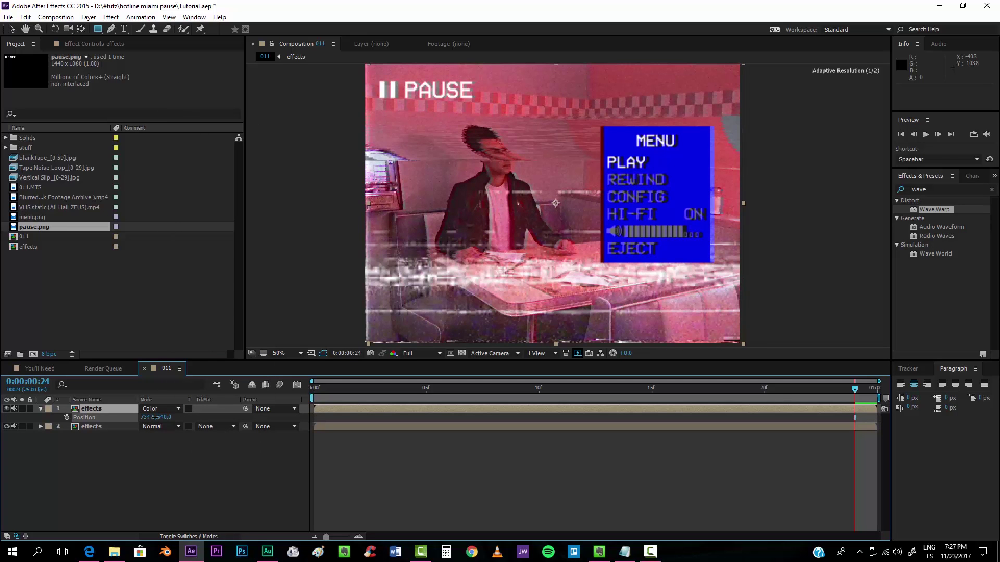
- Apply Fast Blur to the upper effects layer with a blurriness of 43 and set its horizontal position to 727
double_click(932, 190)
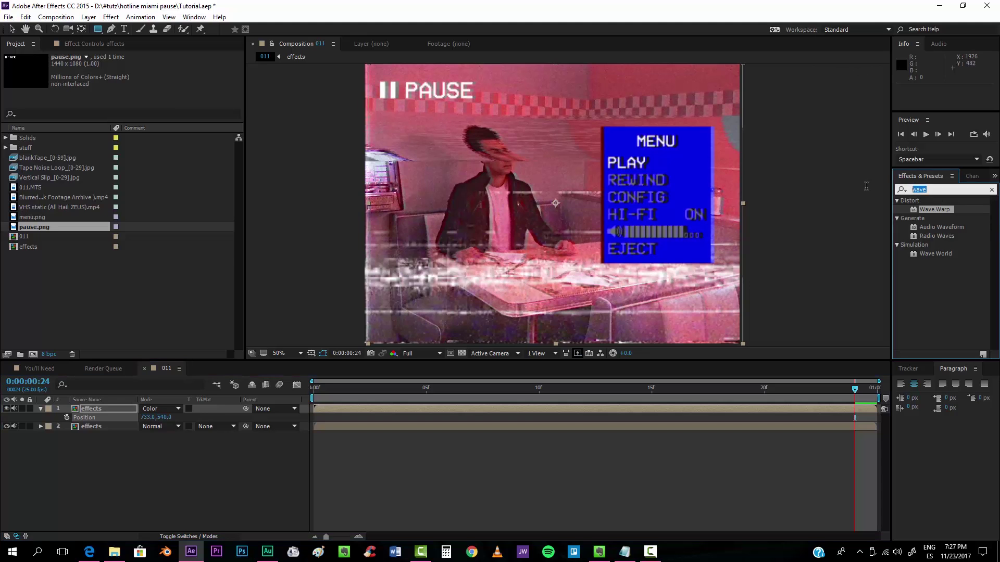
type("fast")
left_click_drag(930, 297, 655, 407)
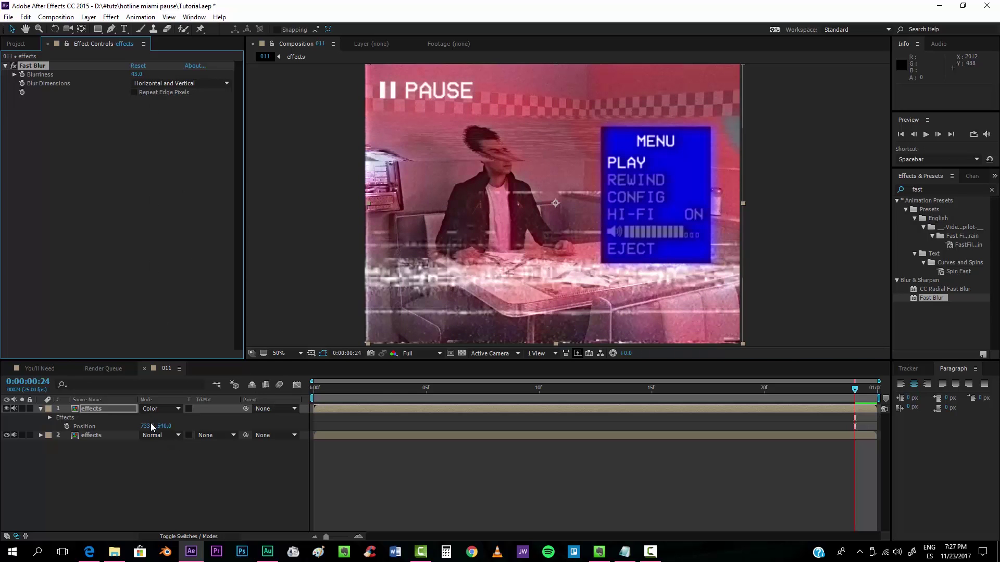
left_click_drag(151, 426, 149, 426)
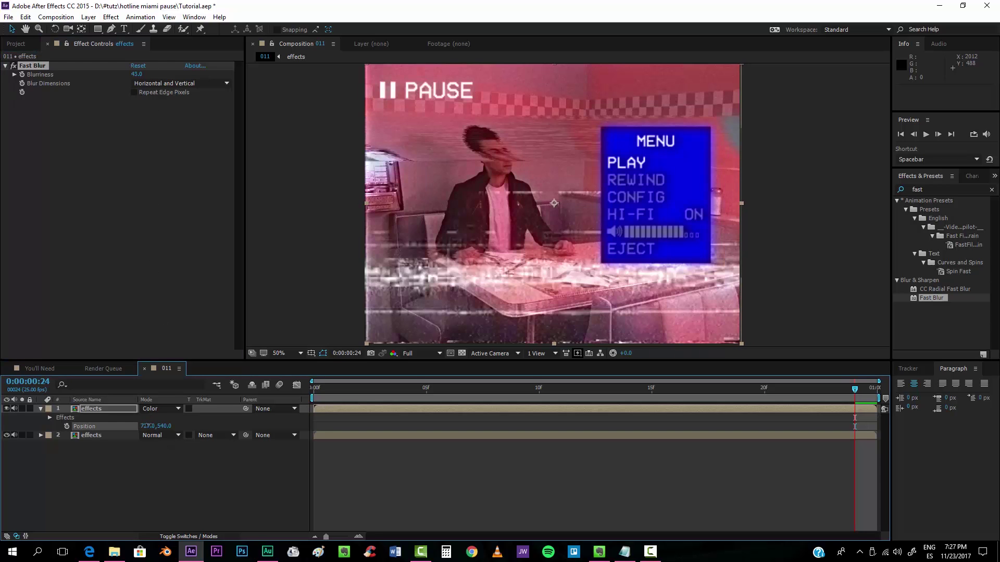
left_click(138, 470)
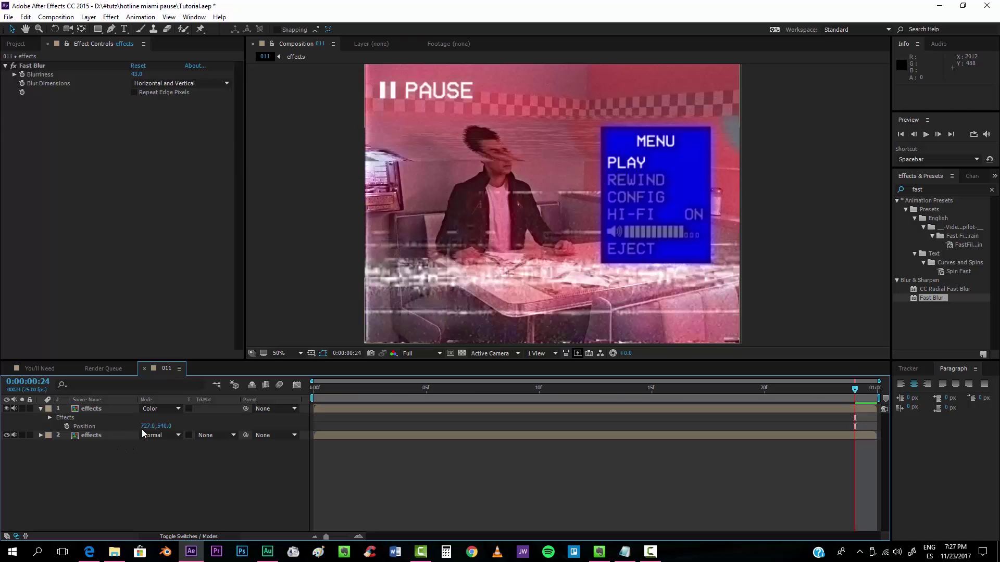
- Import the Bad tracking images from the BadTracking folder in VHS TAPE as a JPEG sequence
left_click(21, 45)
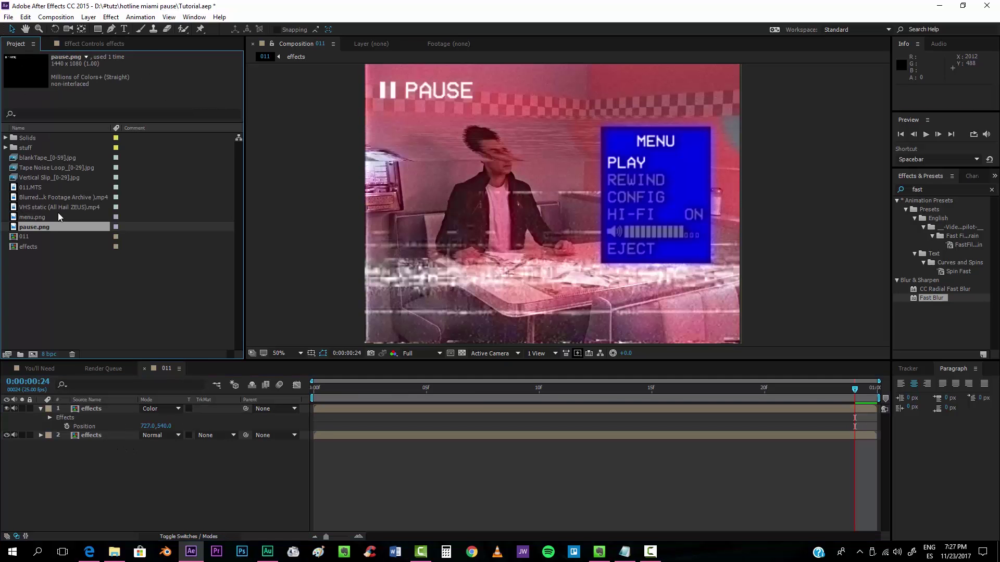
double_click(80, 301)
left_click(516, 84)
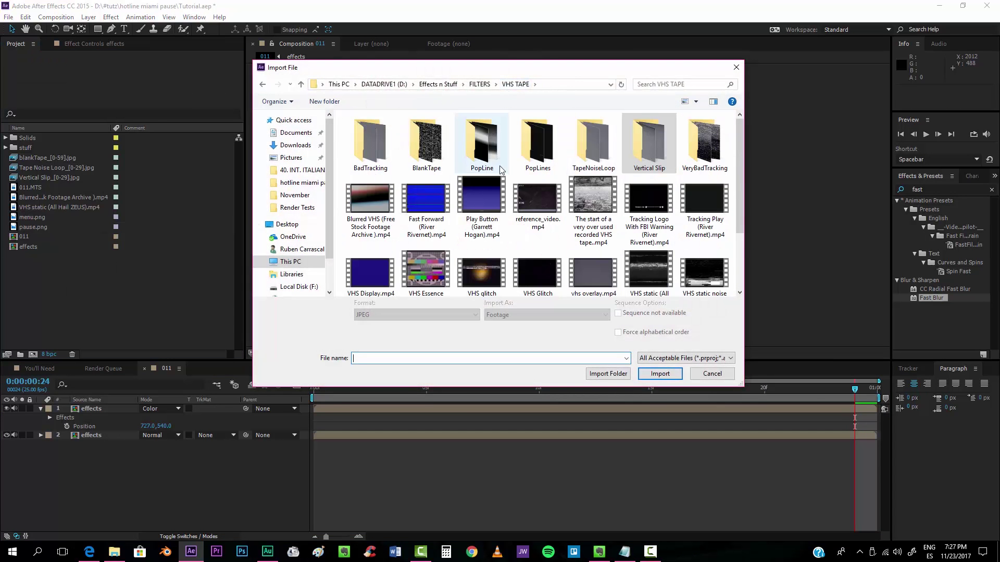
double_click(370, 143)
left_click(370, 146)
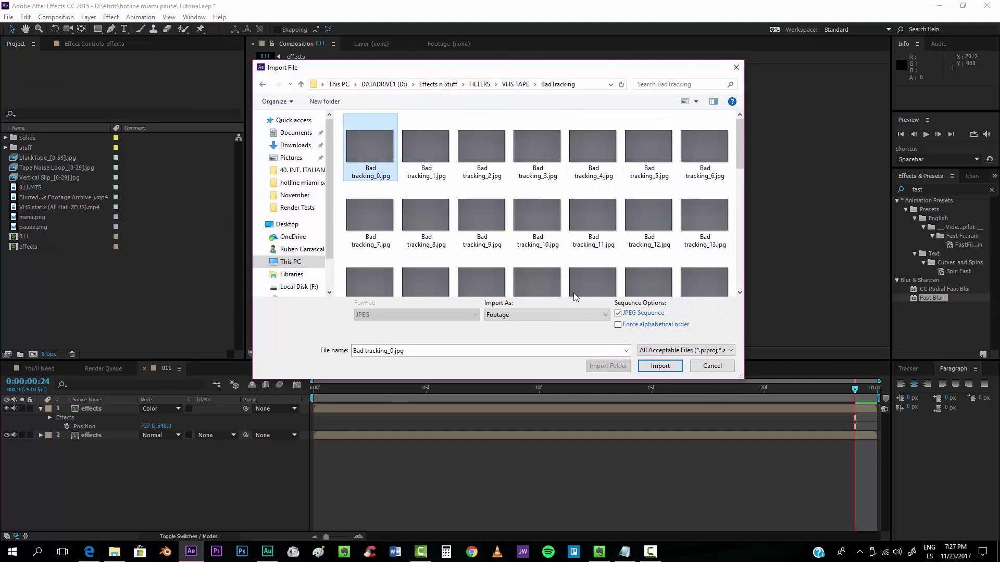
left_click(660, 366)
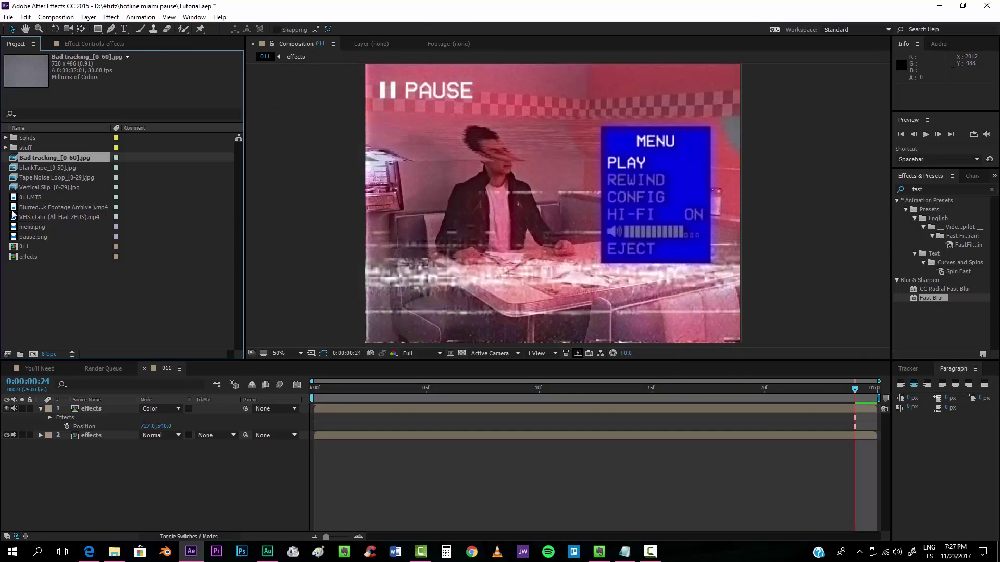
- Place the Bad tracking sequence above the effects layers, fitted to the composition and blended with Soft Light
left_click_drag(16, 160, 95, 407)
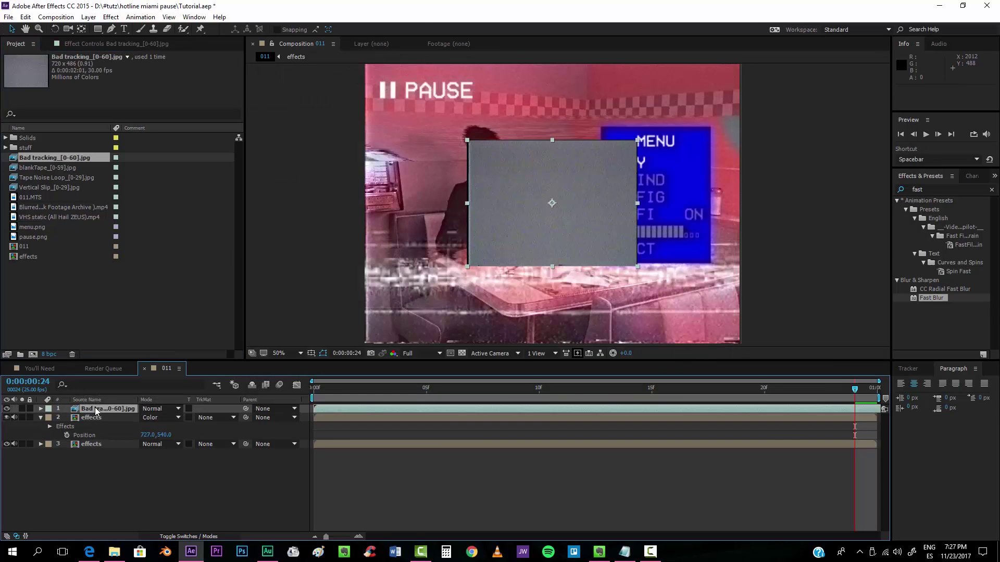
right_click(96, 407)
mouse_move(170, 183)
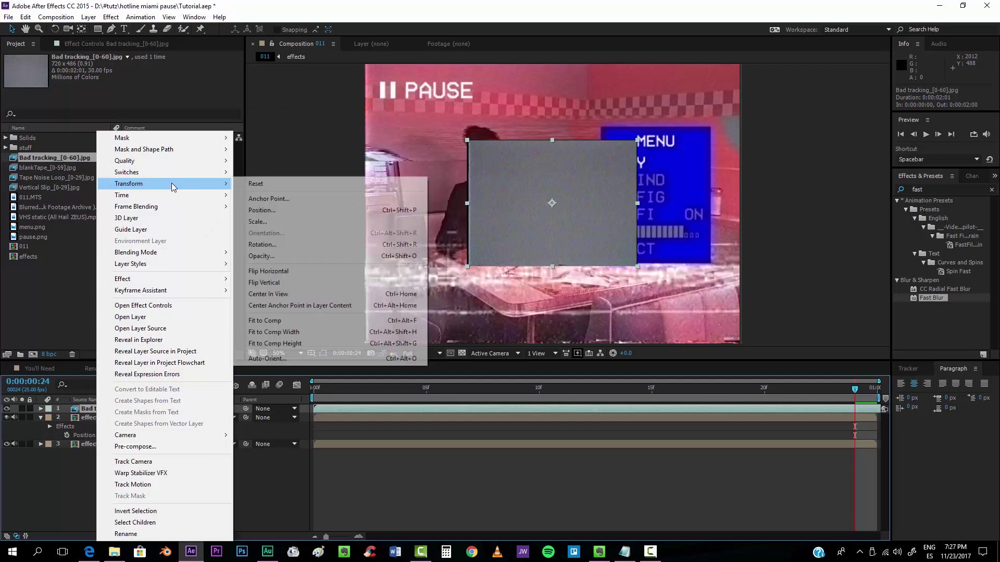
left_click(264, 320)
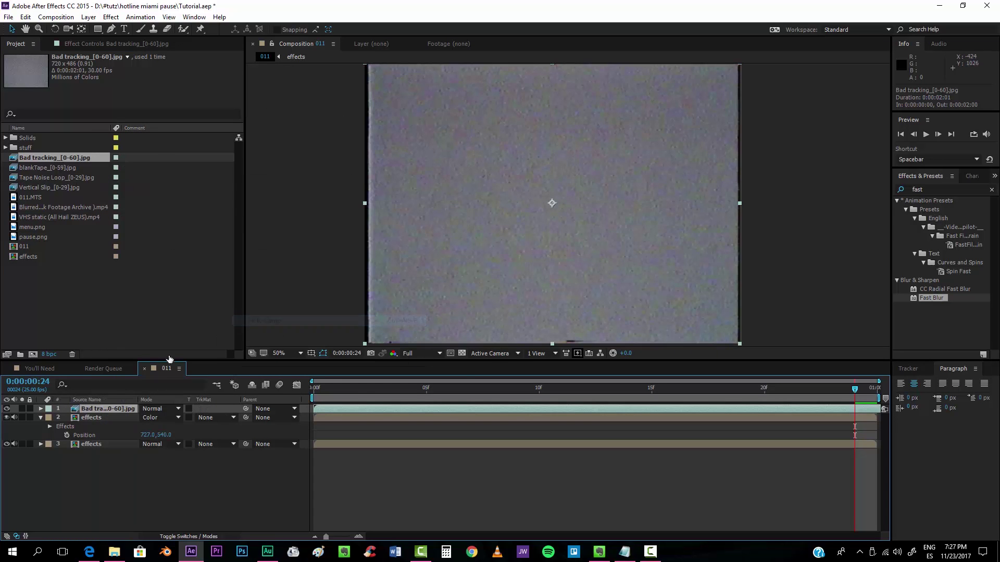
left_click(161, 409)
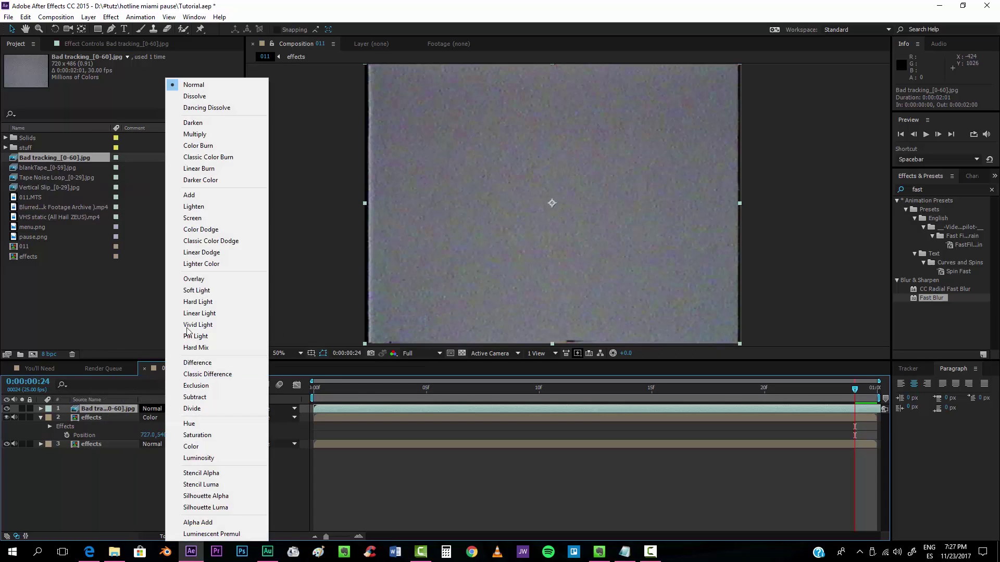
left_click(208, 291)
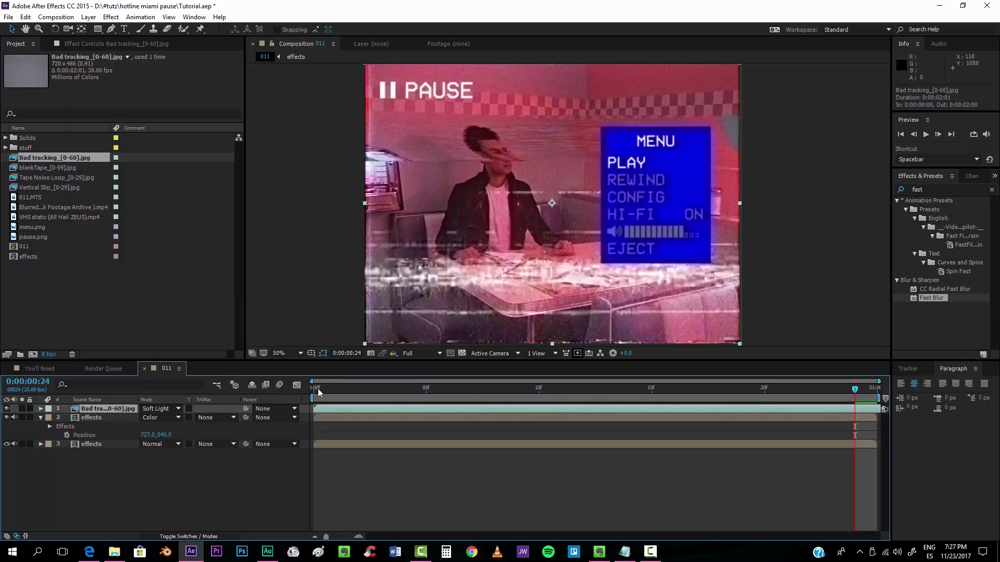
- Scrub back to frame 0 of composition 011 to review the combined VHS effect
left_click_drag(315, 388, 233, 425)
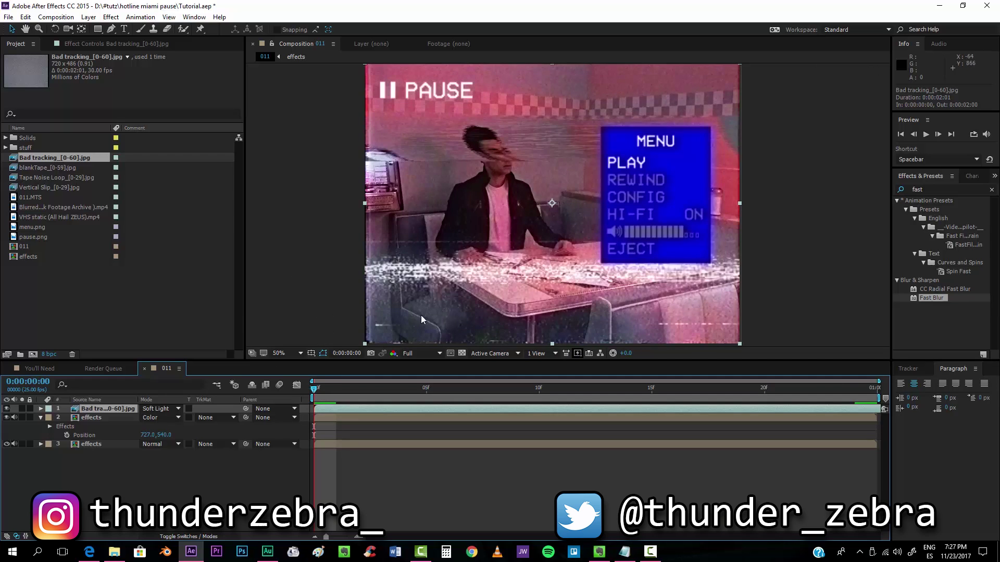
left_click_drag(335, 389, 313, 389)
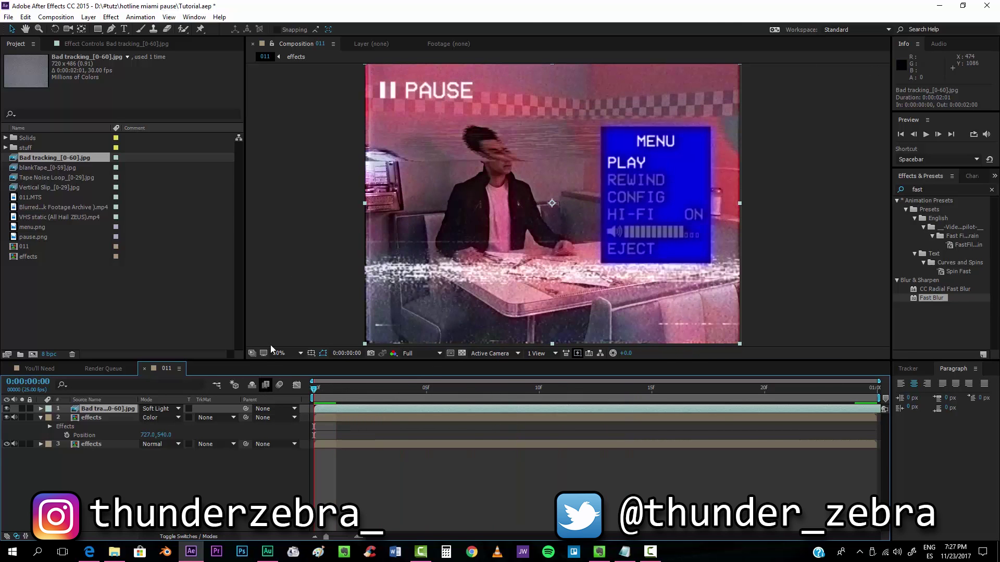